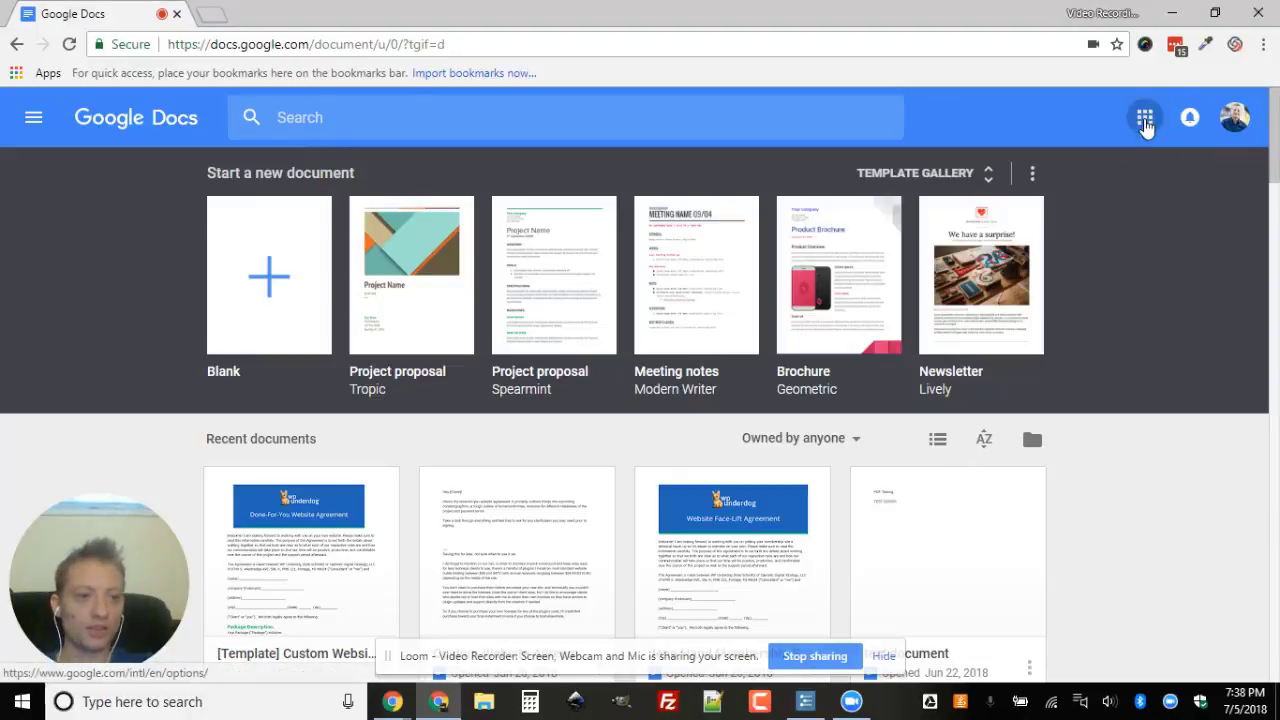
- Open the Google Docs template gallery and show its general templates
click(1143, 120)
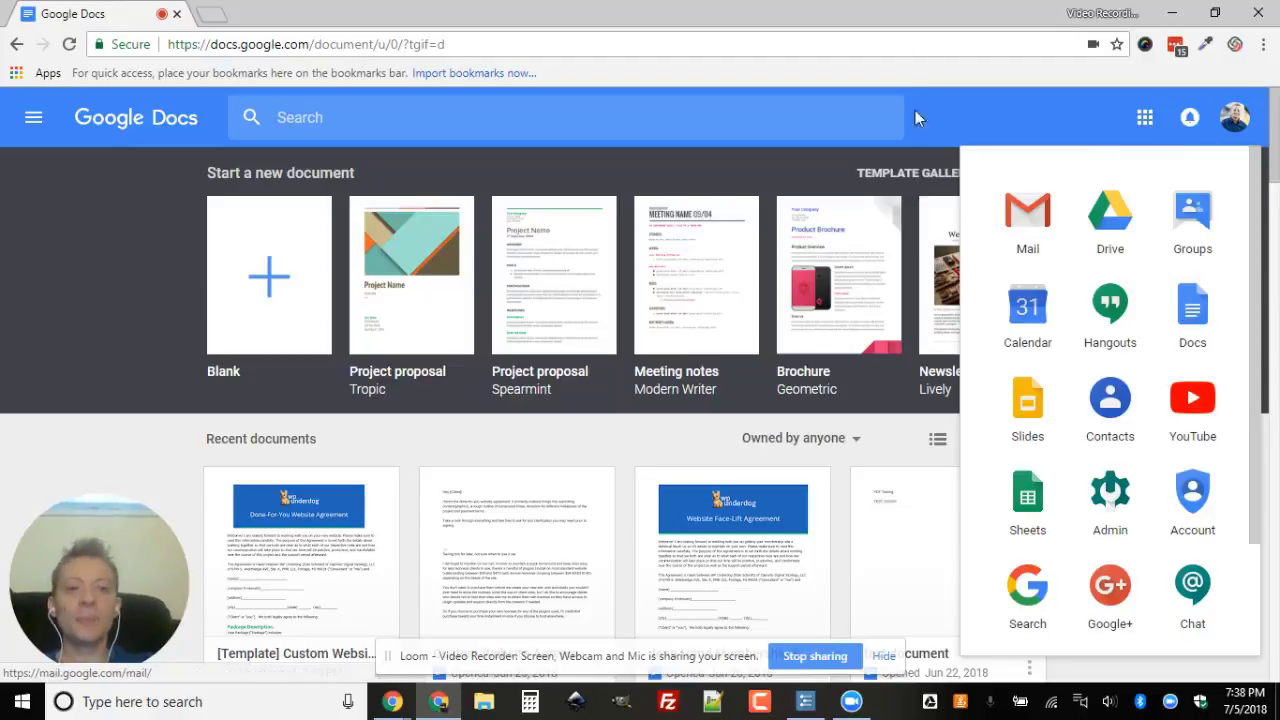
click(968, 131)
click(987, 176)
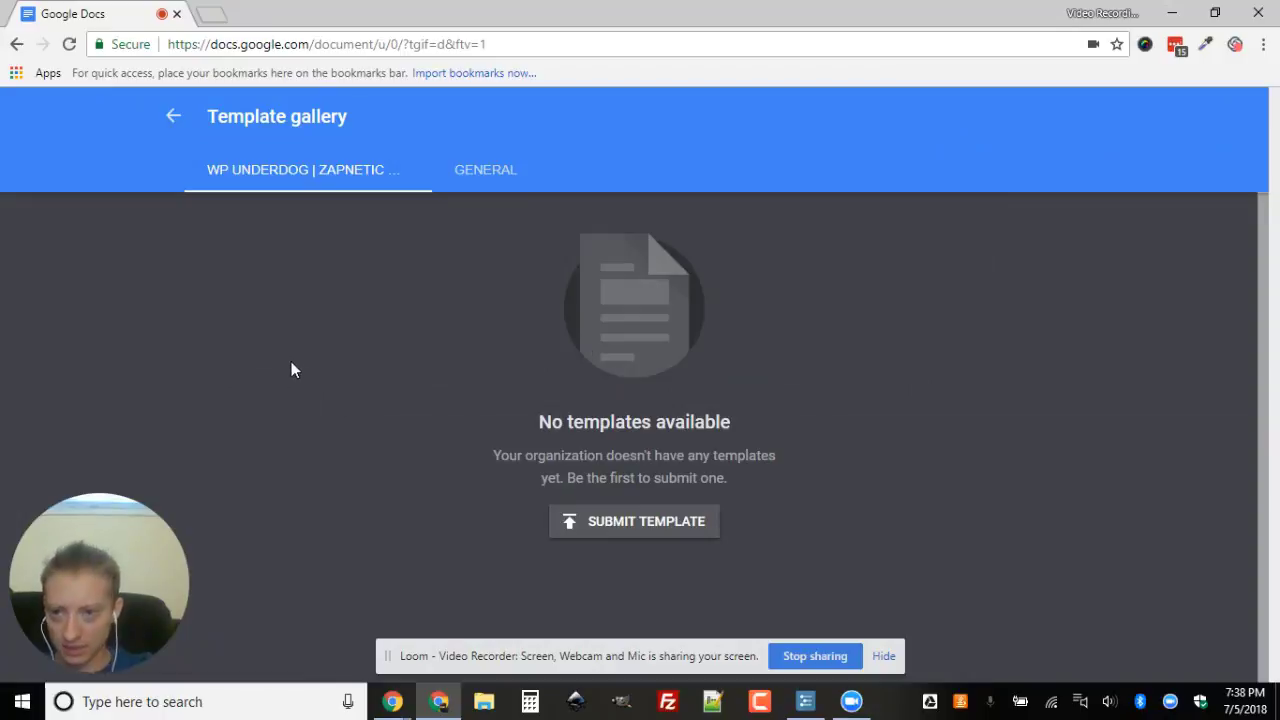
click(486, 165)
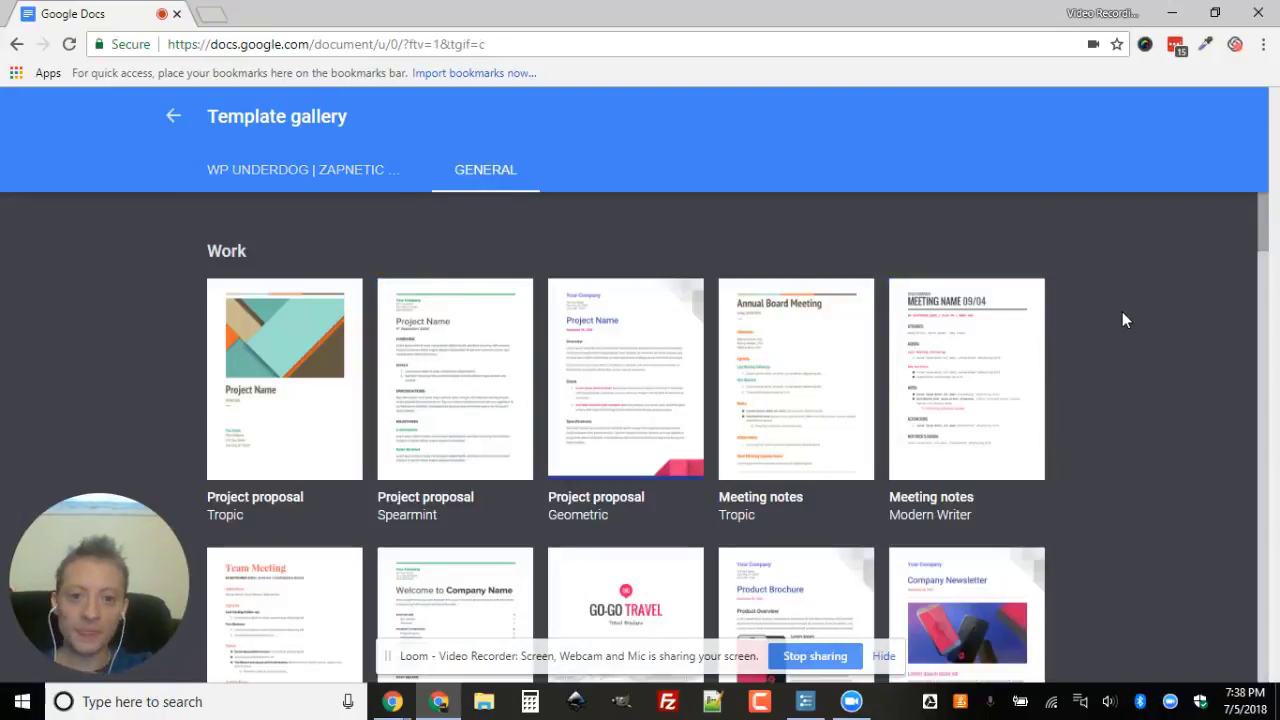
- Browse the general templates across the Work, Sales, Legal, Human resources, Freelancer engagement and Personal categories
scroll(1122, 318, down, 1)
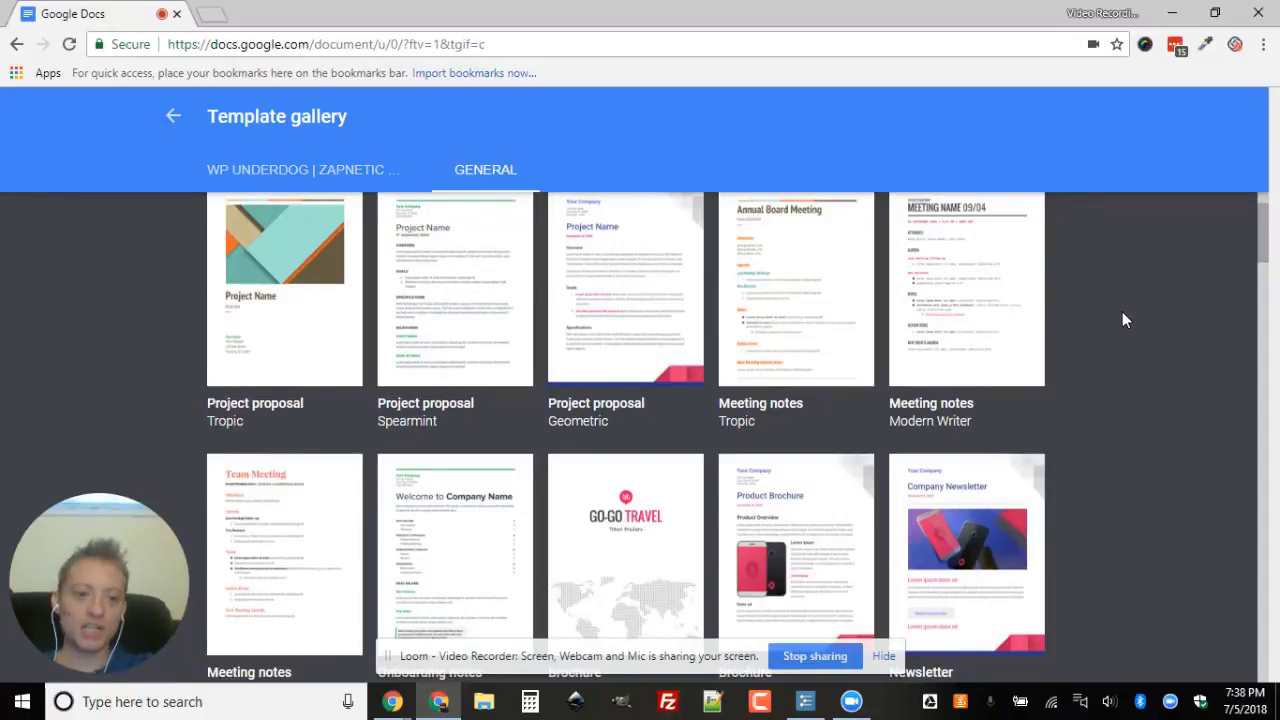
scroll(1122, 318, down, 2)
scroll(1122, 318, down, 1)
scroll(1122, 318, down, 3)
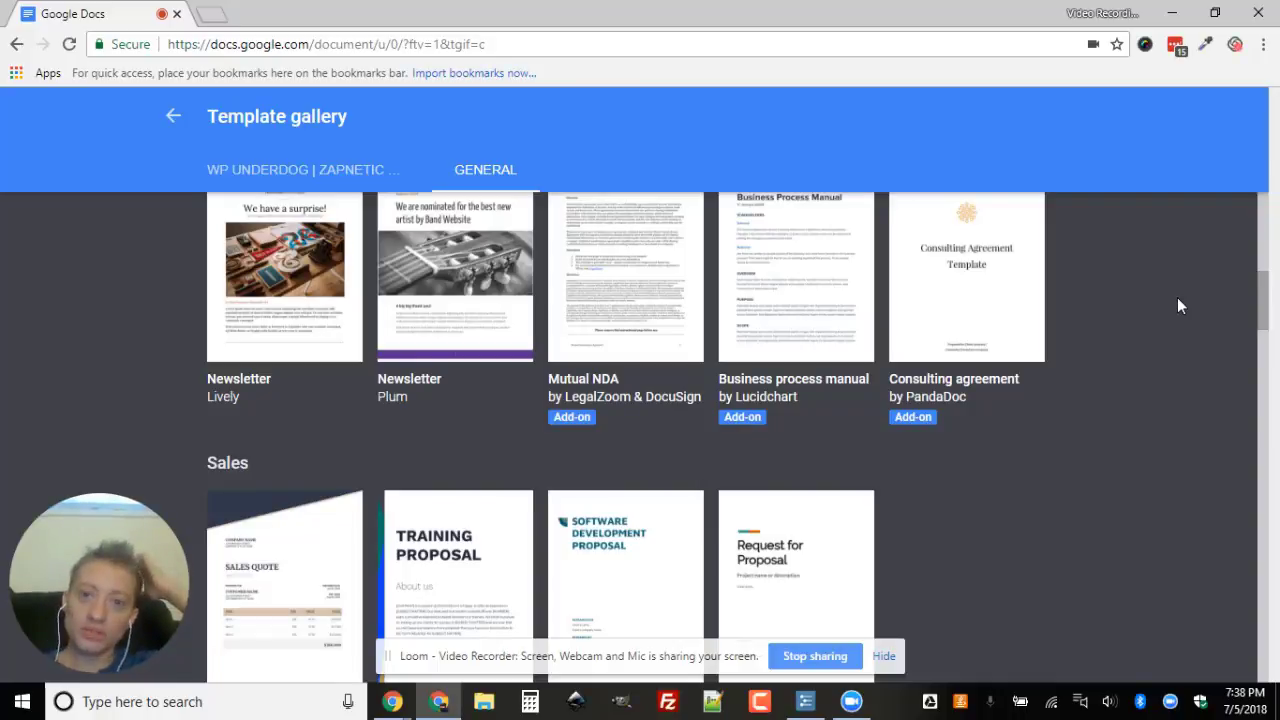
scroll(1178, 305, down, 3)
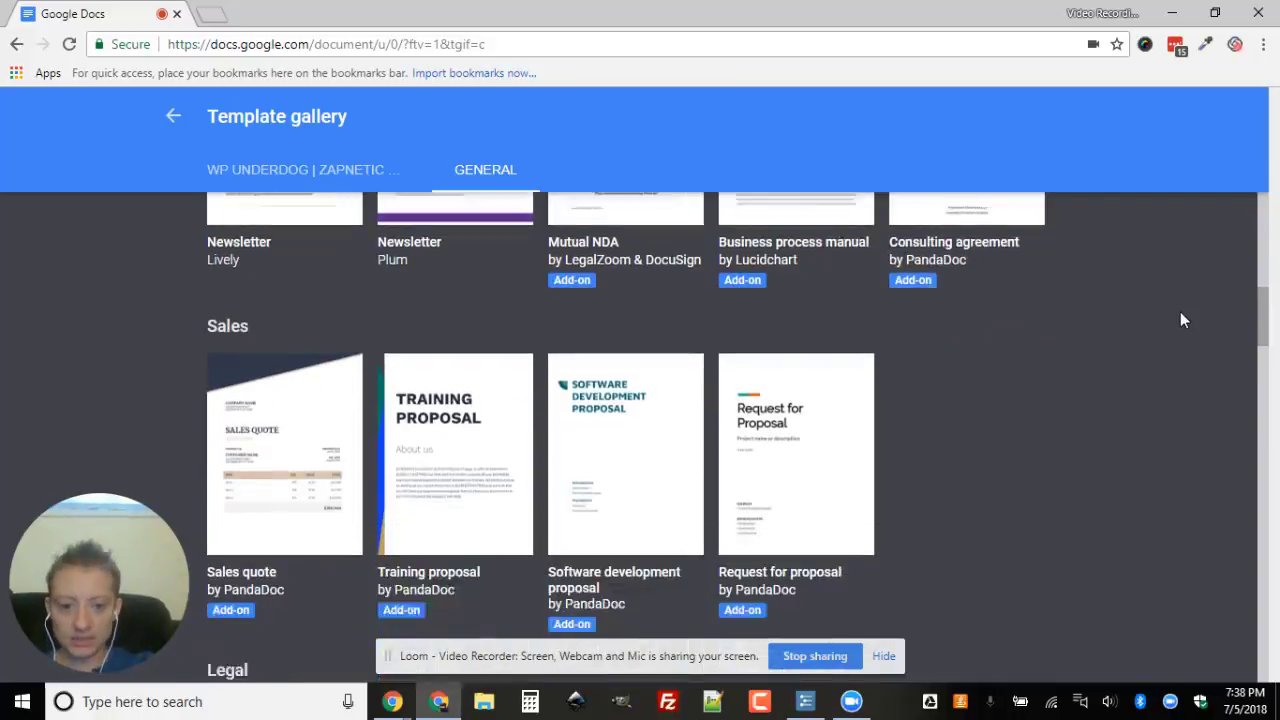
scroll(1181, 319, down, 6)
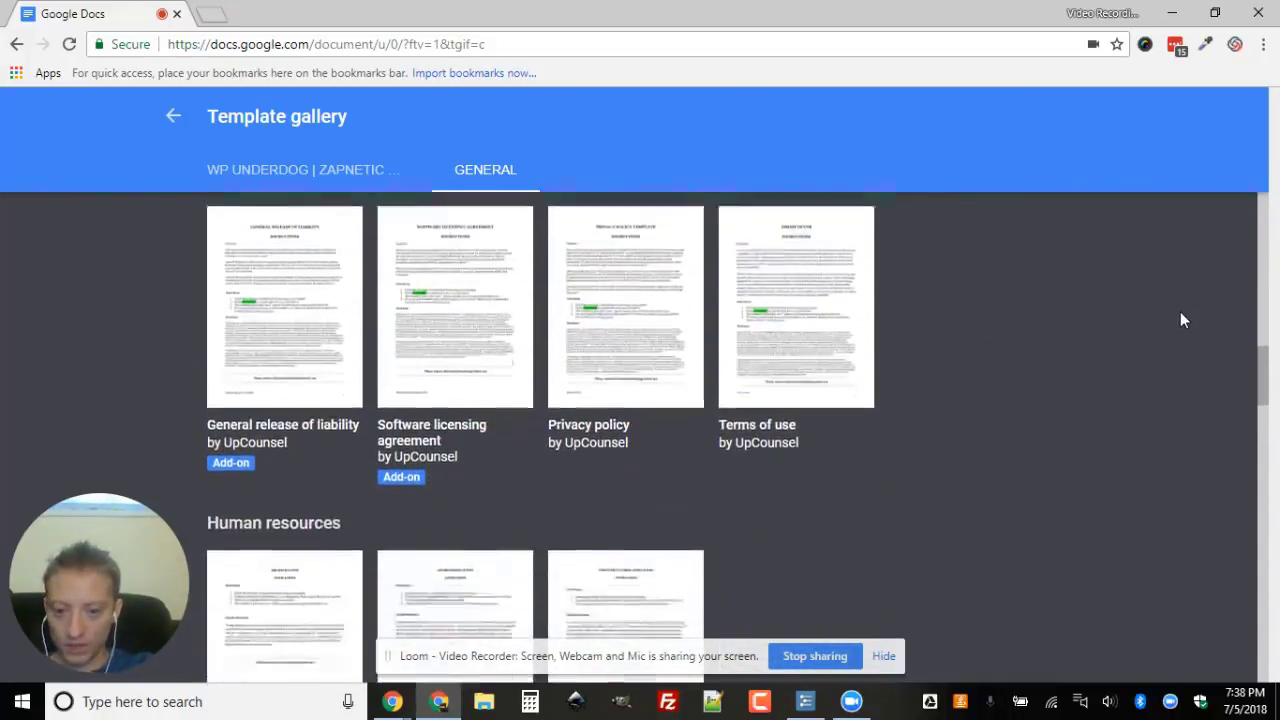
scroll(1181, 320, down, 3)
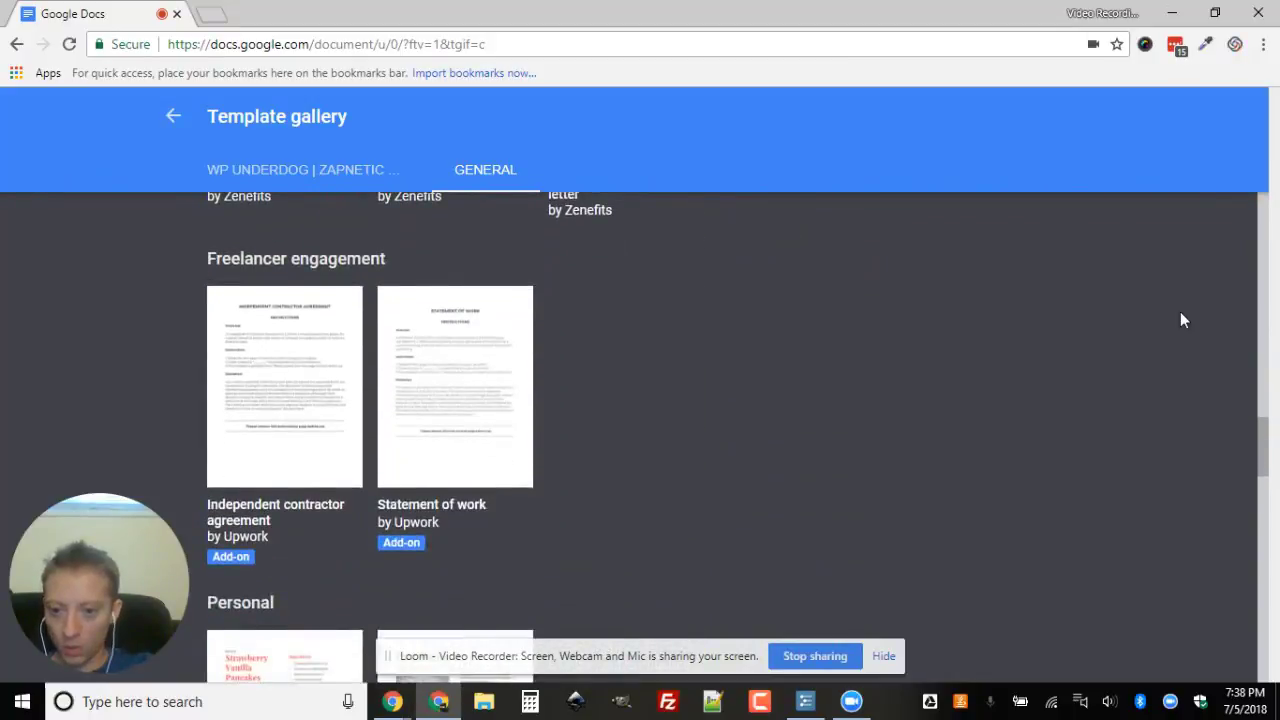
scroll(1181, 320, up, 10)
scroll(1181, 320, up, 4)
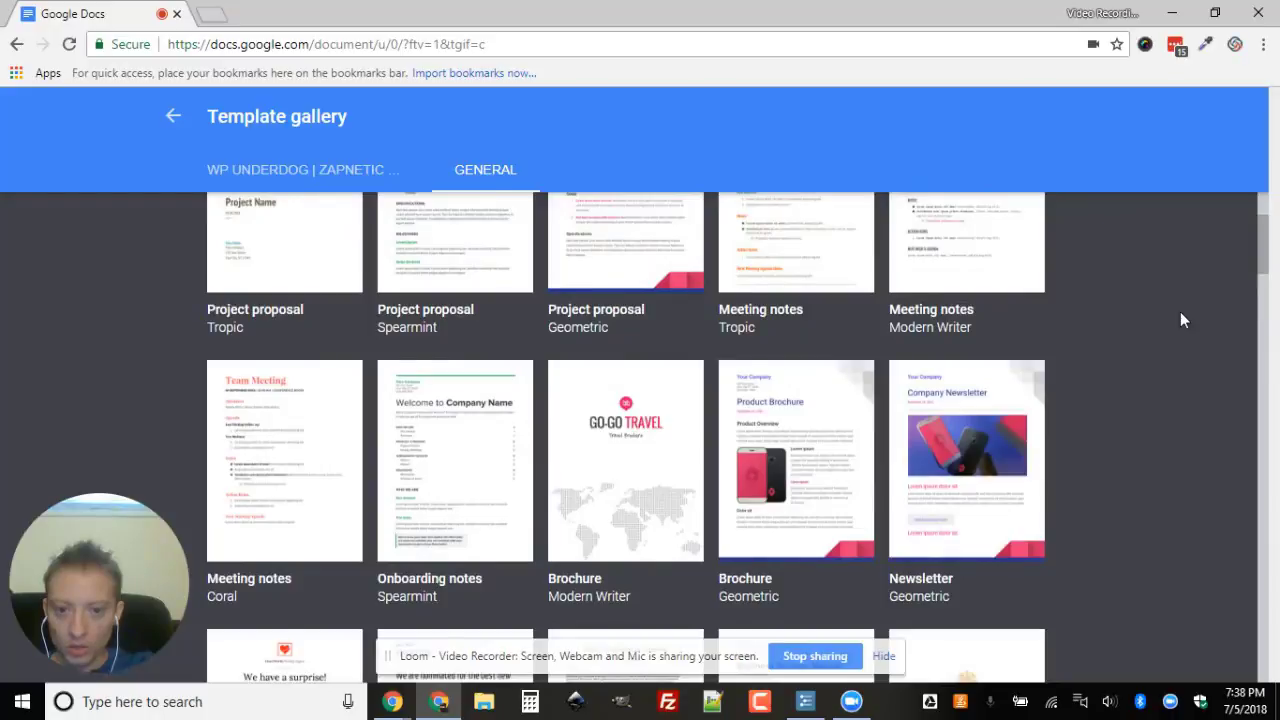
- Create a new document from the Modern Writer Brochure template in the Work category
scroll(1181, 320, up, 2)
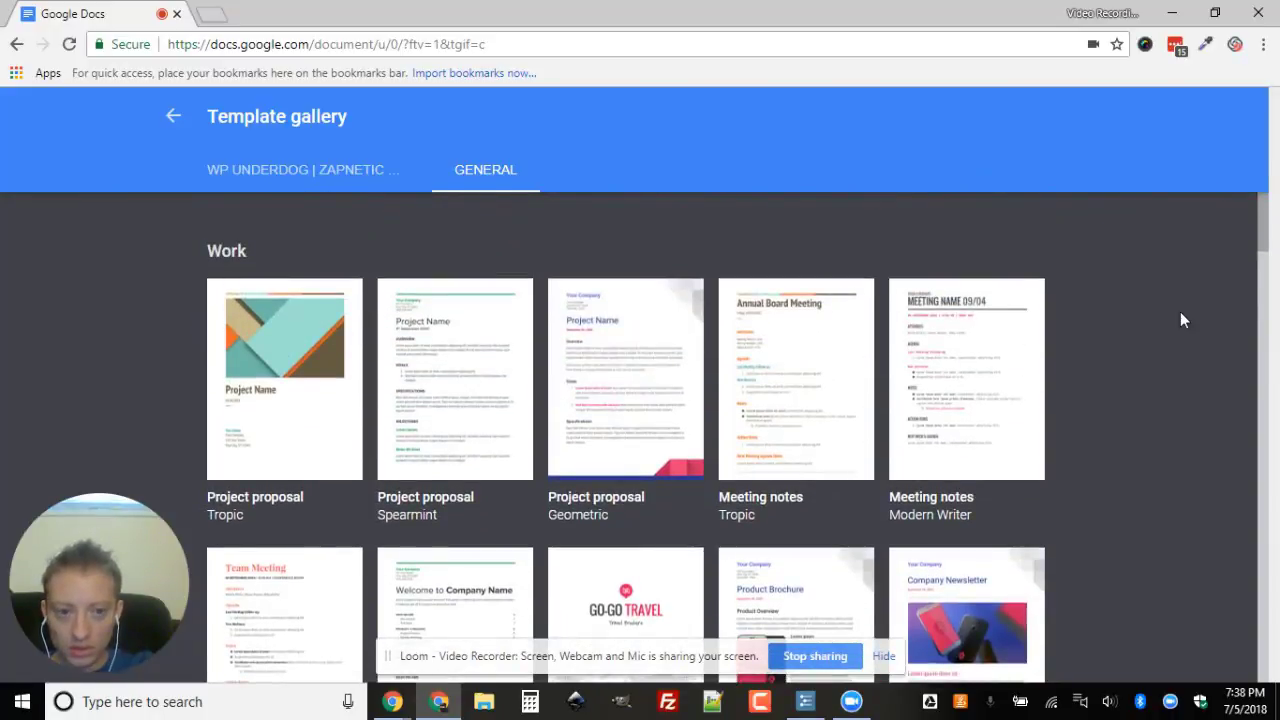
scroll(1180, 320, down, 4)
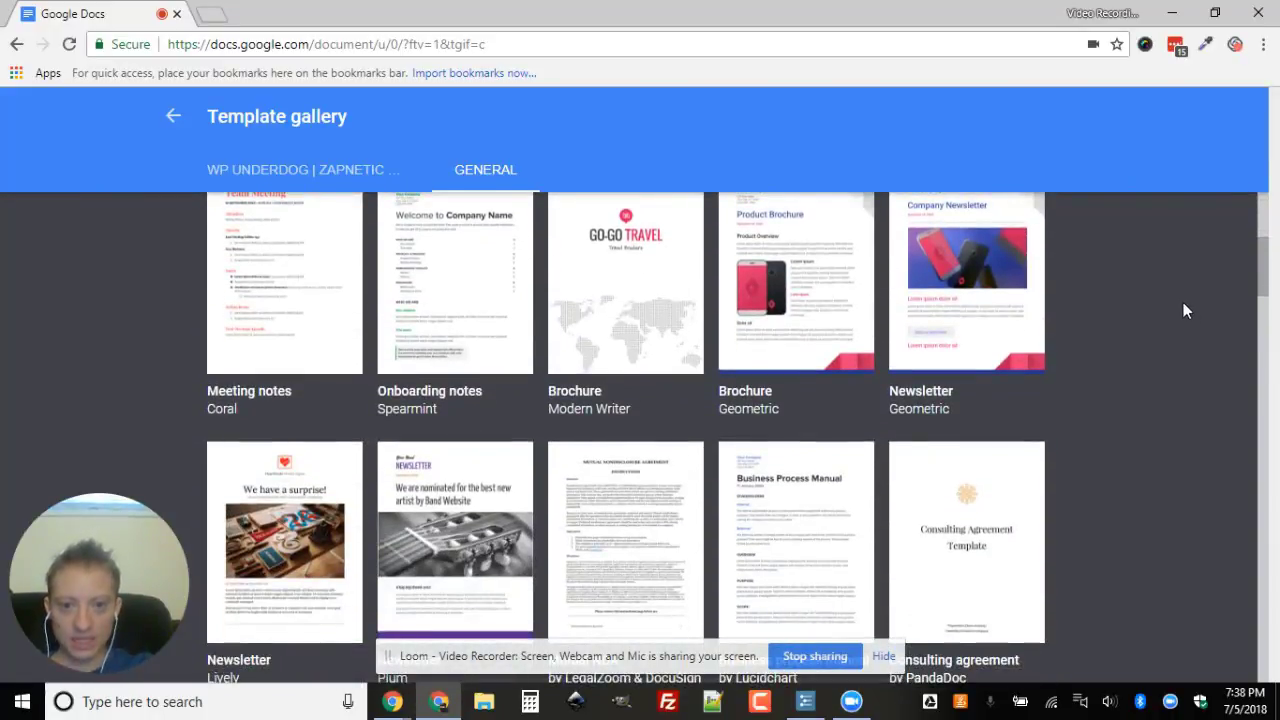
click(617, 271)
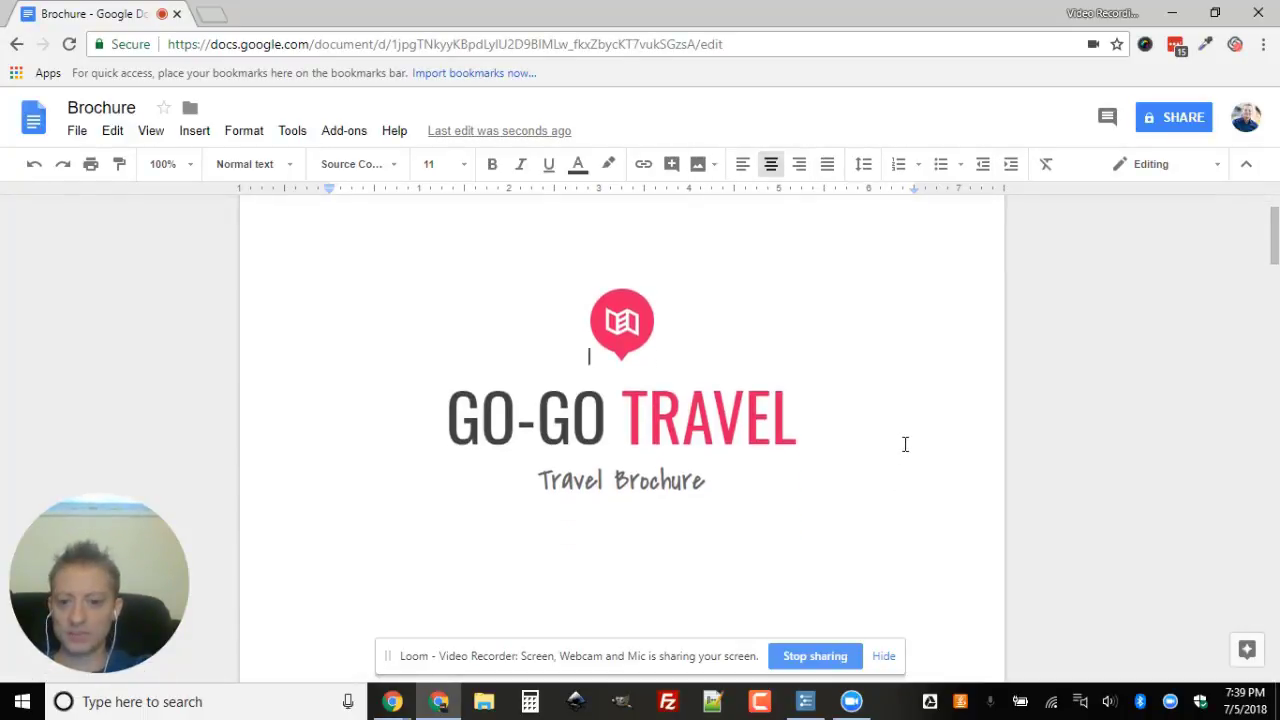
- Examine the brochure's cover page, checking that its logo graphic, GO-GO TRAVEL title and Travel Brochure subtitle can be selected
scroll(905, 444, down, 3)
scroll(905, 444, down, 3)
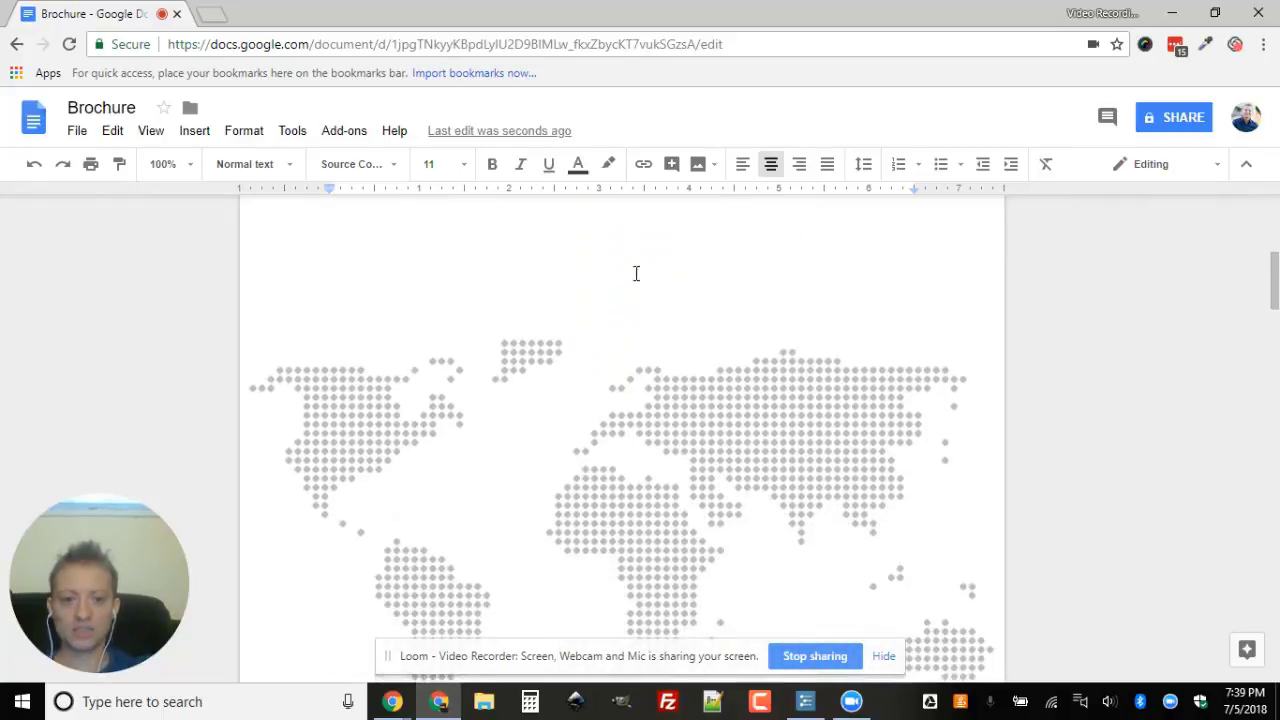
scroll(626, 335, up, 3)
scroll(626, 335, up, 1)
click(622, 228)
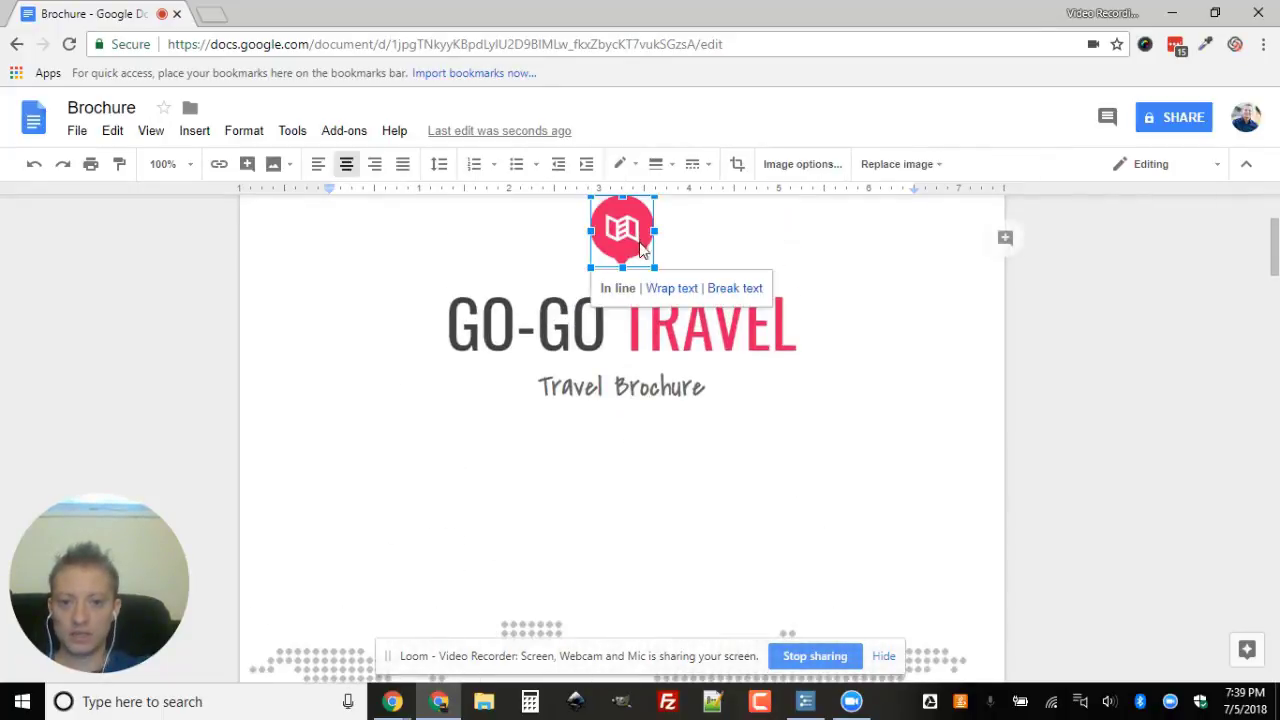
click(540, 330)
key(shift+Right)
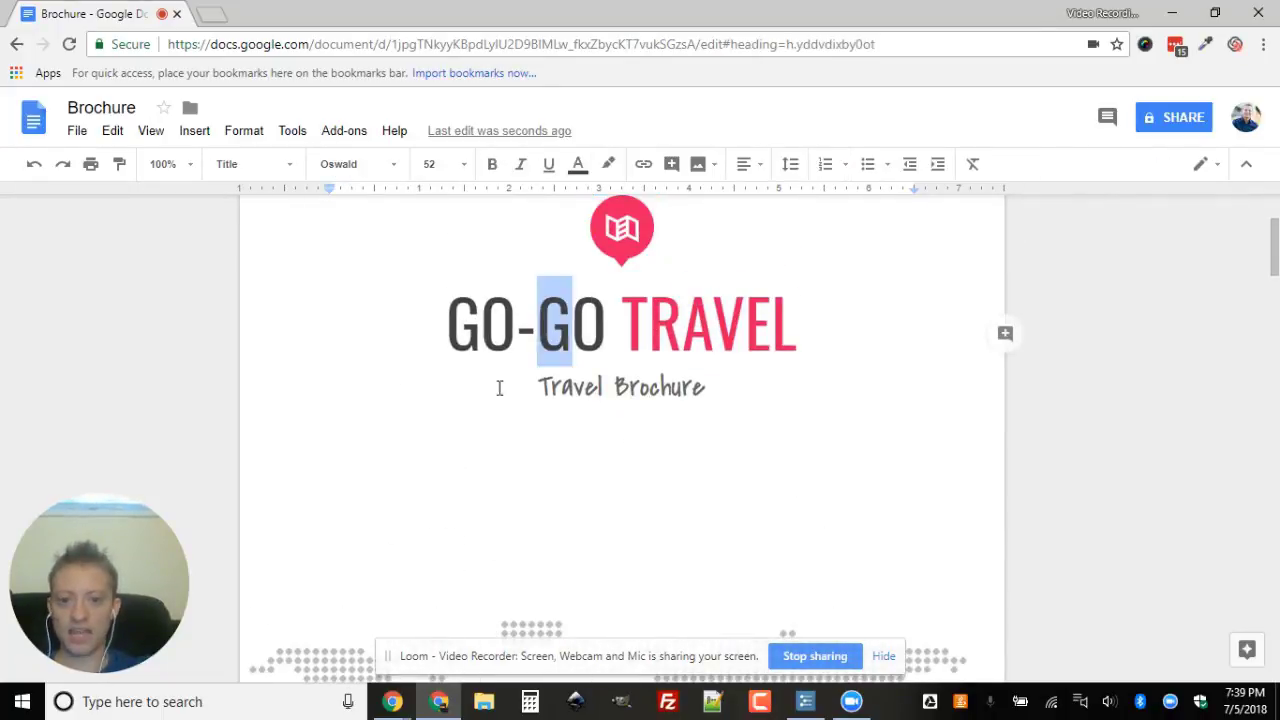
click(597, 390)
drag(597, 395, 817, 383)
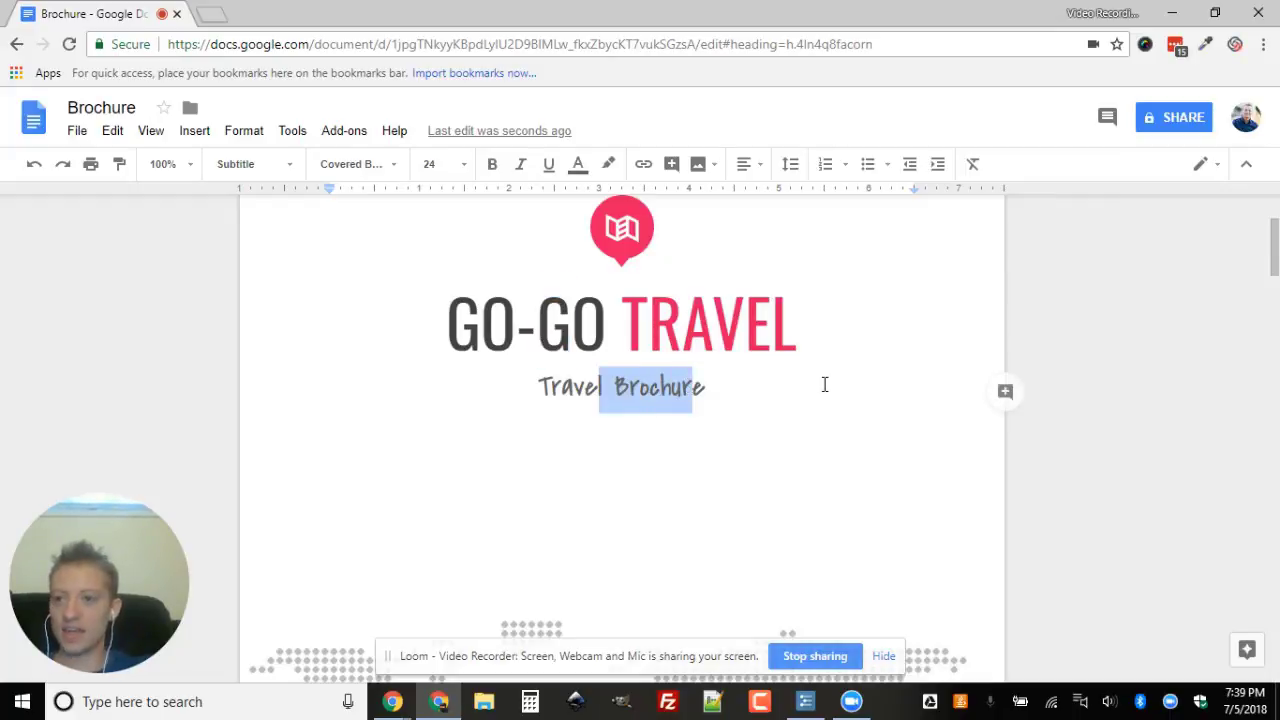
- Look through the rest of the brochure, from the cover's world map to the photos at the end of page 4
scroll(823, 380, down, 5)
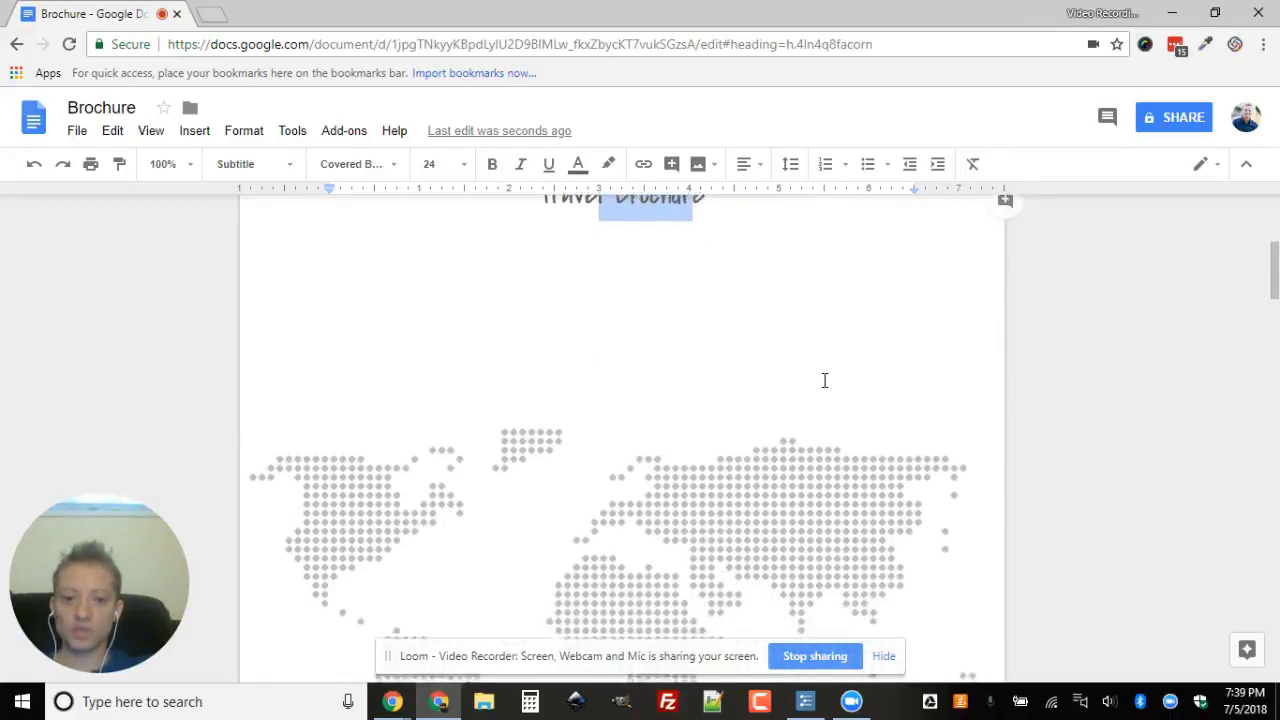
click(727, 381)
scroll(734, 390, down, 8)
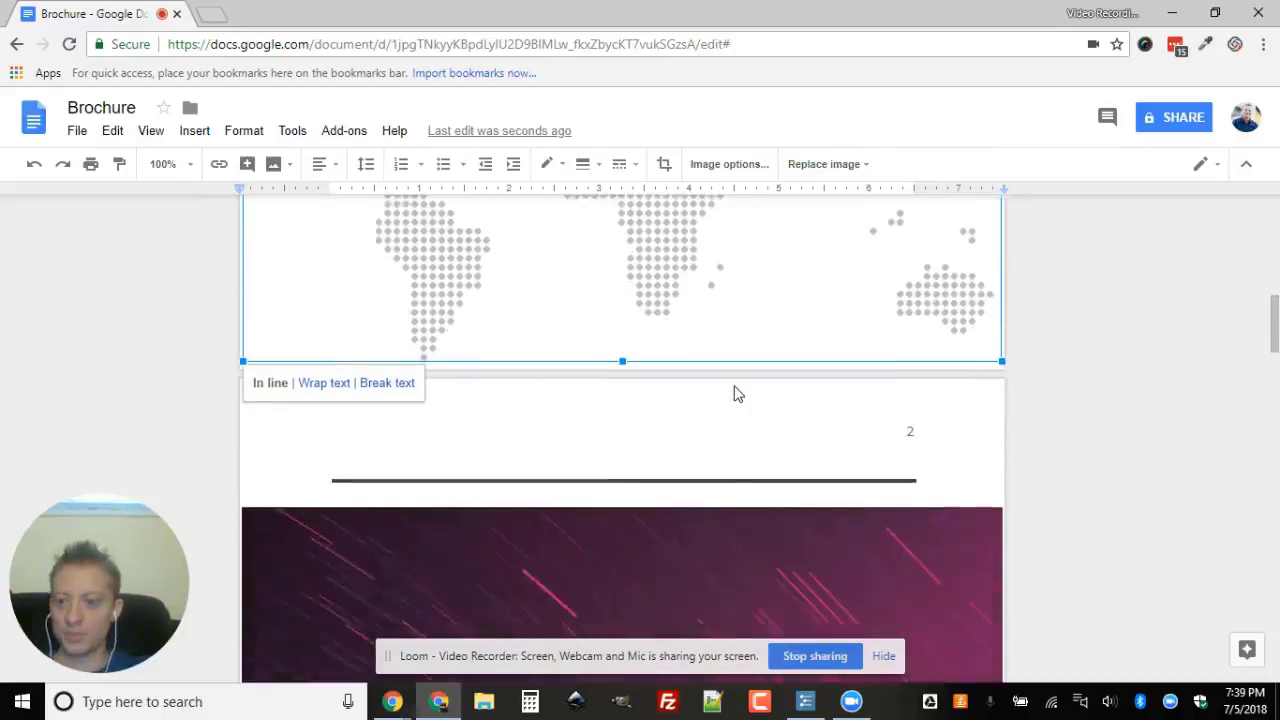
scroll(734, 385, down, 1)
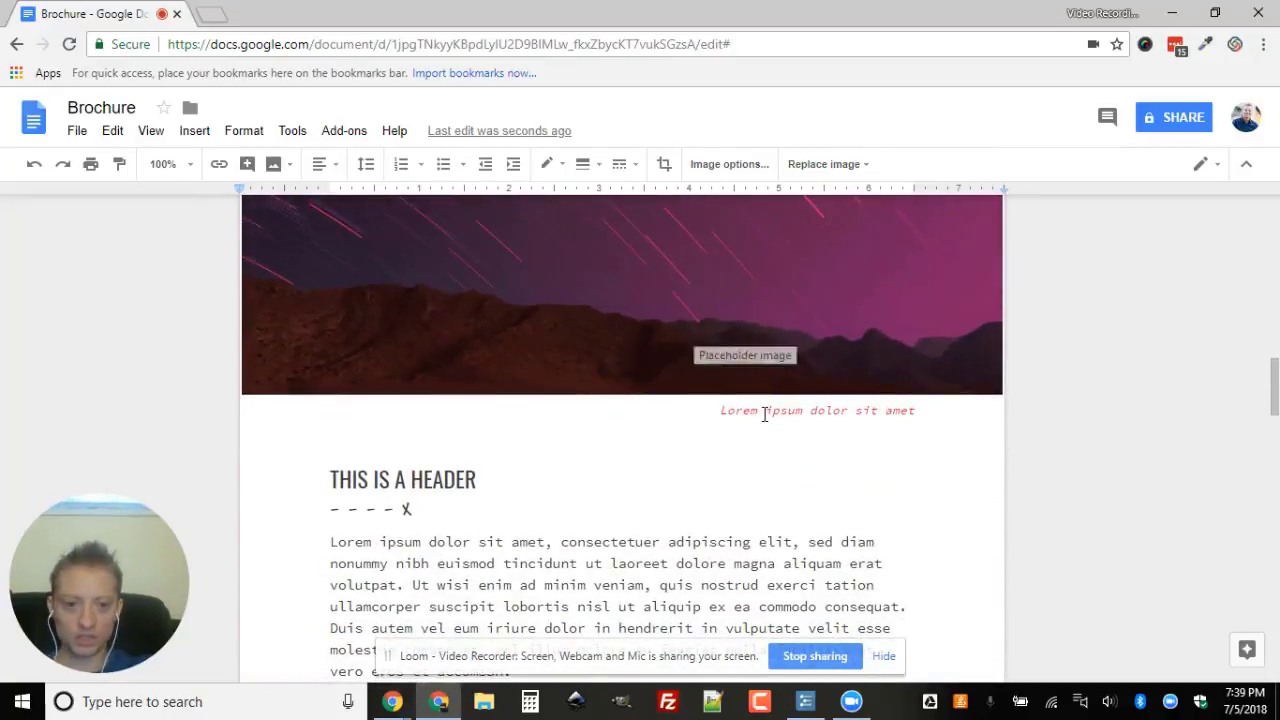
scroll(440, 520, down, 4)
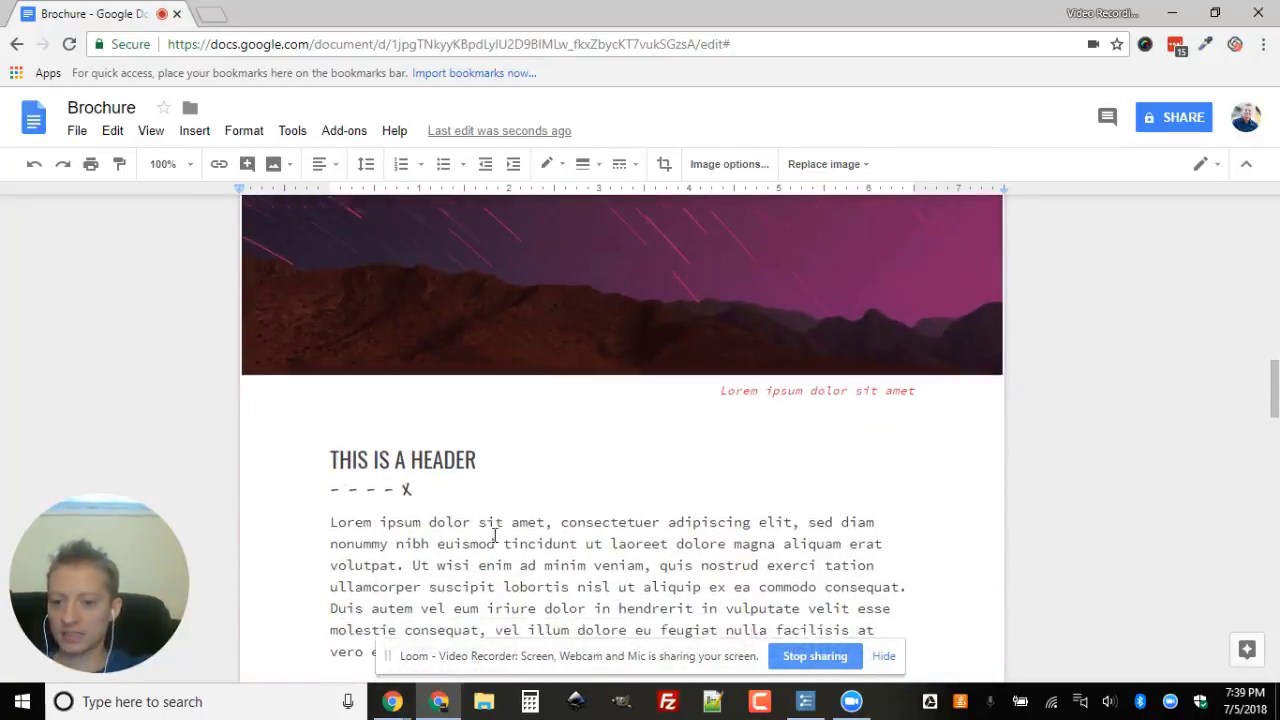
scroll(506, 509, down, 2)
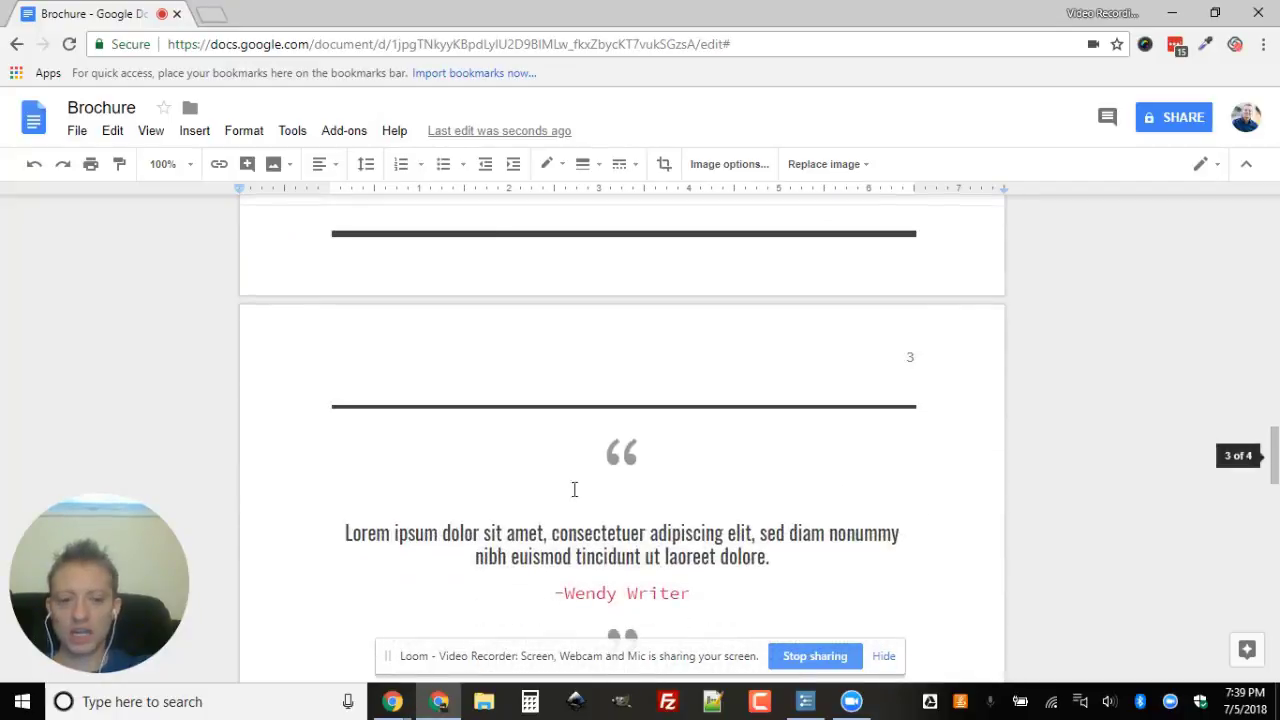
scroll(800, 423, down, 2)
scroll(800, 423, down, 1)
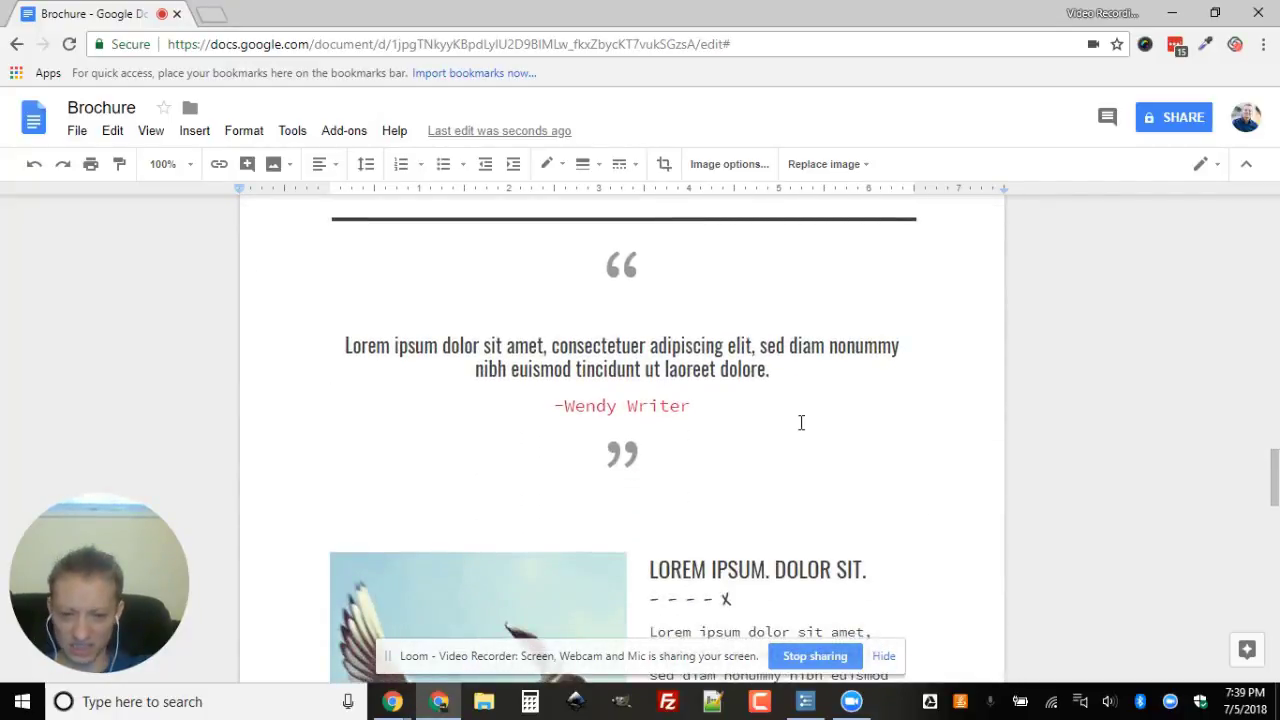
scroll(800, 423, down, 8)
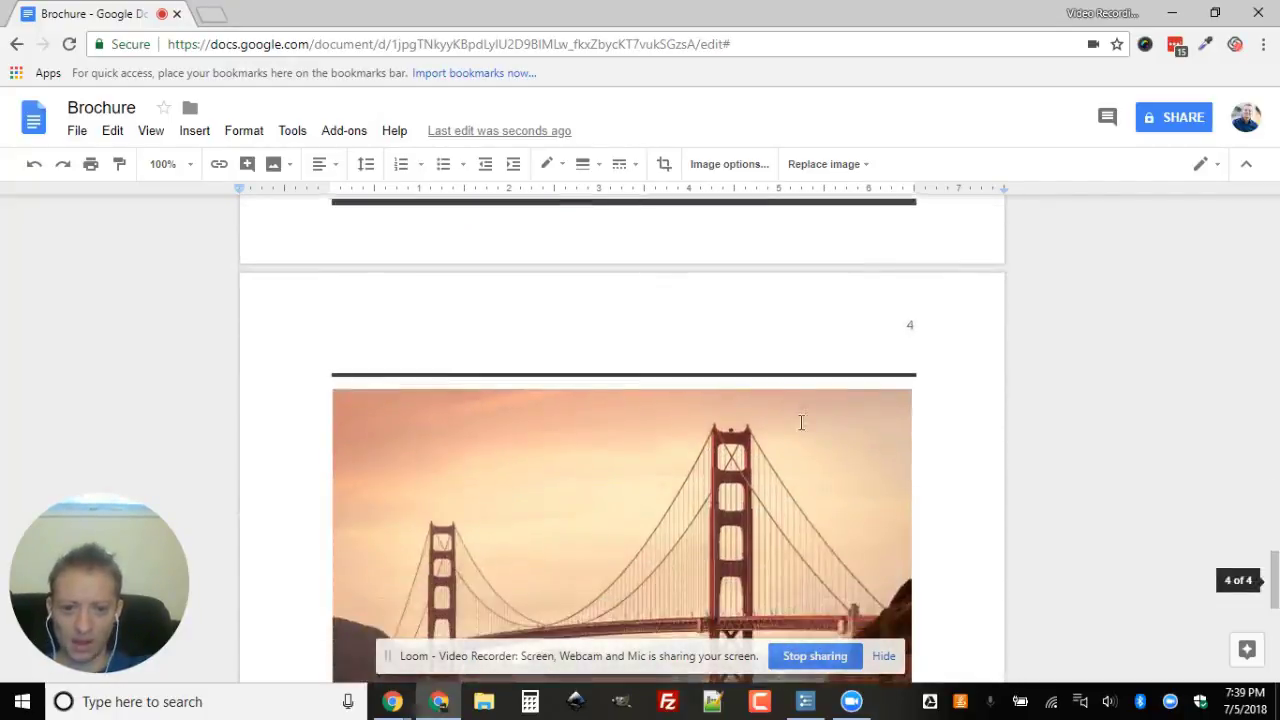
scroll(800, 423, down, 7)
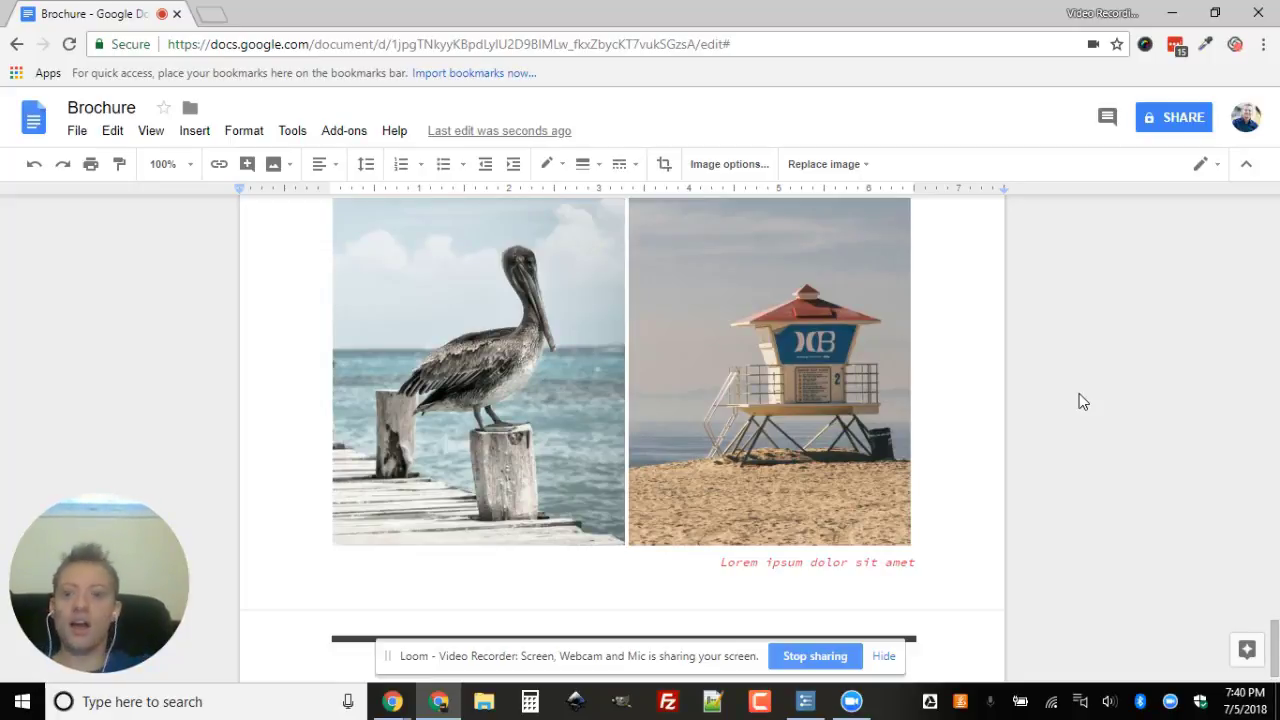
- Examine the web search and image URL options for replacing the pelican photo on page 4, leaving each without choosing an image
click(502, 352)
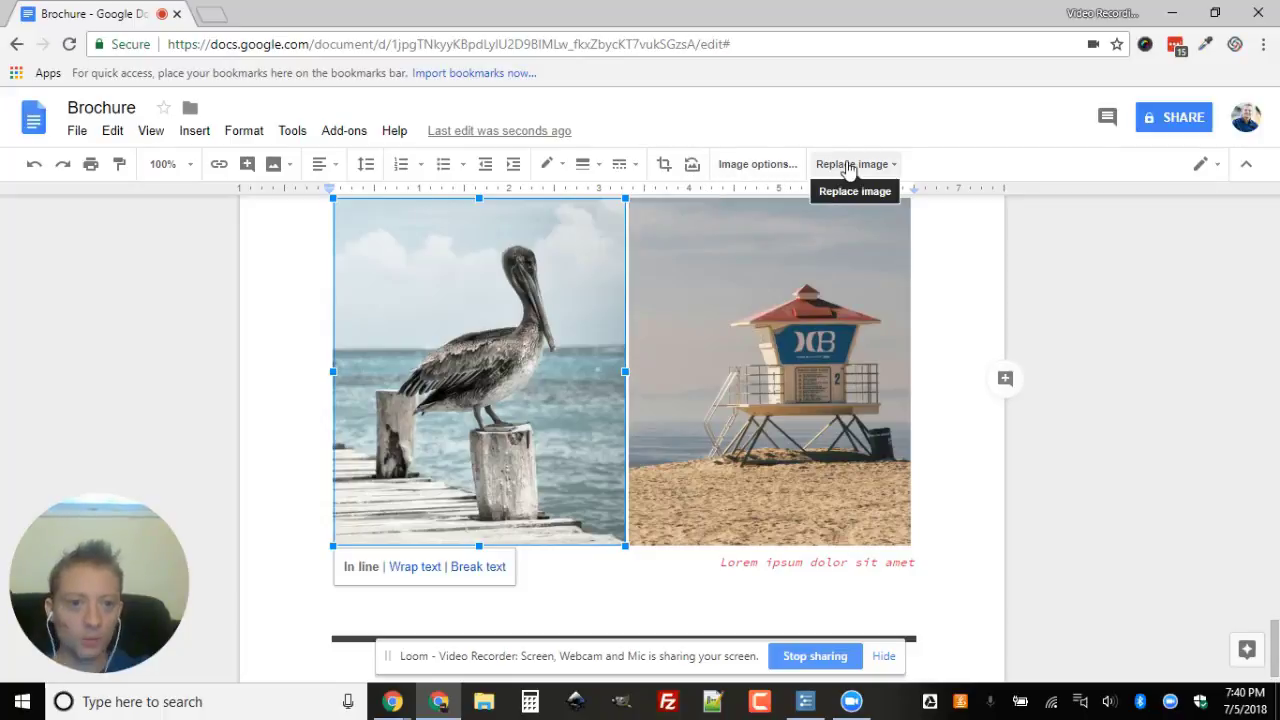
click(848, 168)
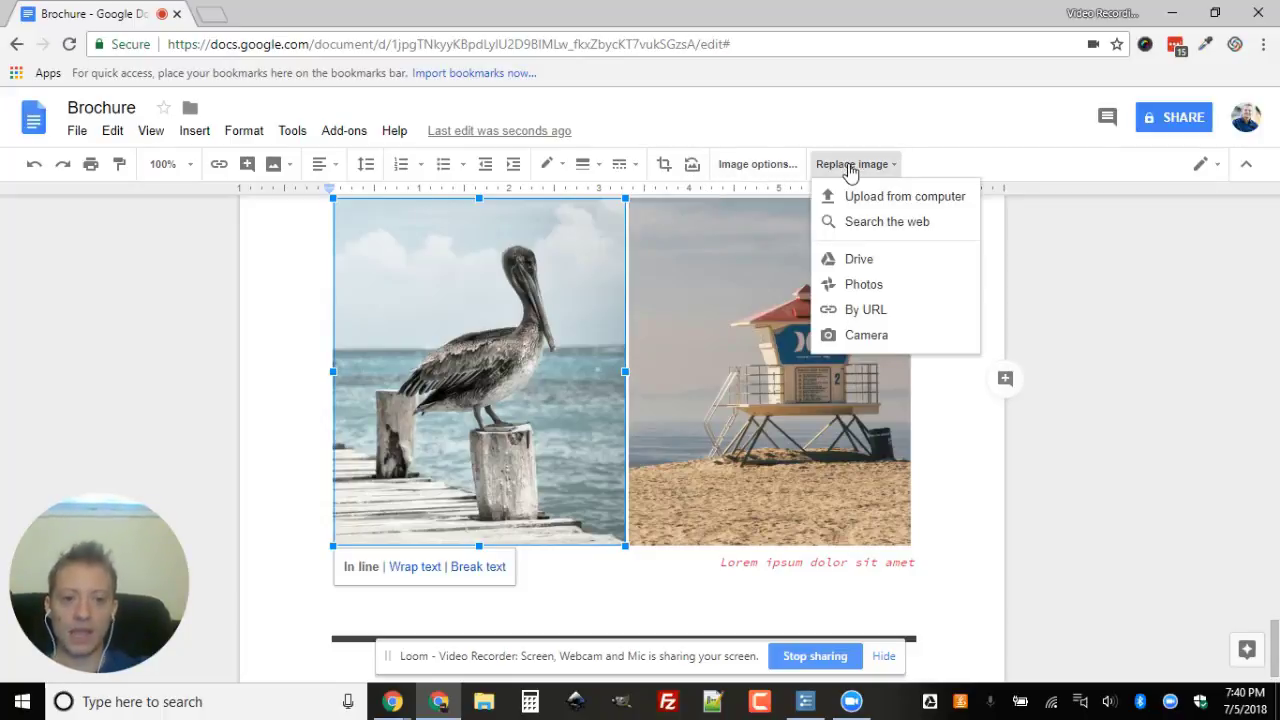
click(866, 224)
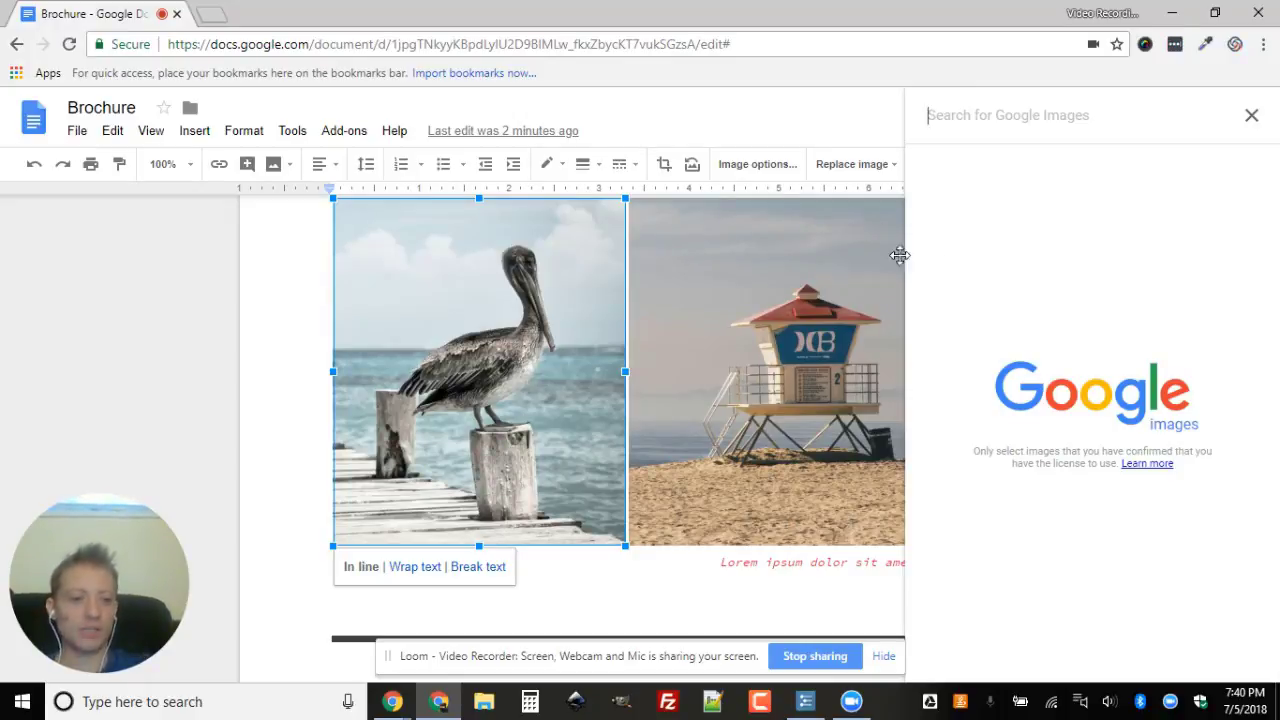
click(1251, 116)
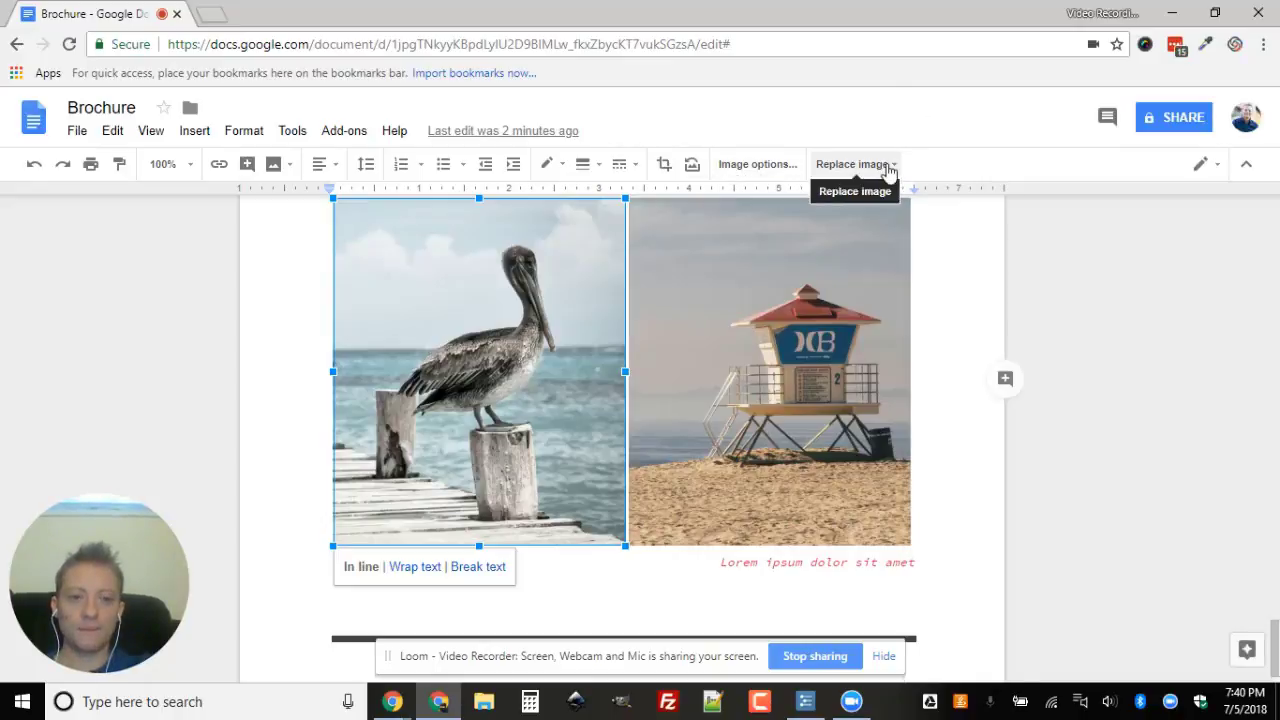
click(889, 168)
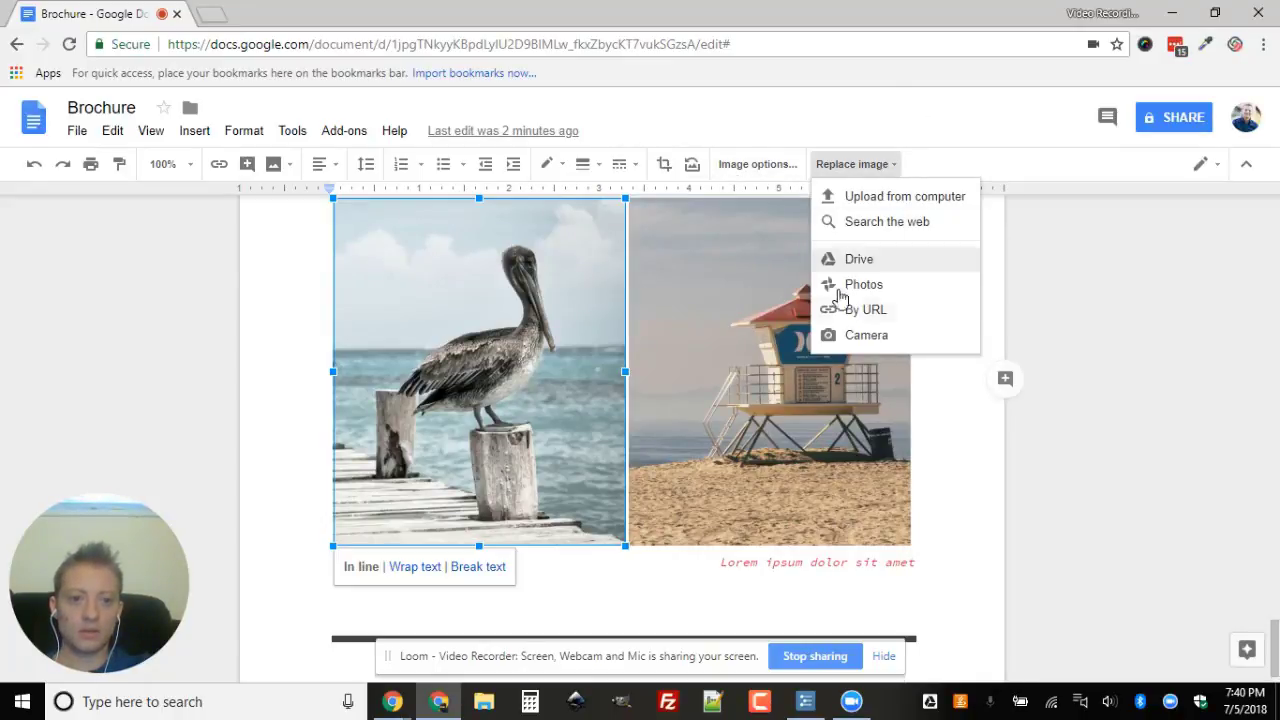
click(858, 310)
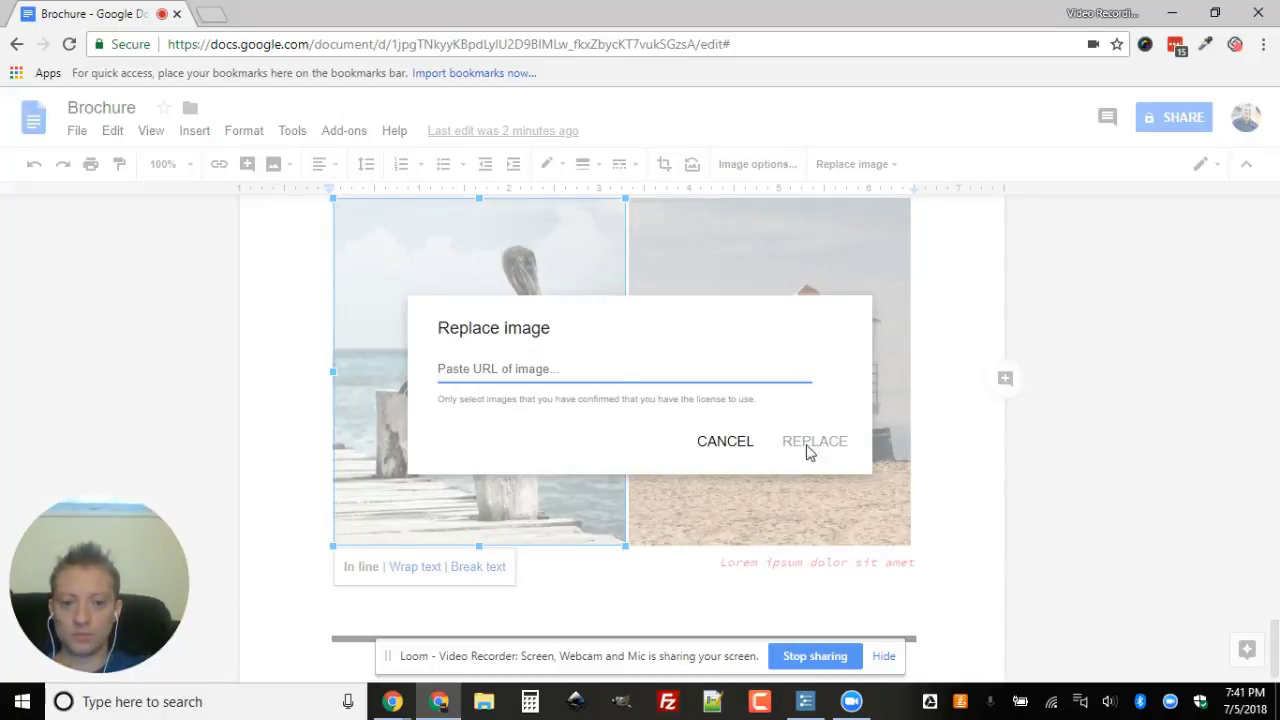
click(728, 443)
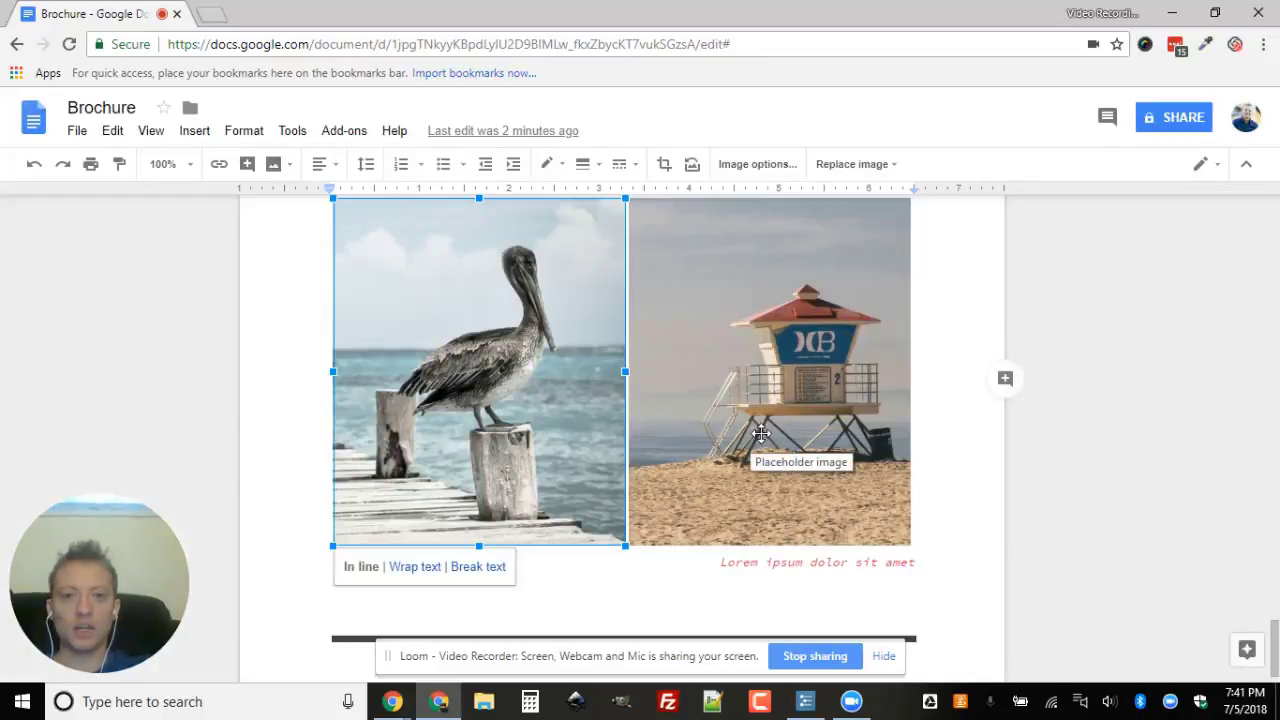
- Return to the logo graphic and title on the brochure's cover page
scroll(760, 430, down, 1)
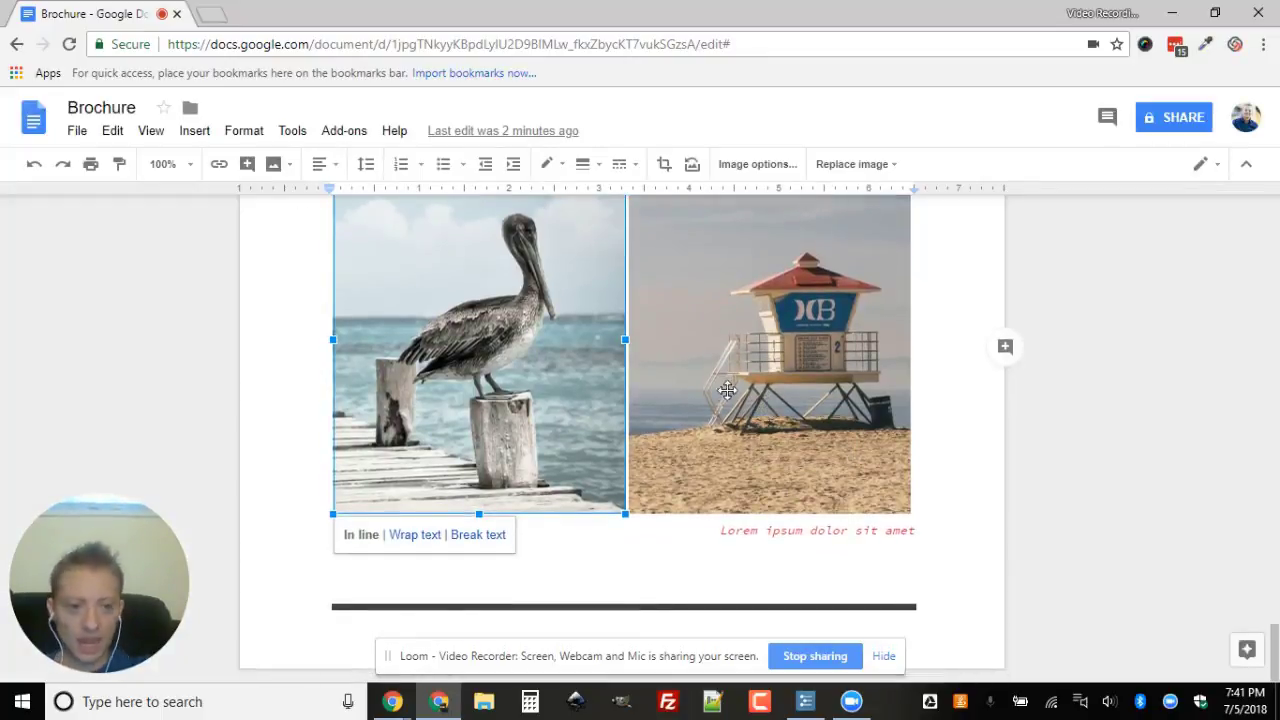
scroll(727, 390, up, 10)
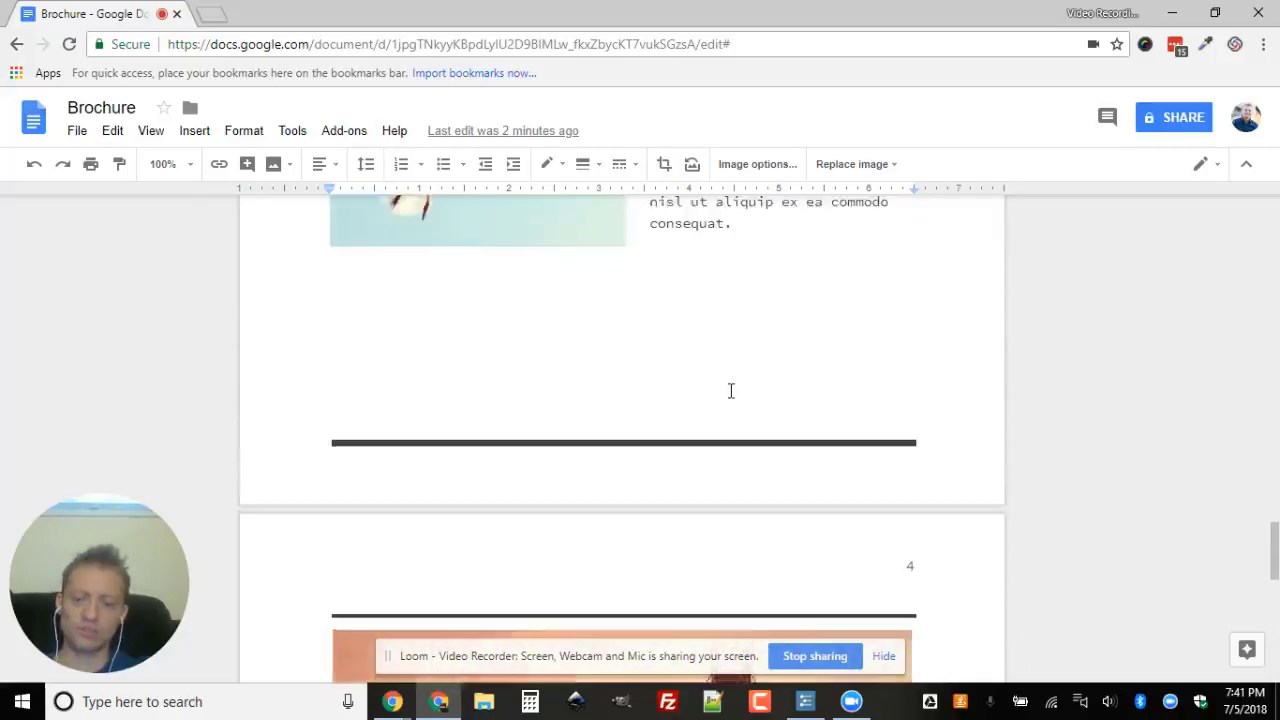
scroll(731, 391, up, 20)
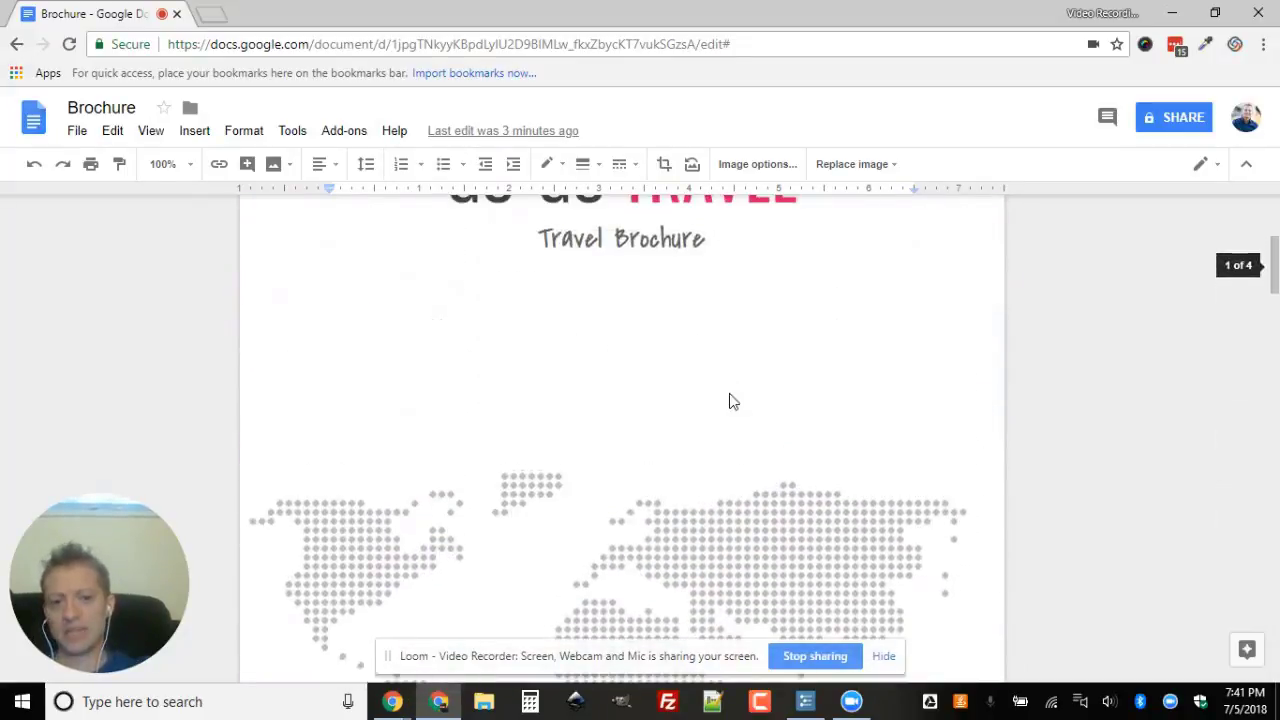
scroll(730, 398, up, 3)
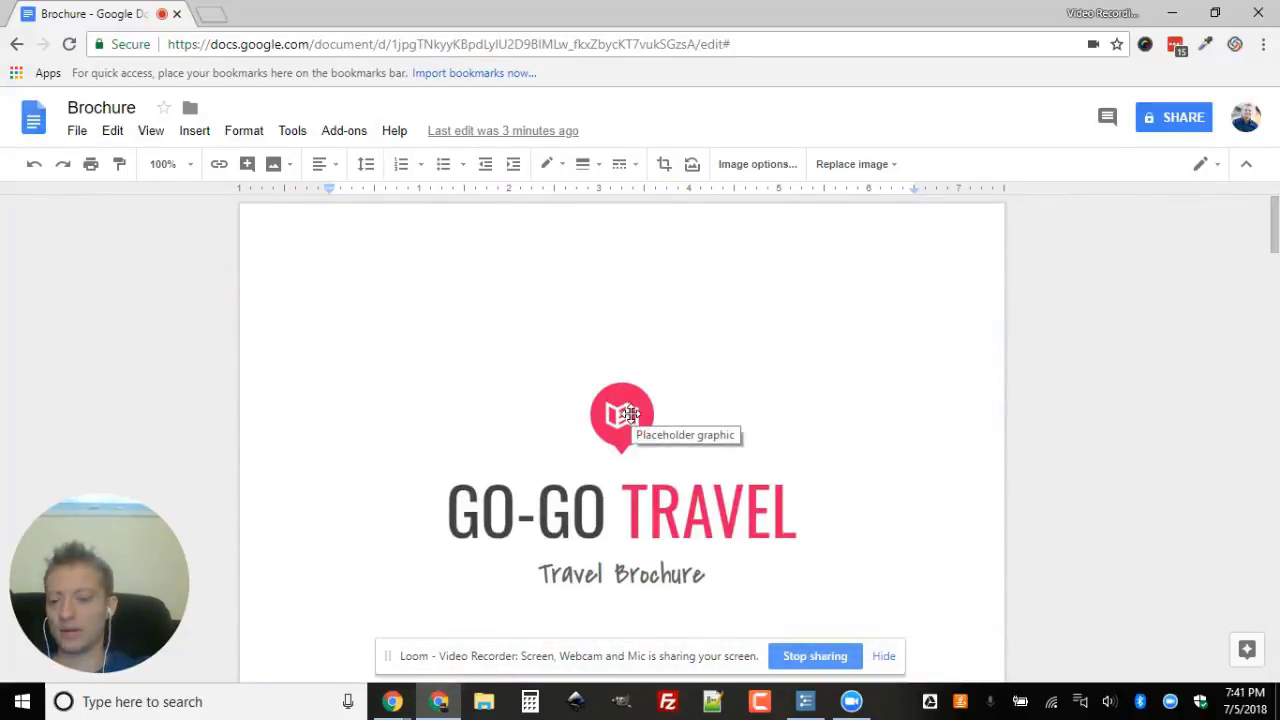
- Replace the word TRAVEL in the cover title with "Kyle Rangers" and change the new words' text color to blue
scroll(755, 432, down, 1)
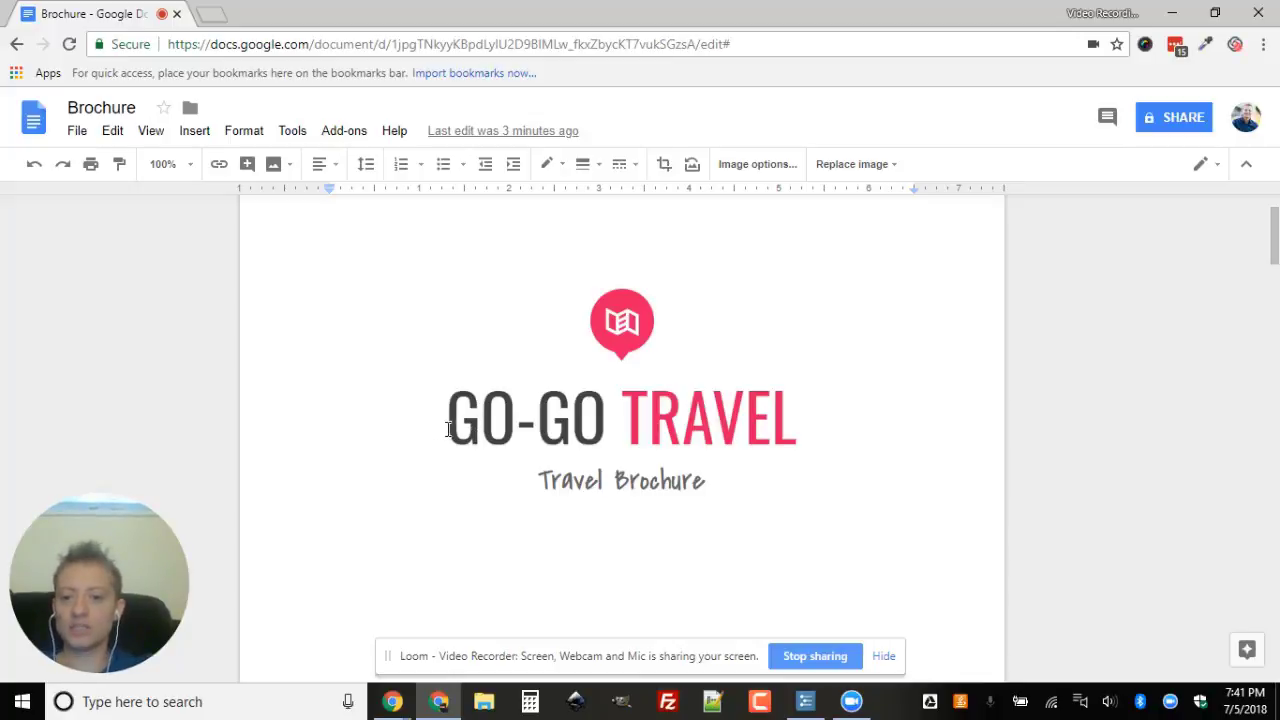
drag(790, 422, 634, 421)
text(Kyle Rangers)
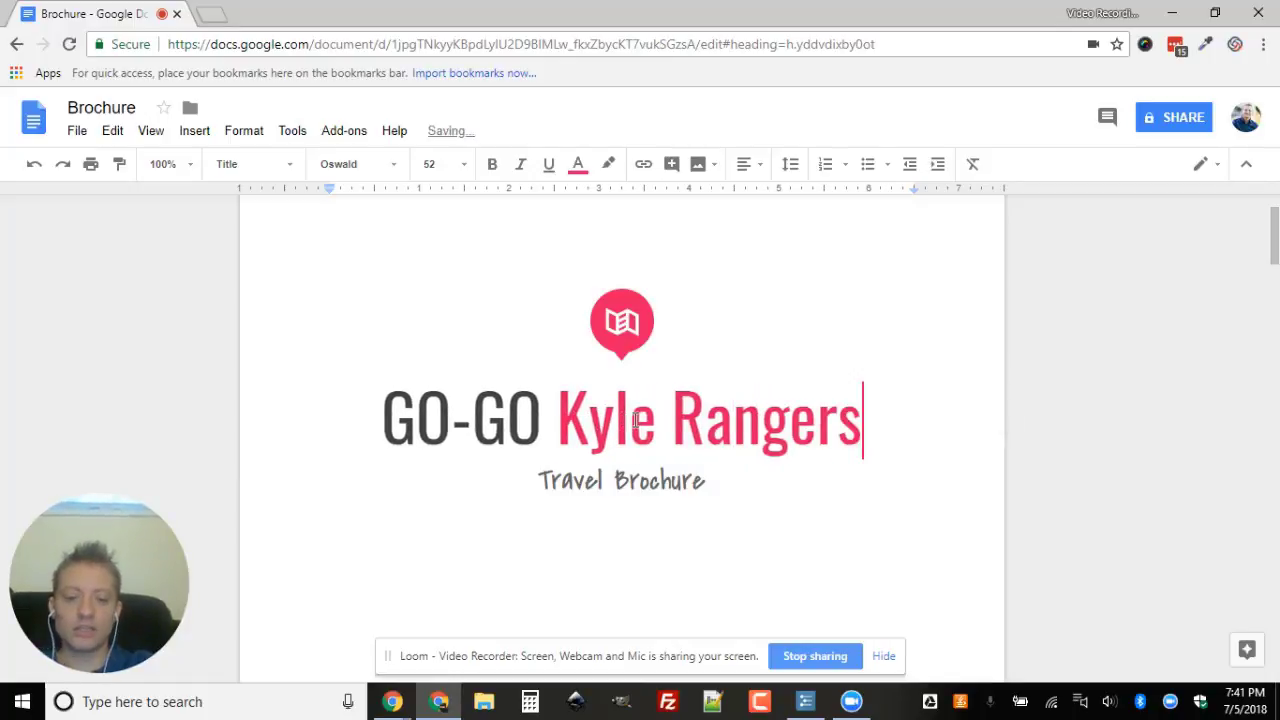
drag(862, 420, 559, 420)
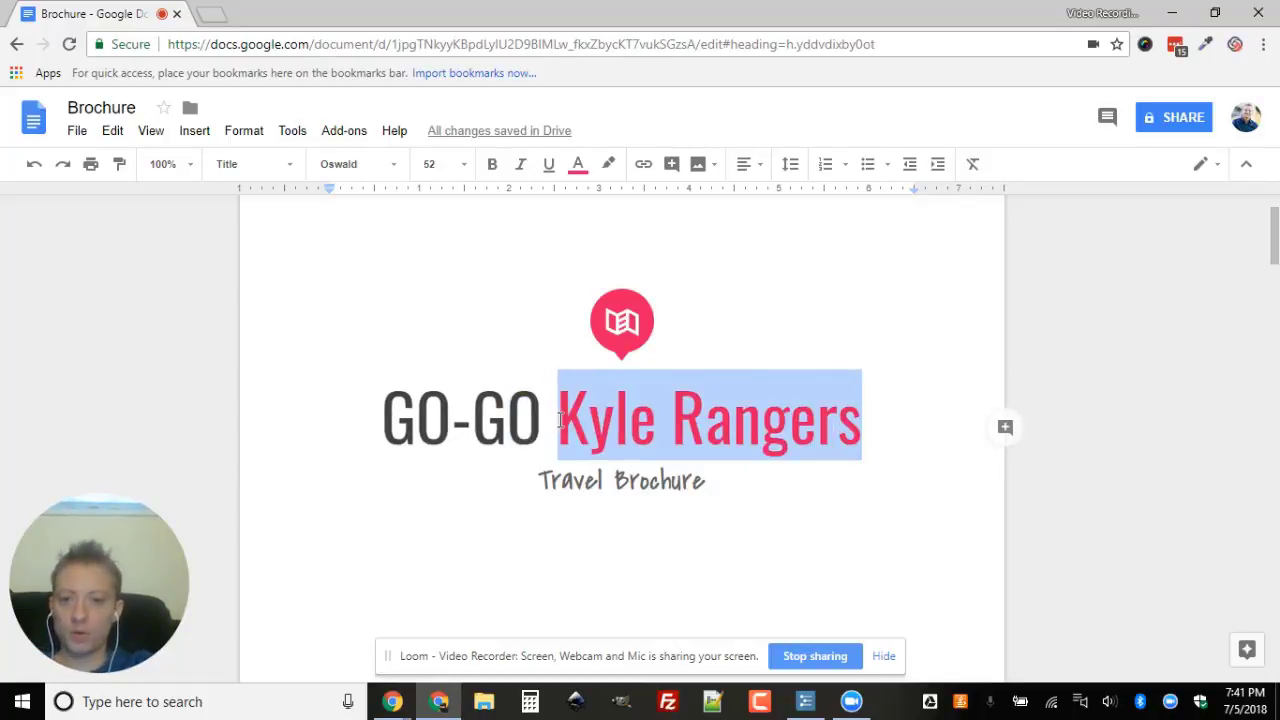
click(578, 166)
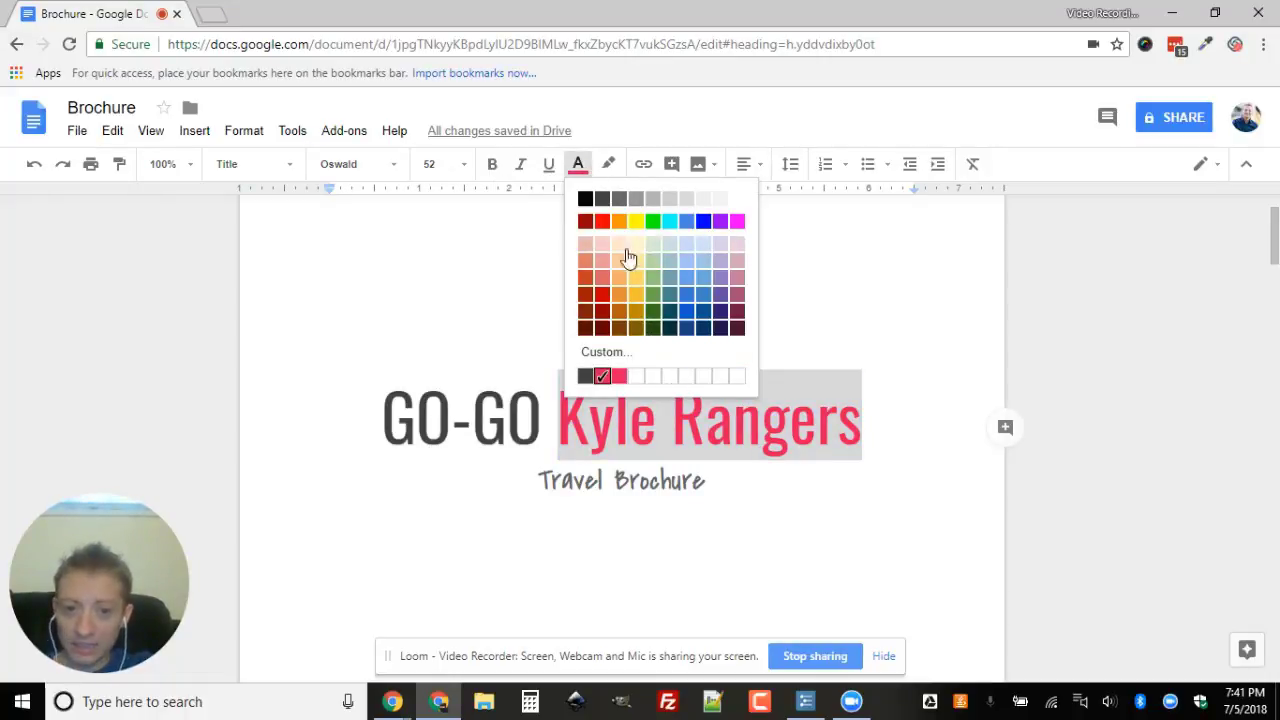
click(702, 222)
click(716, 310)
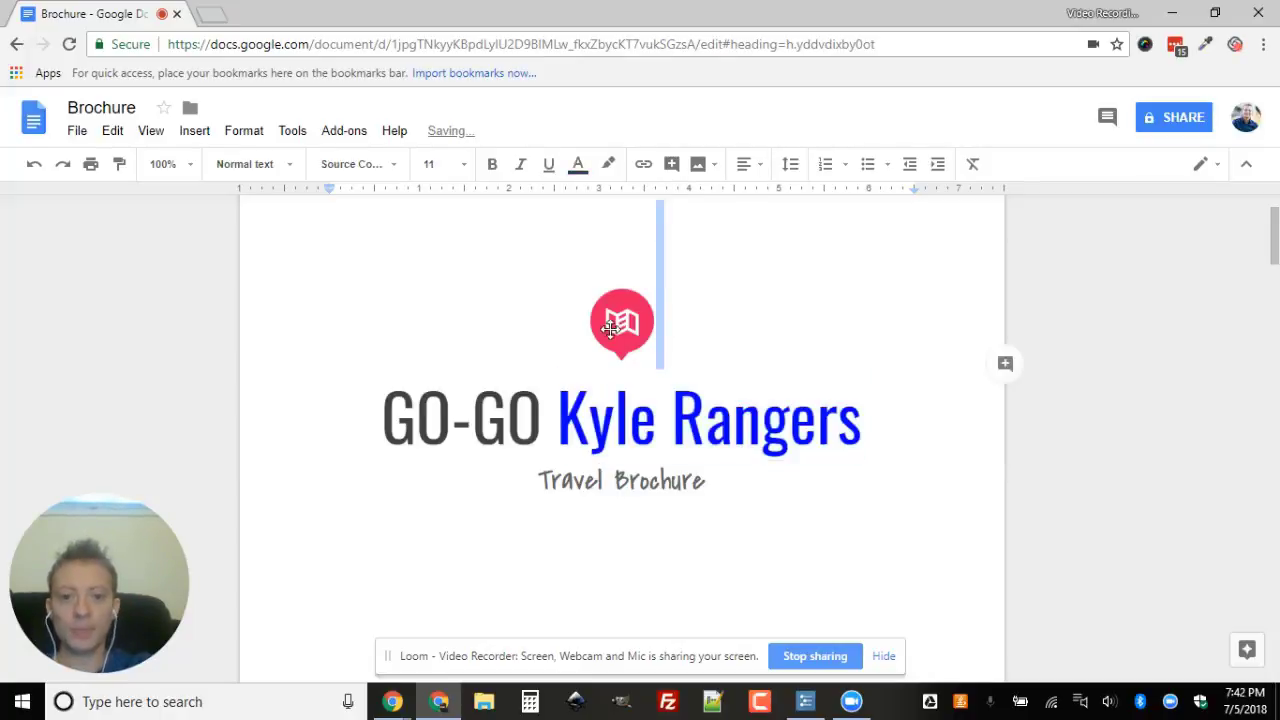
- Select the cover's logo graphic, and open the Pixabay website in a new browser tab through a web search for pixabay
click(614, 334)
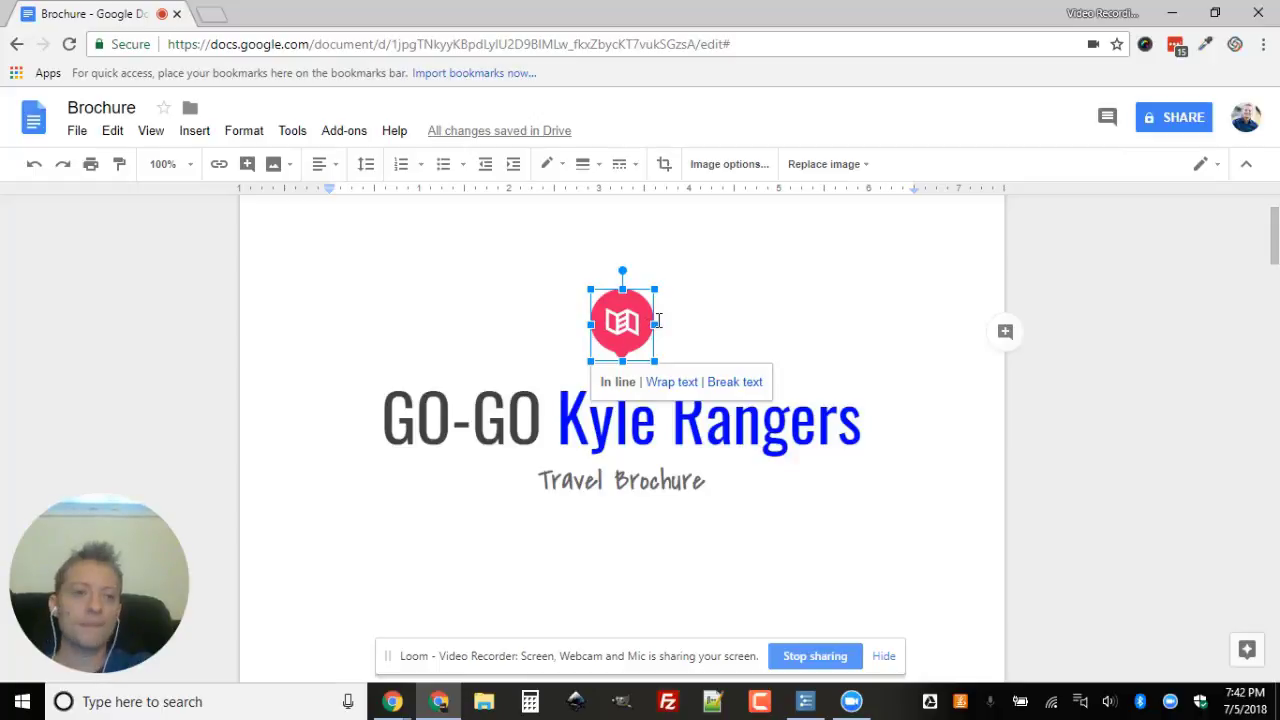
click(208, 20)
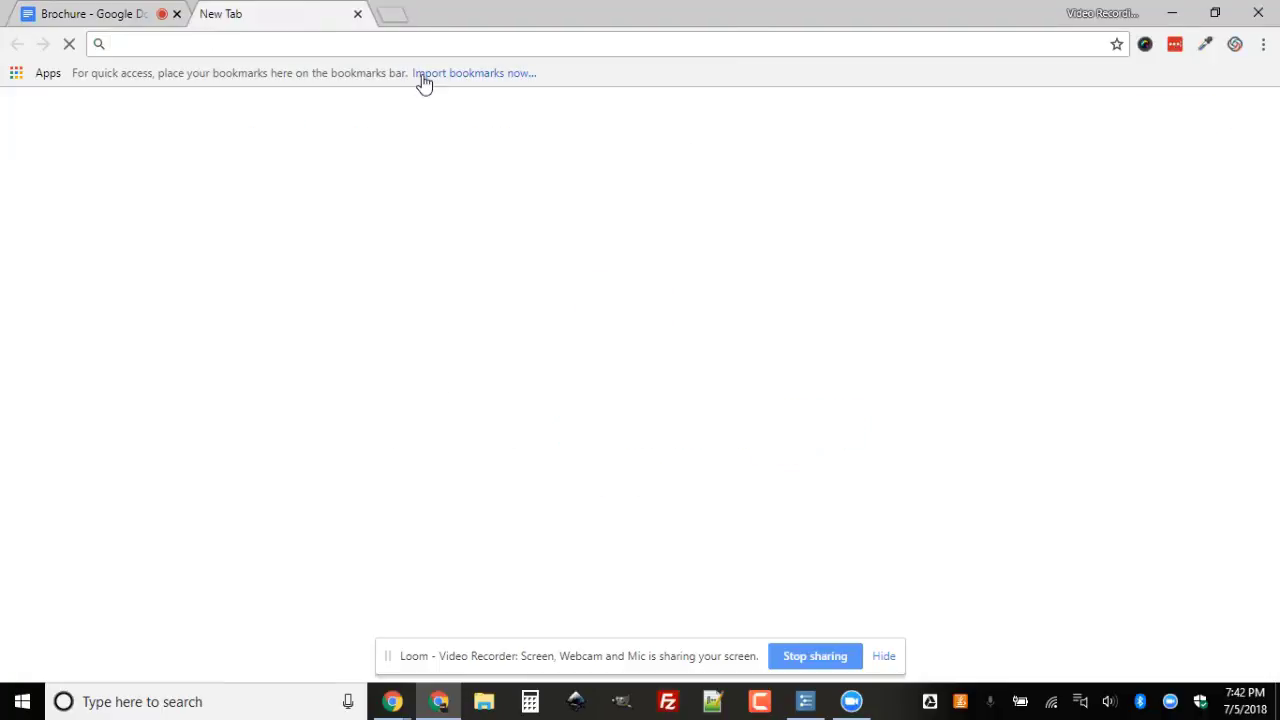
text(pic)
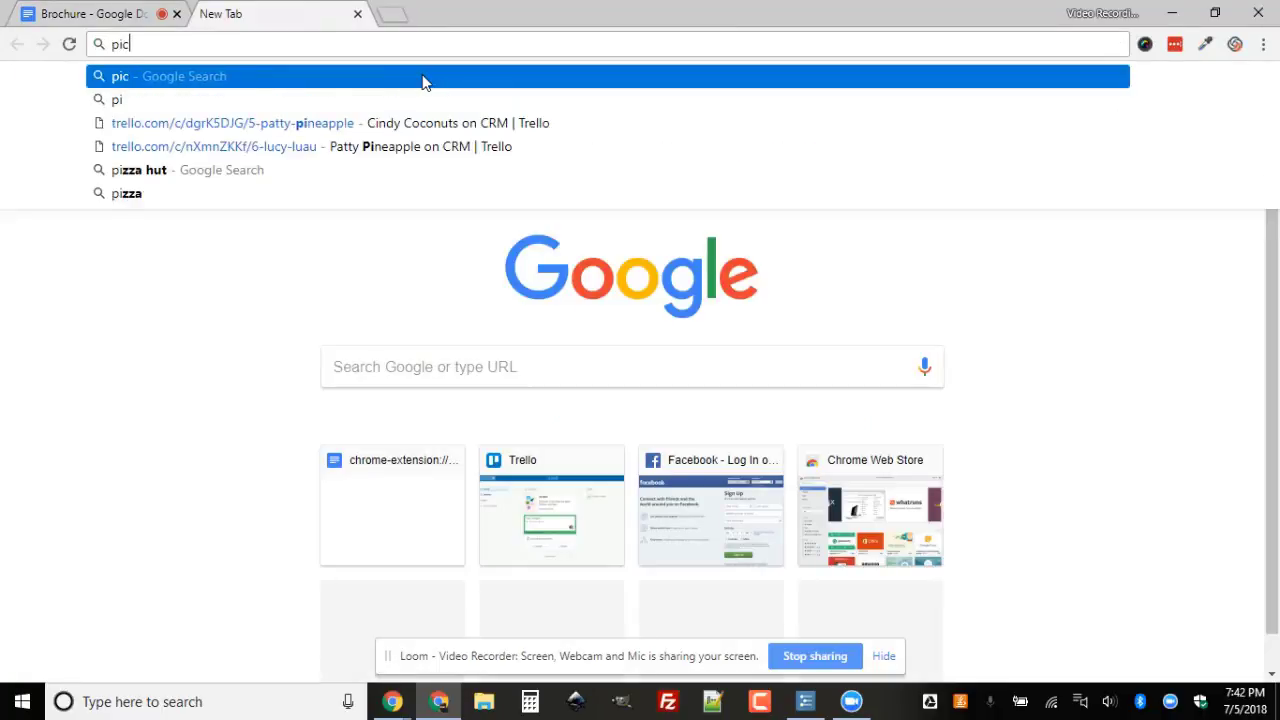
text(a)
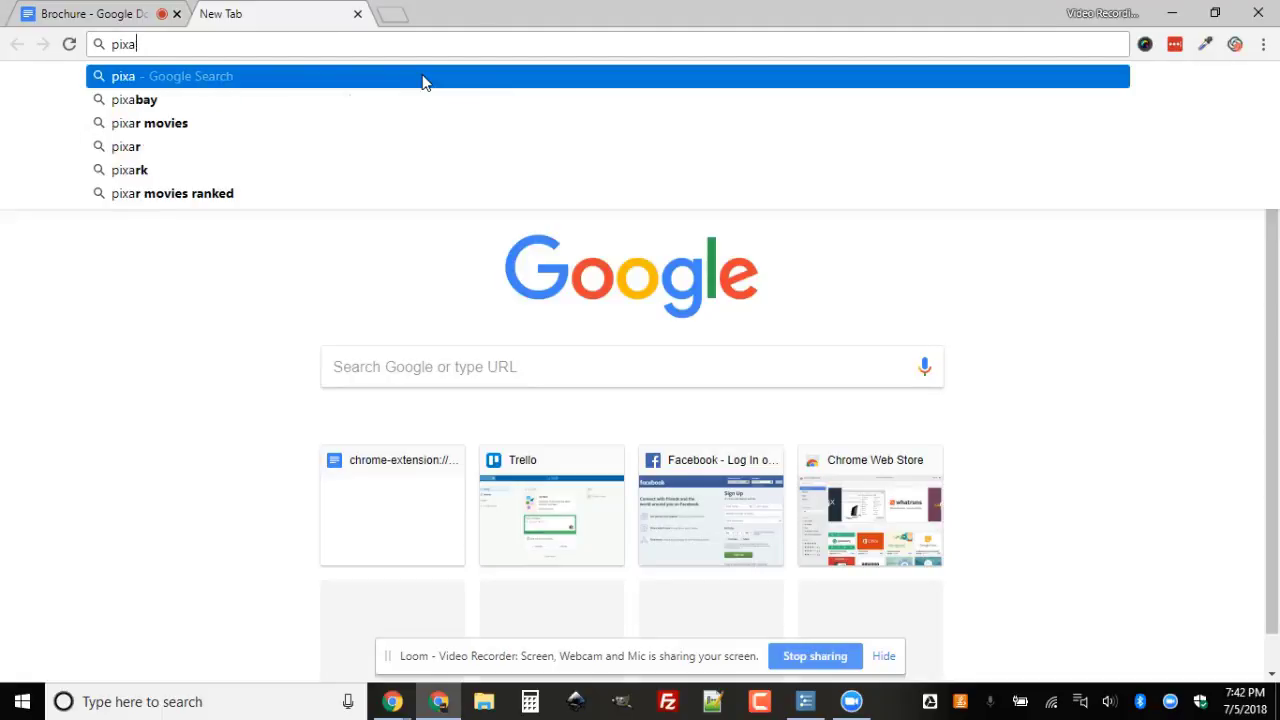
key(Down)
key(Return)
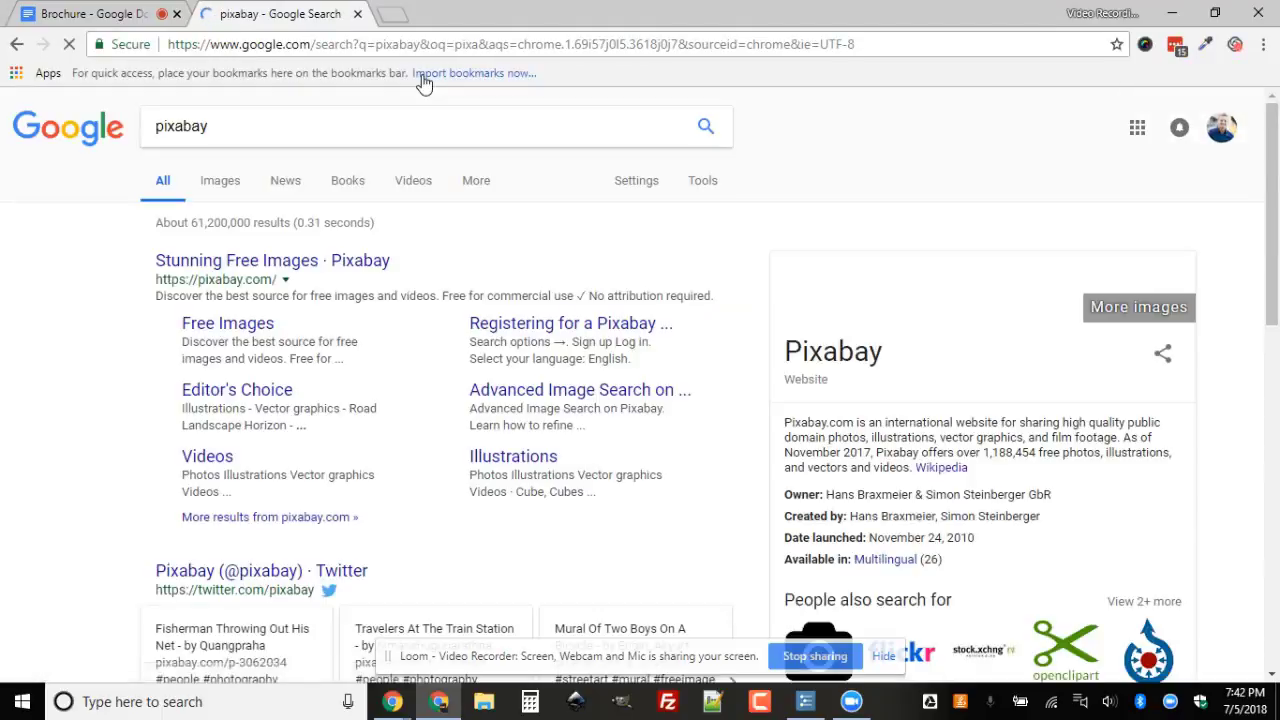
click(341, 260)
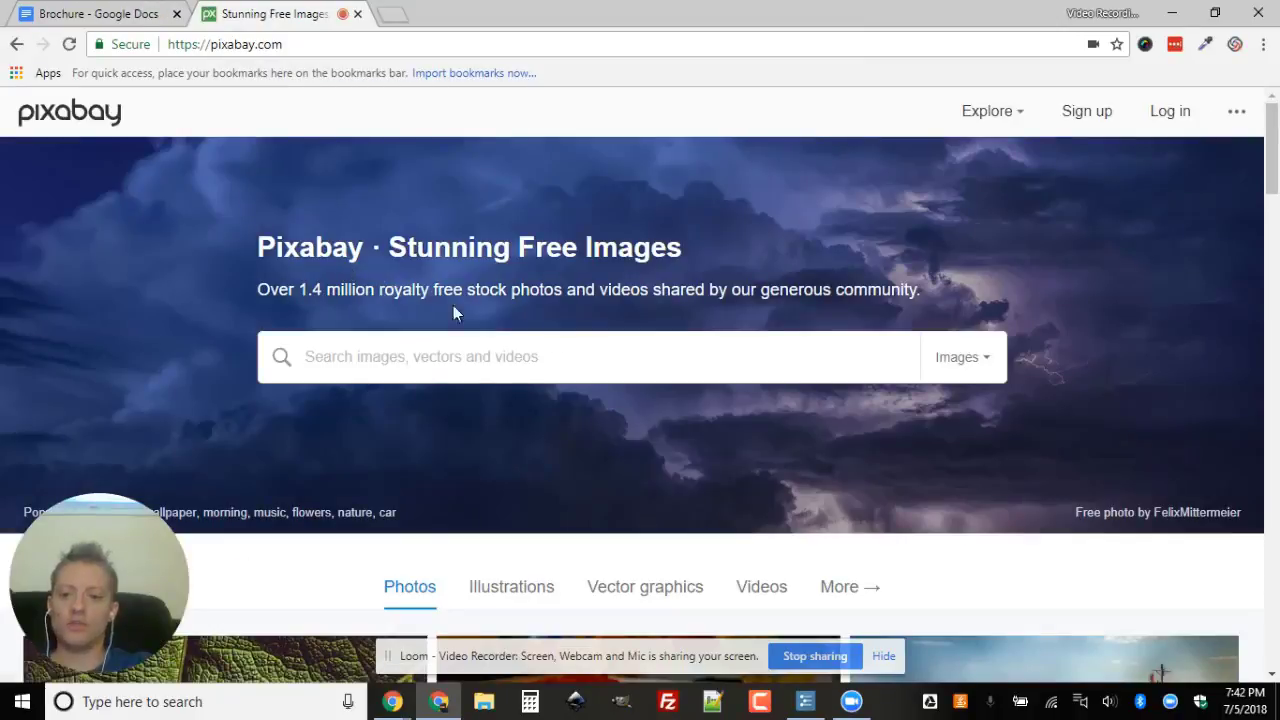
- Limit the Pixabay search to vector graphics and search for "action"
click(996, 366)
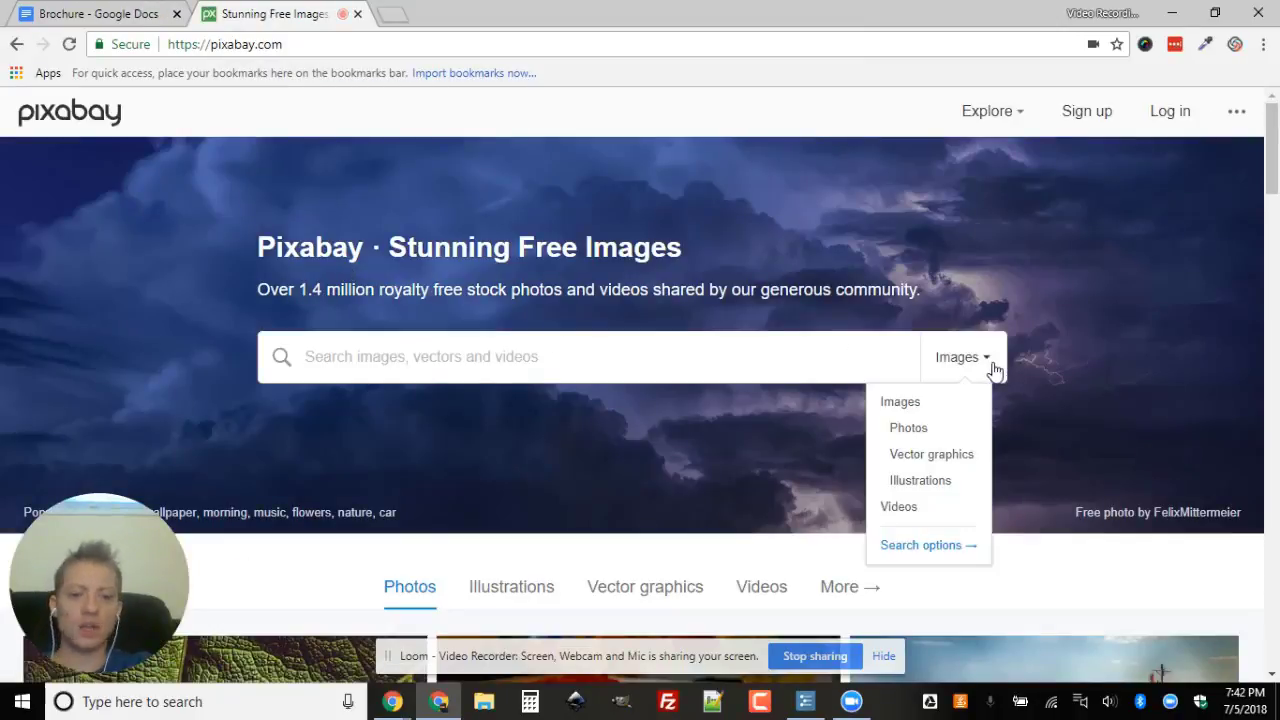
click(931, 455)
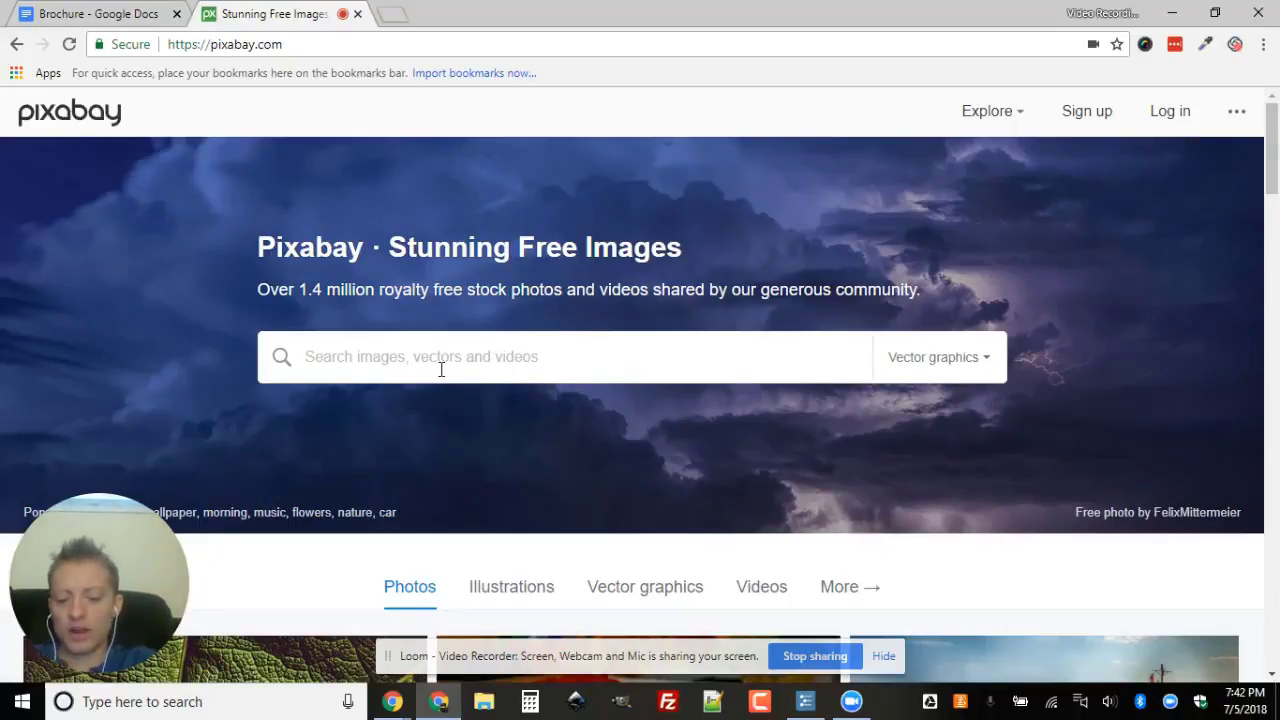
text(act)
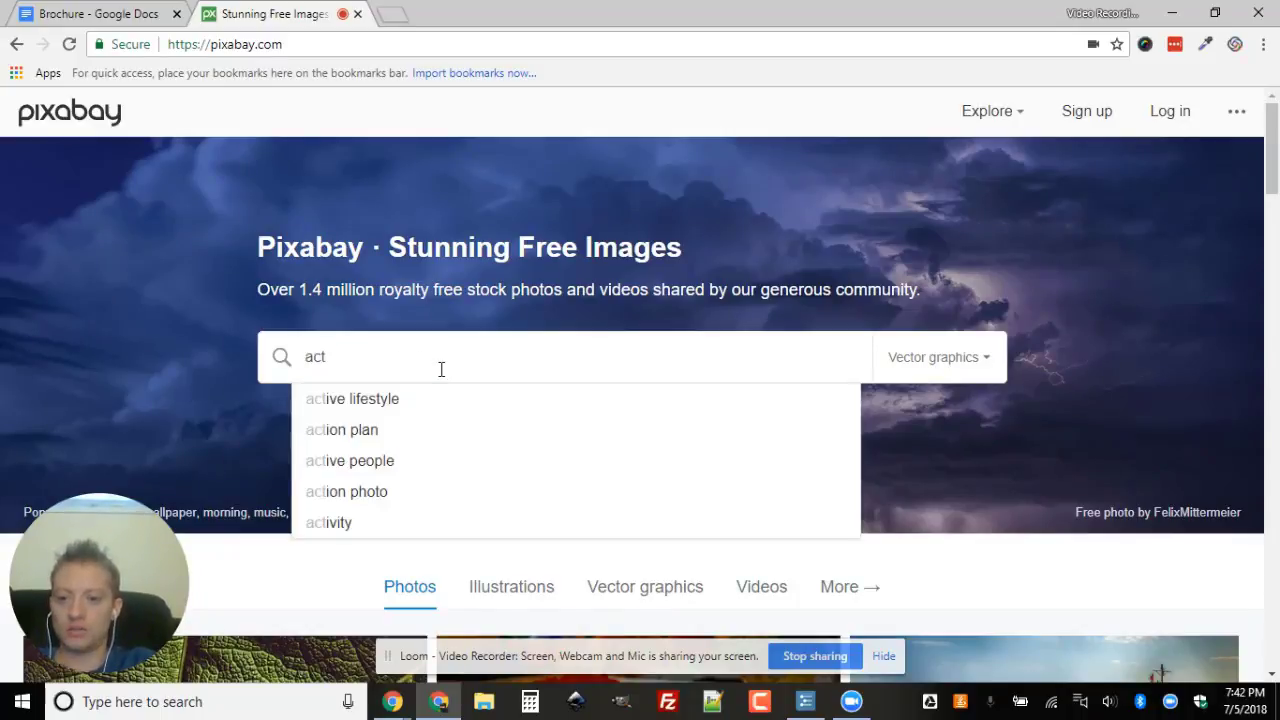
key(BackSpace)
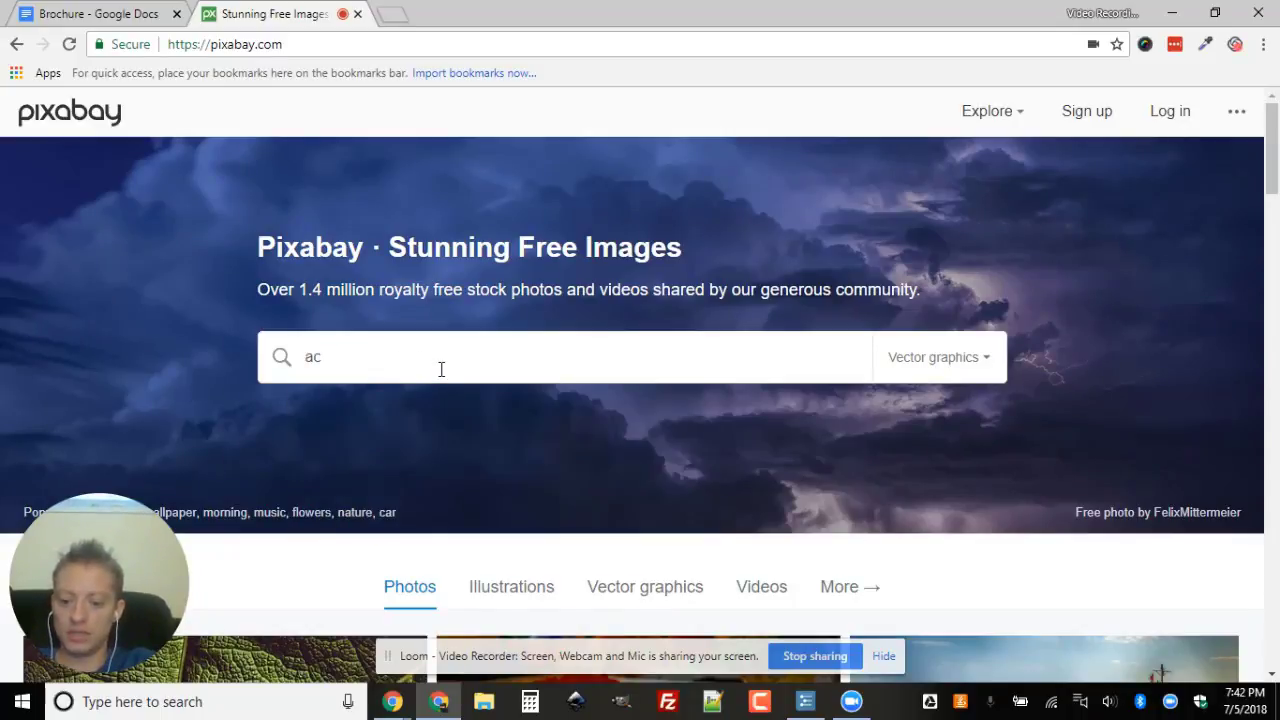
text(tion)
key(Return)
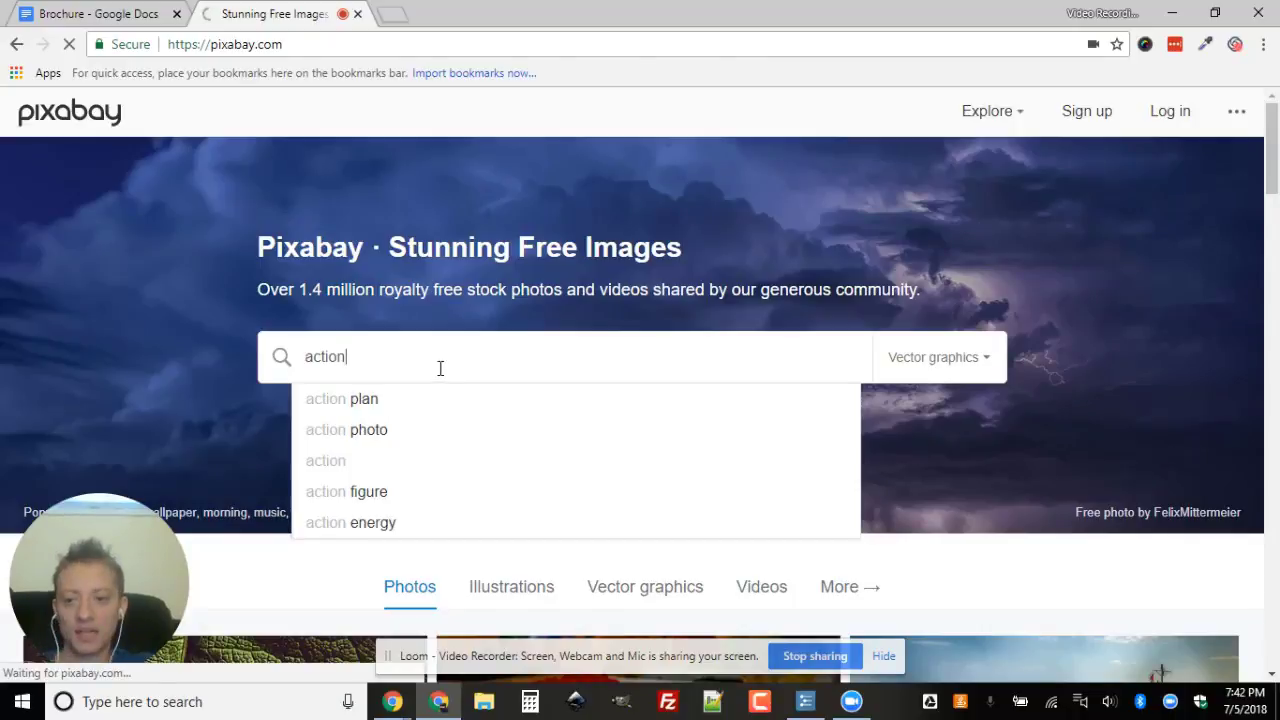
- Choose the illustration of five ninja fighters from the search results and download it as a 640×512 PNG
scroll(587, 367, down, 1)
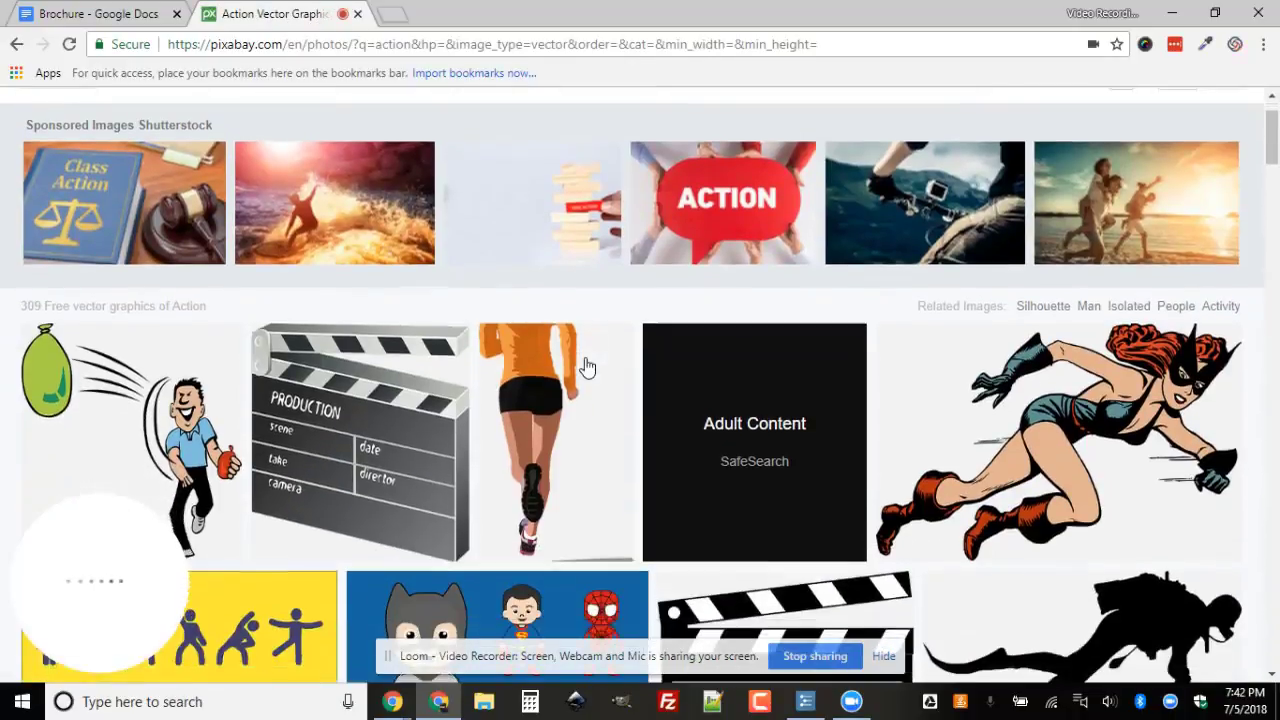
scroll(587, 367, down, 5)
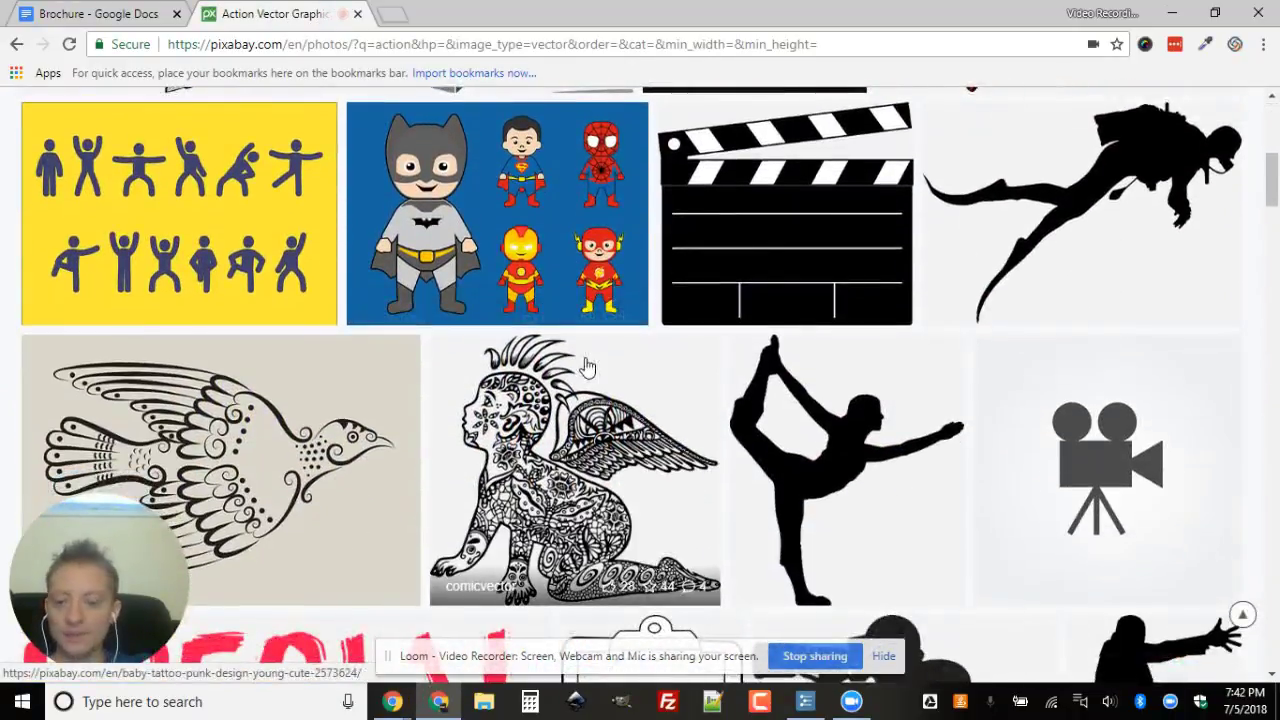
scroll(587, 367, down, 7)
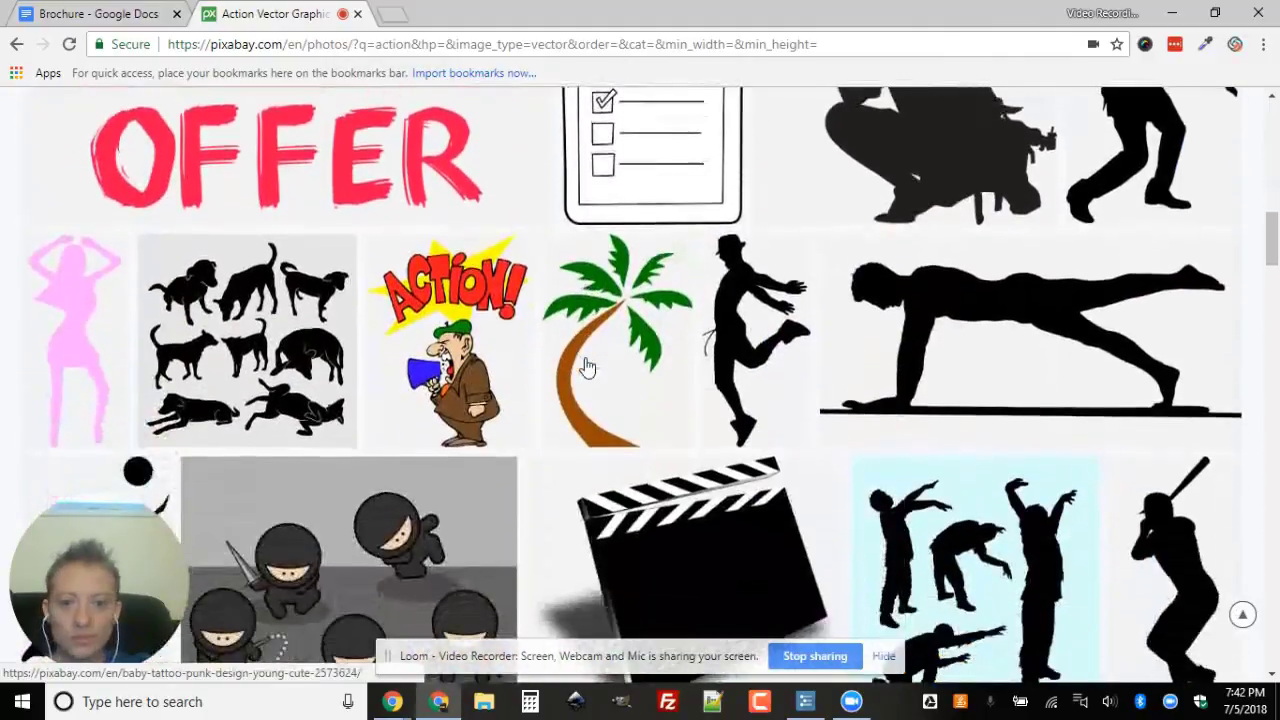
scroll(587, 367, down, 3)
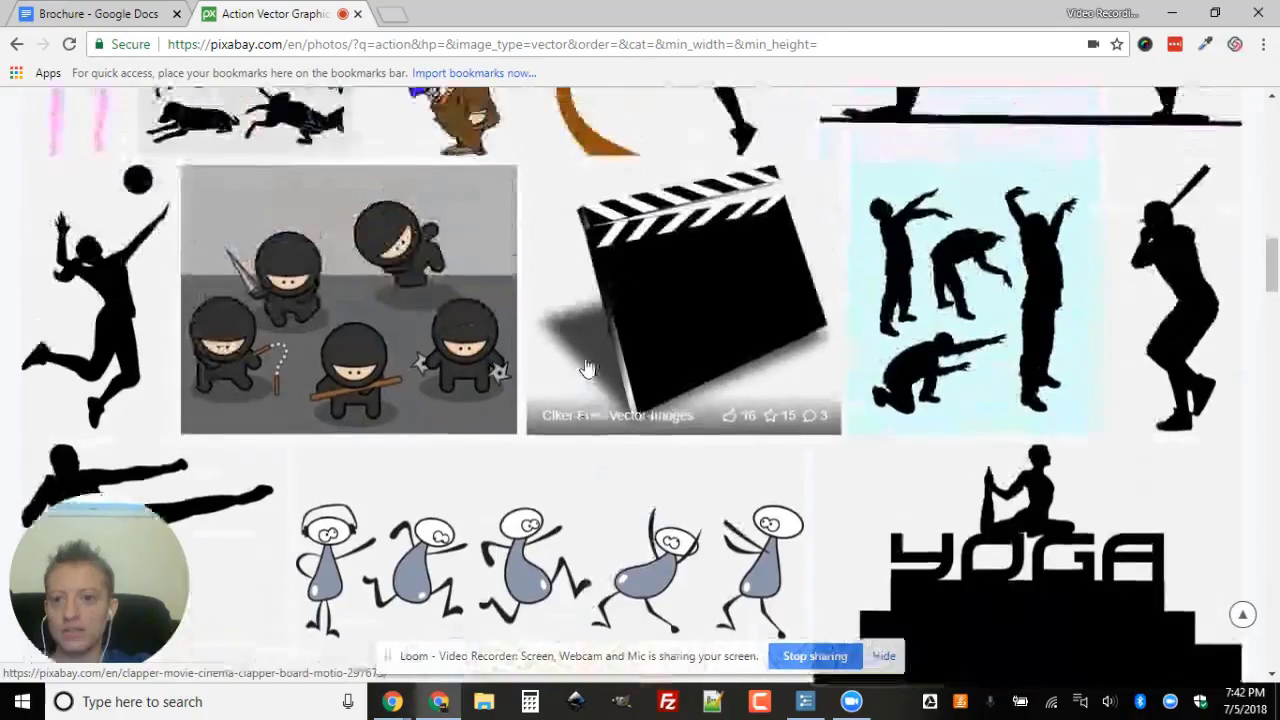
click(366, 343)
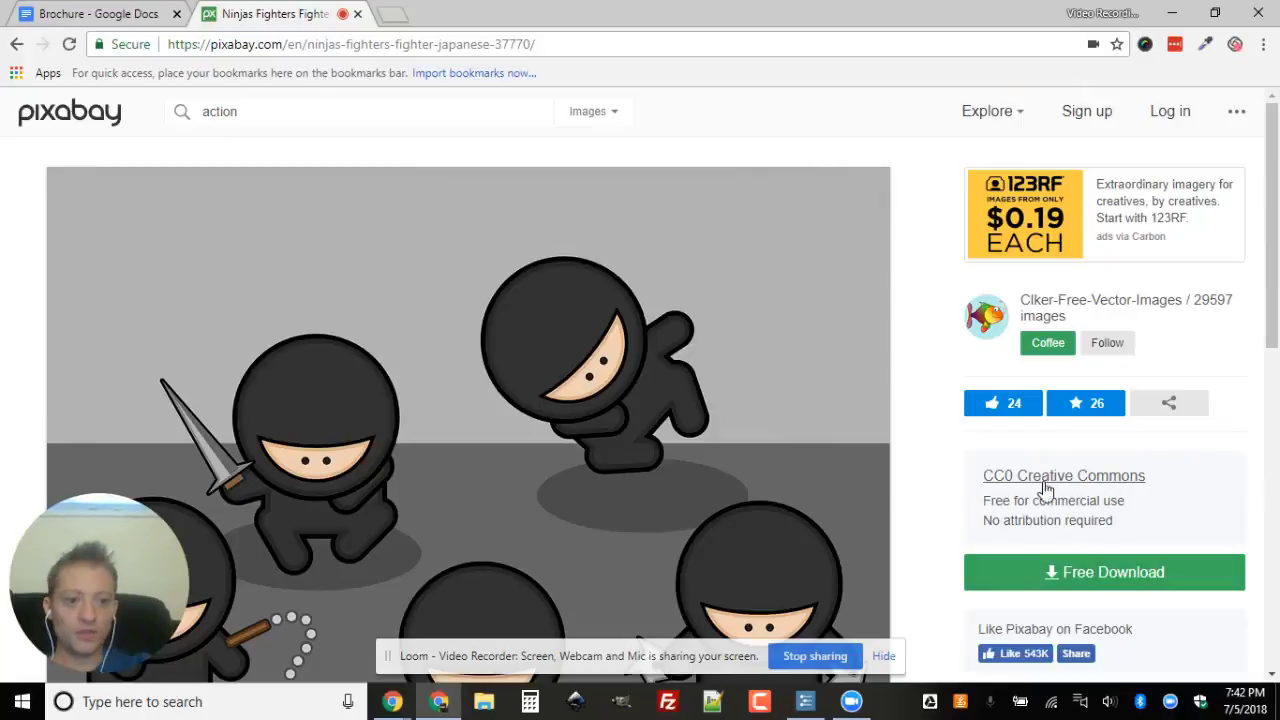
click(1088, 584)
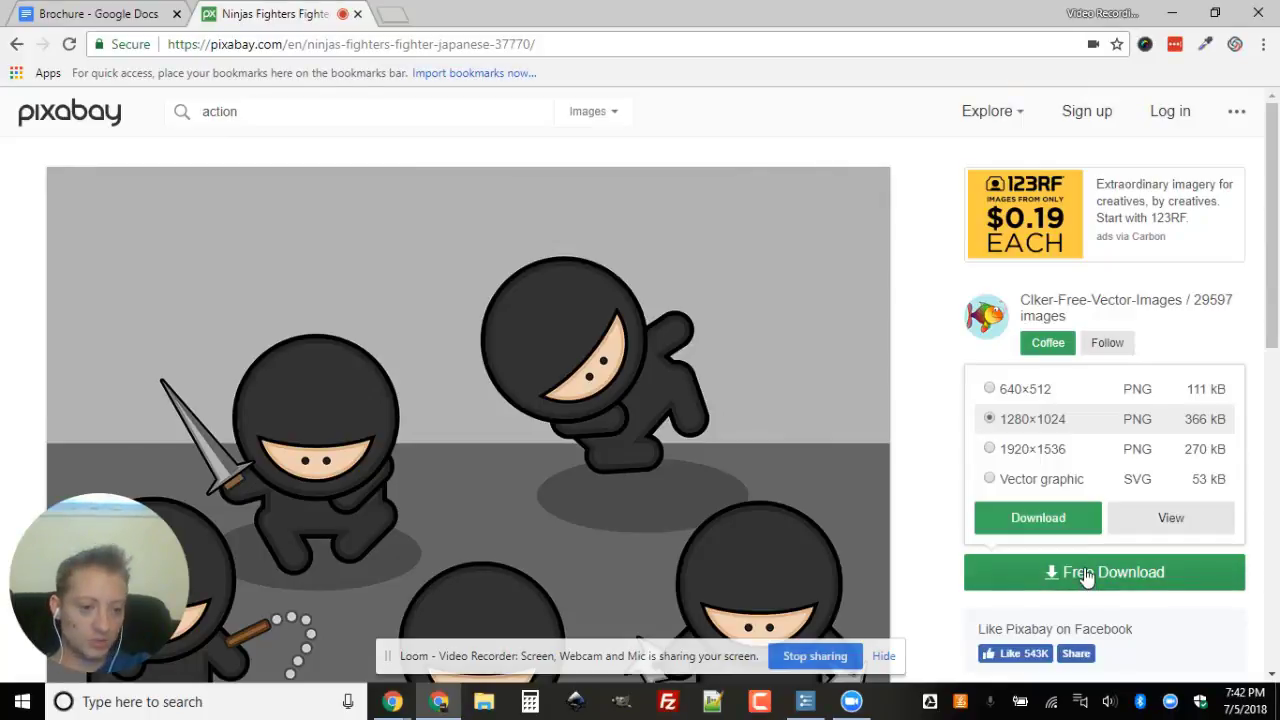
click(990, 389)
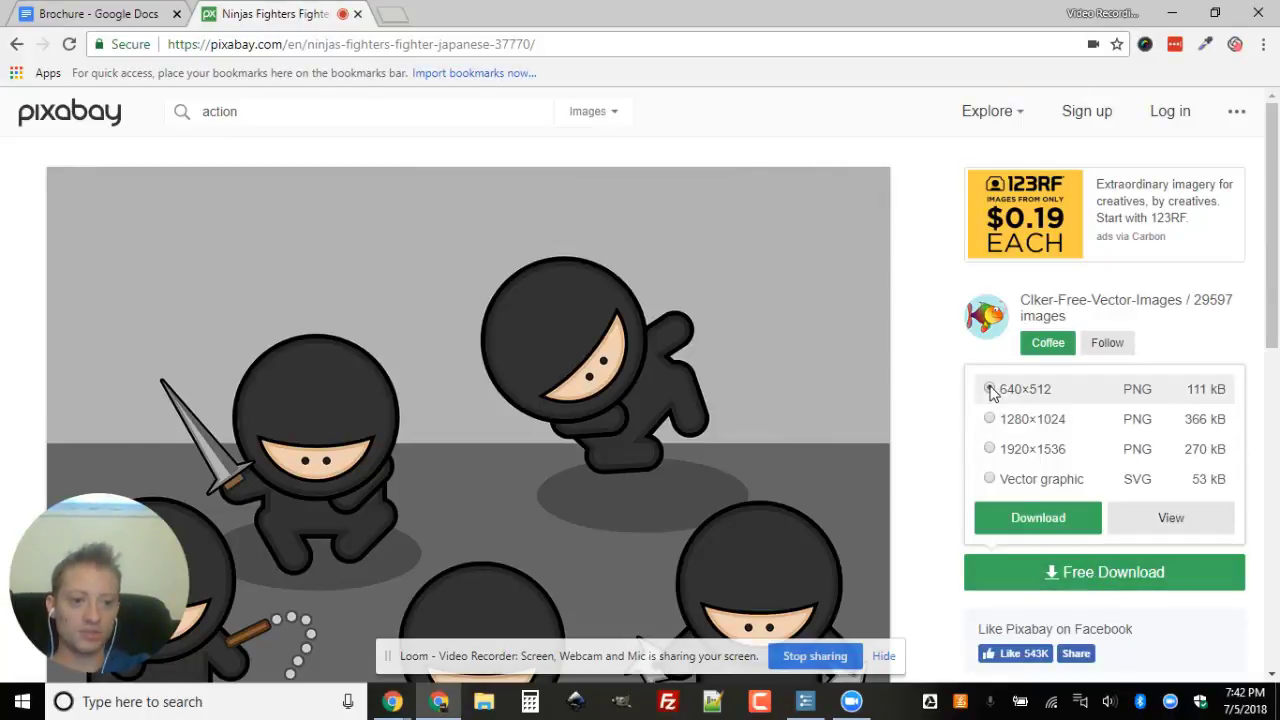
click(1038, 518)
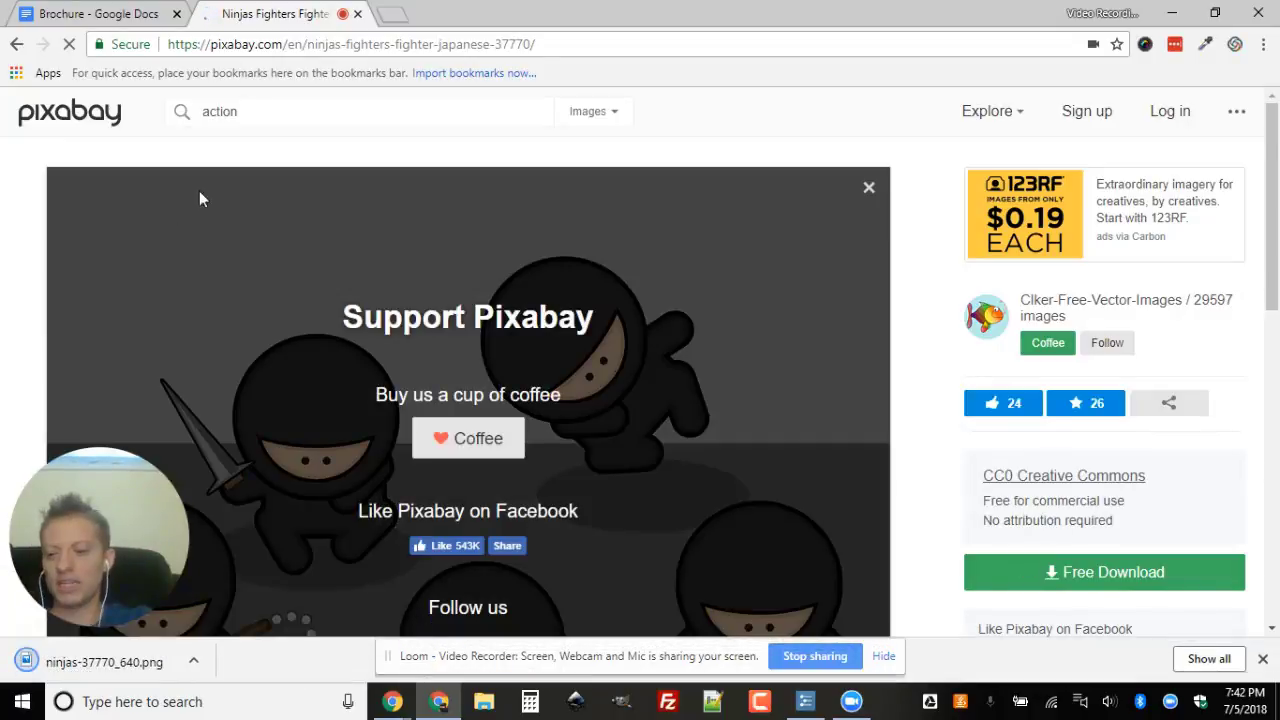
- Switch back to the brochure and replace the cover's logo graphic with the downloaded file ninjas-37770_640.png
click(118, 13)
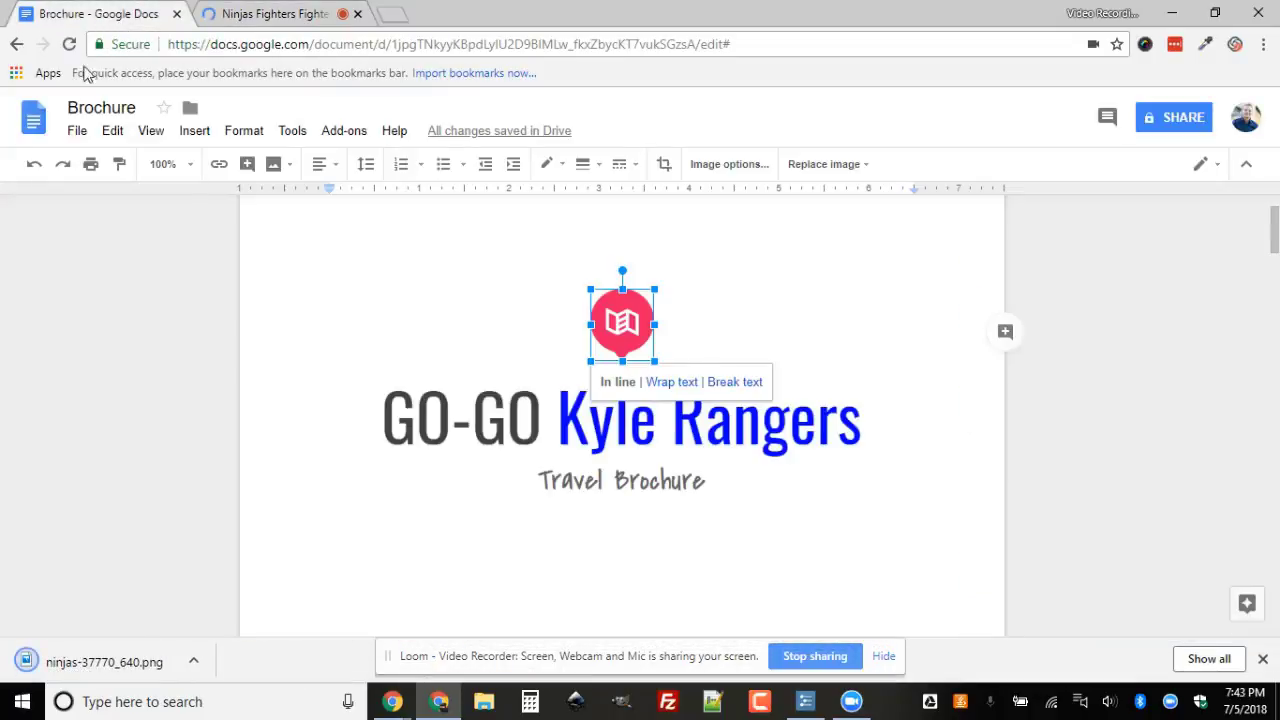
click(824, 166)
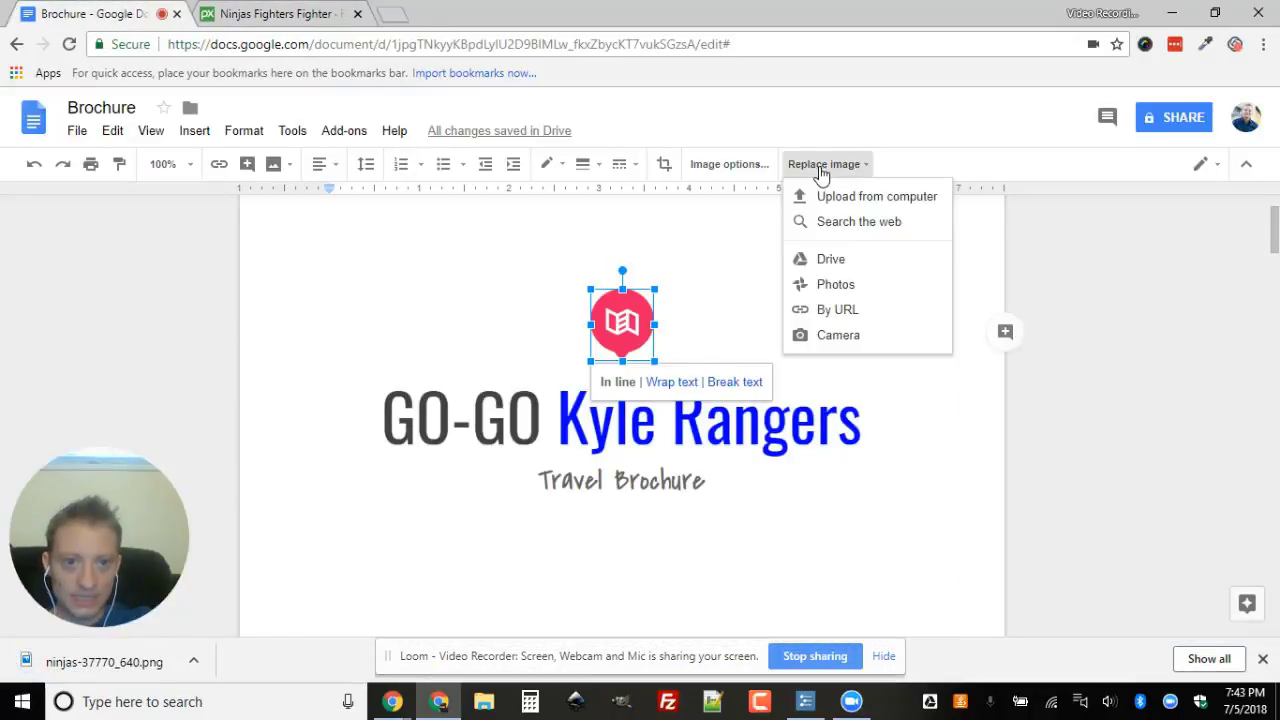
click(828, 198)
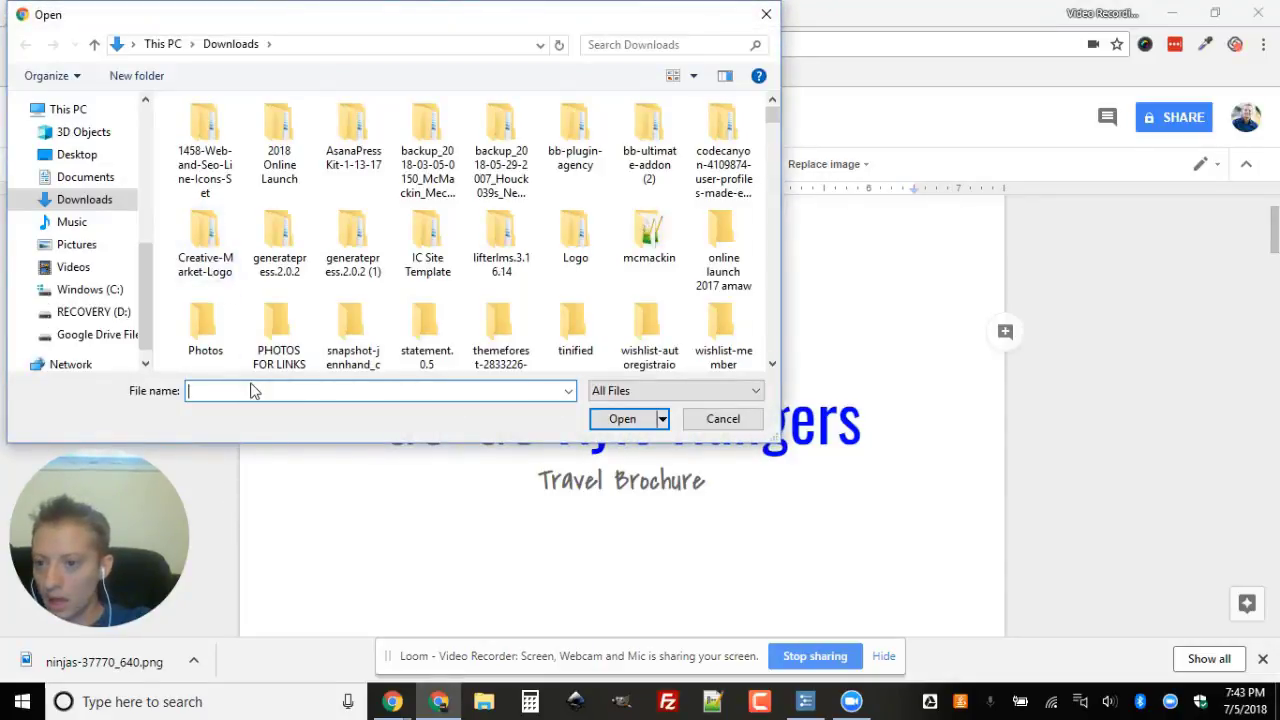
text(ni)
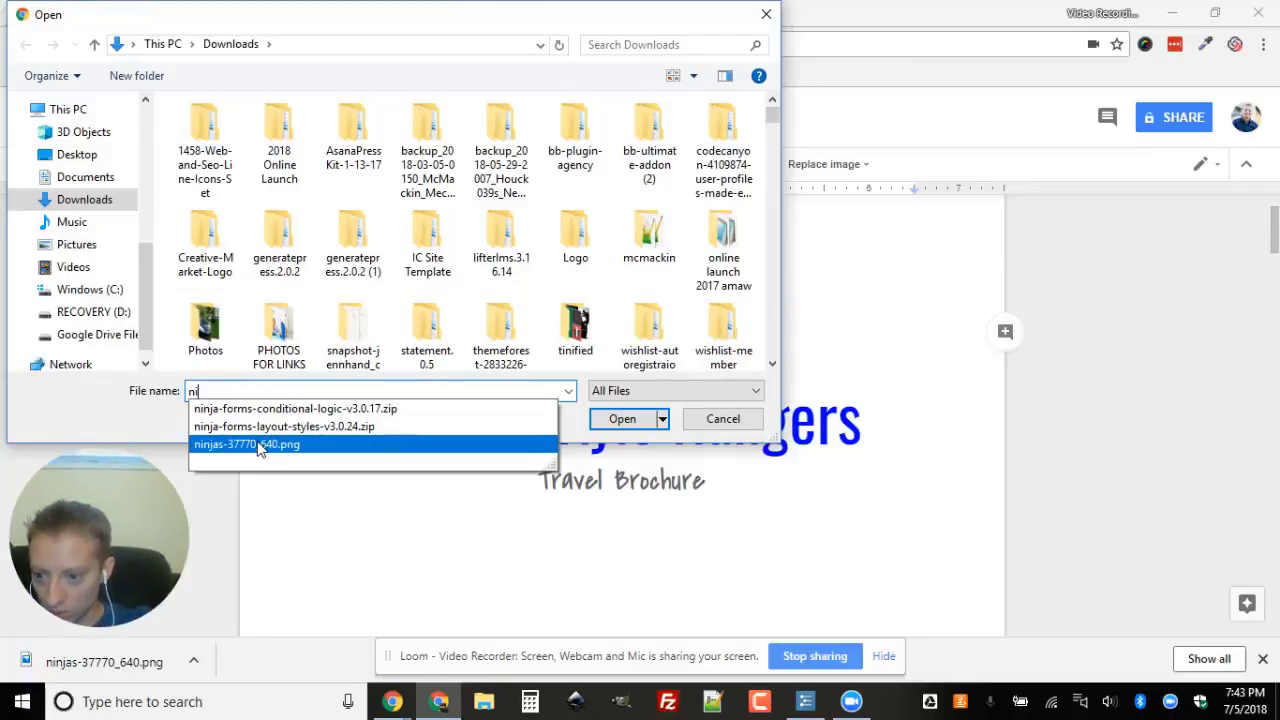
click(290, 446)
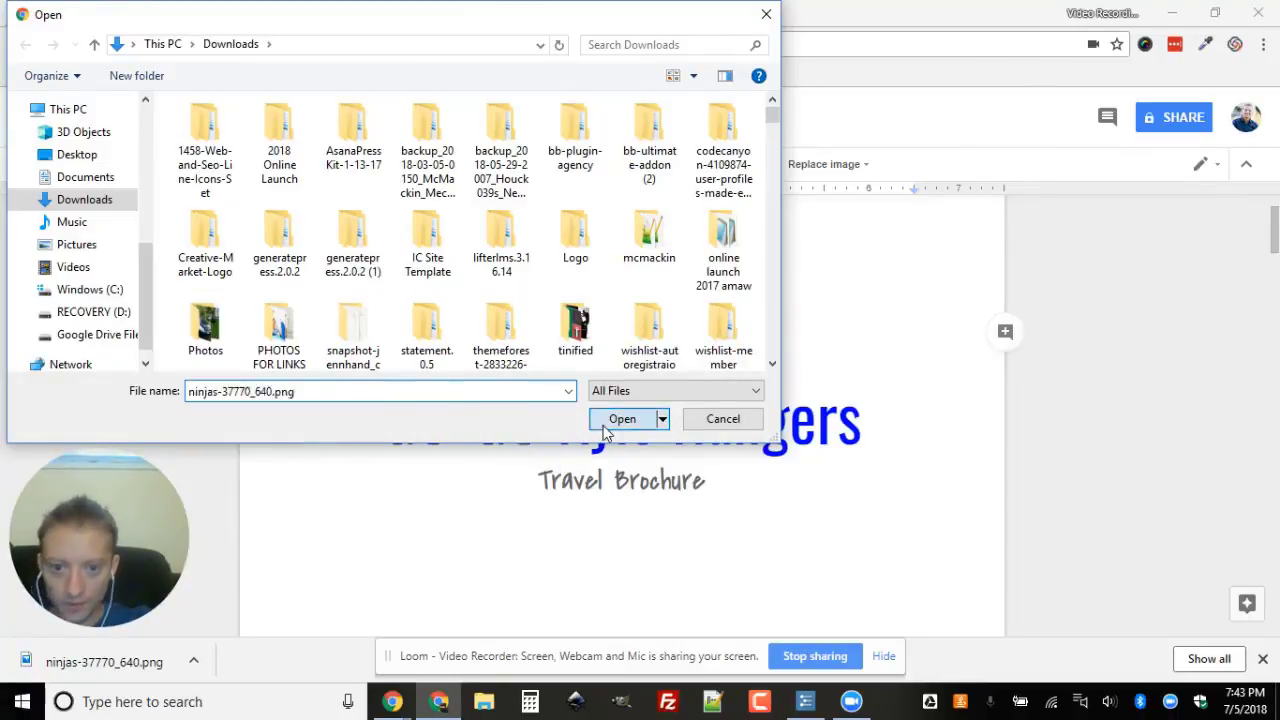
click(620, 419)
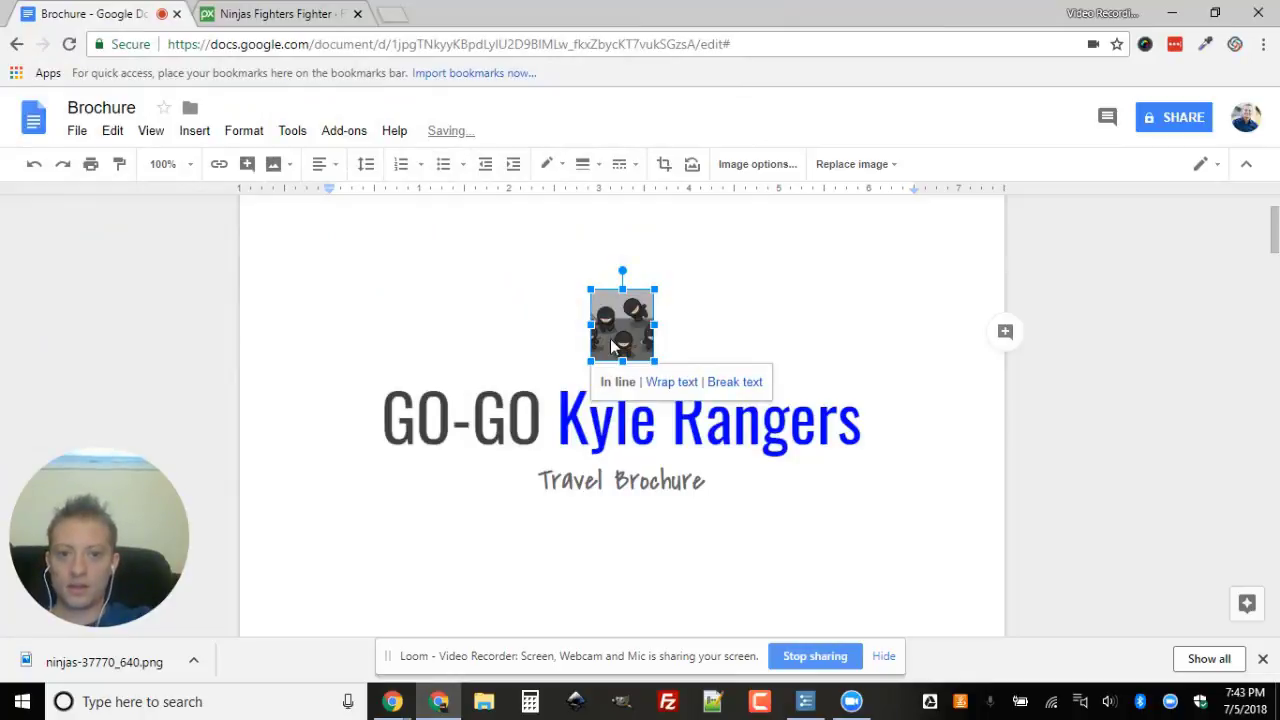
- Reset the ninja image on the cover to its original proportions and enlarge it to about twice its width
click(692, 166)
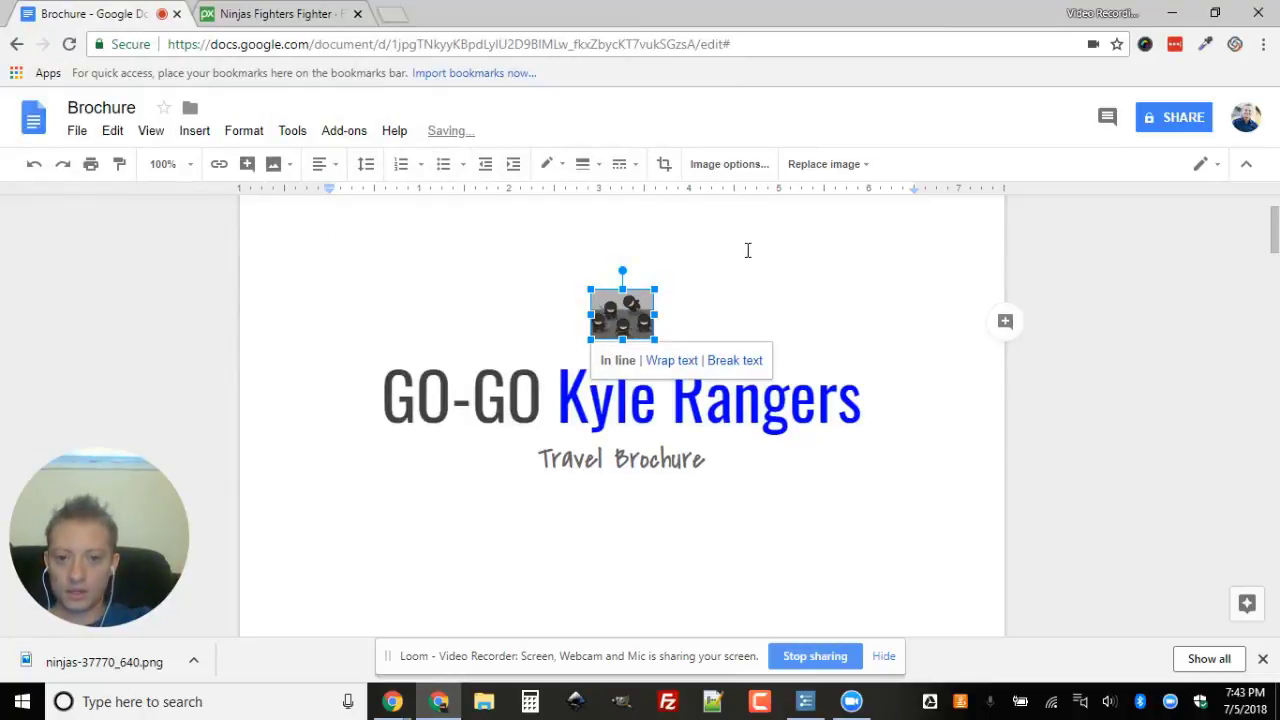
click(809, 281)
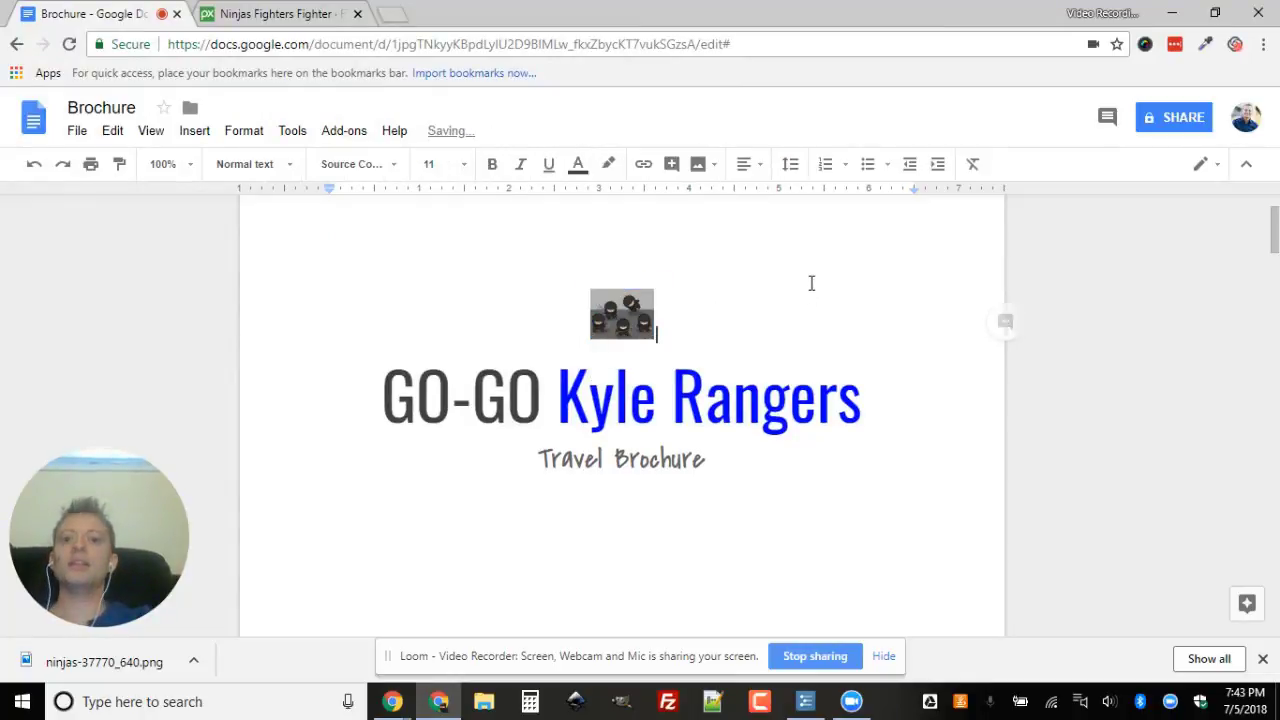
click(606, 326)
drag(654, 339, 698, 403)
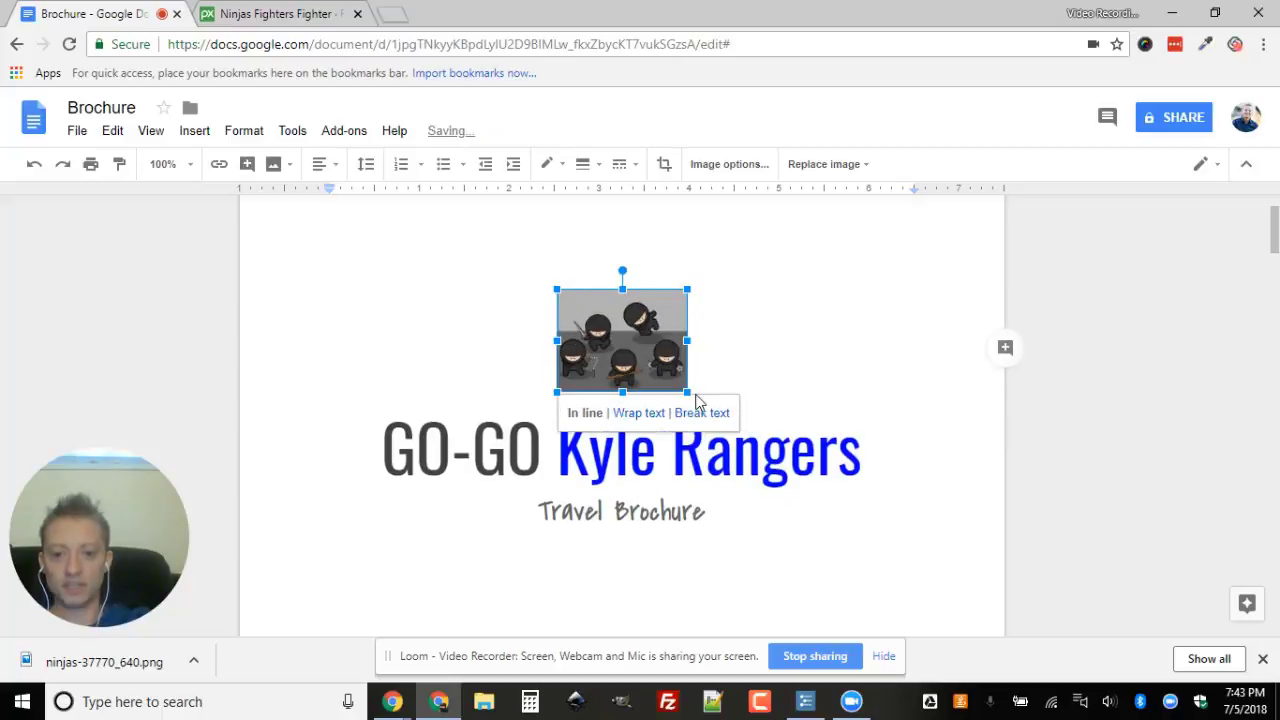
click(790, 329)
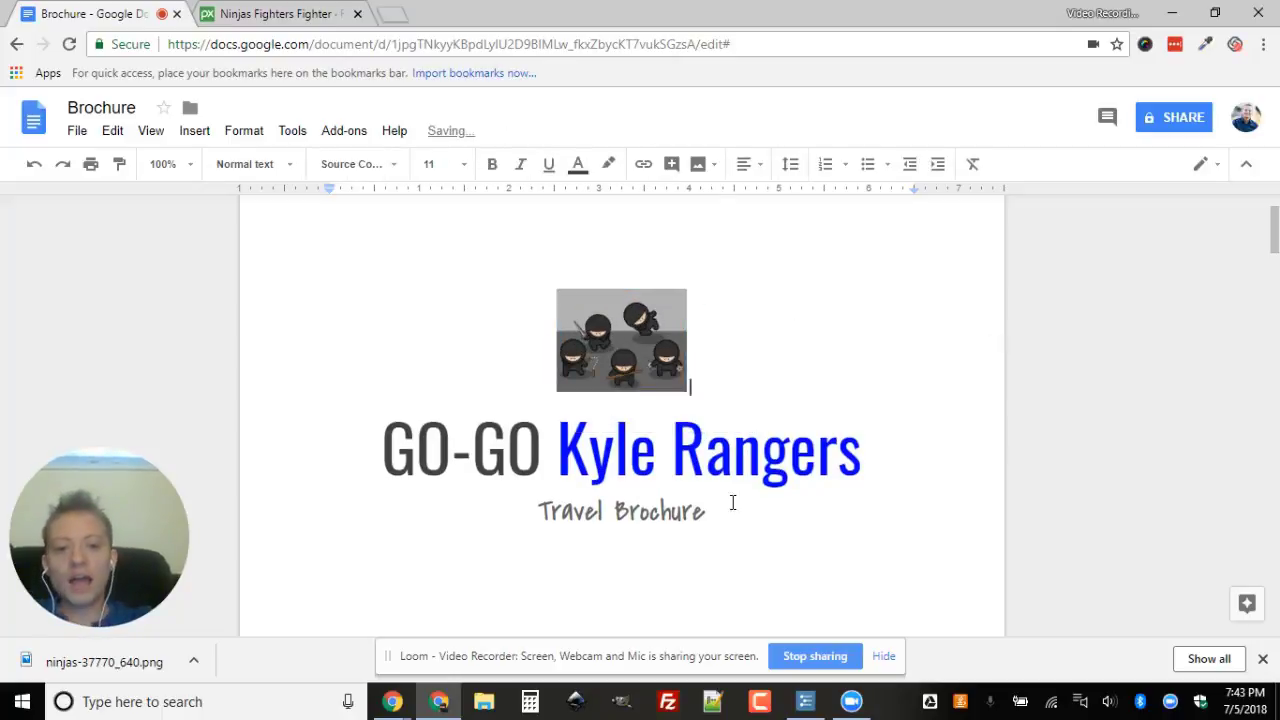
- Replace the word Travel in the cover subtitle with "Ninja"
double_click(570, 511)
text(Ninja)
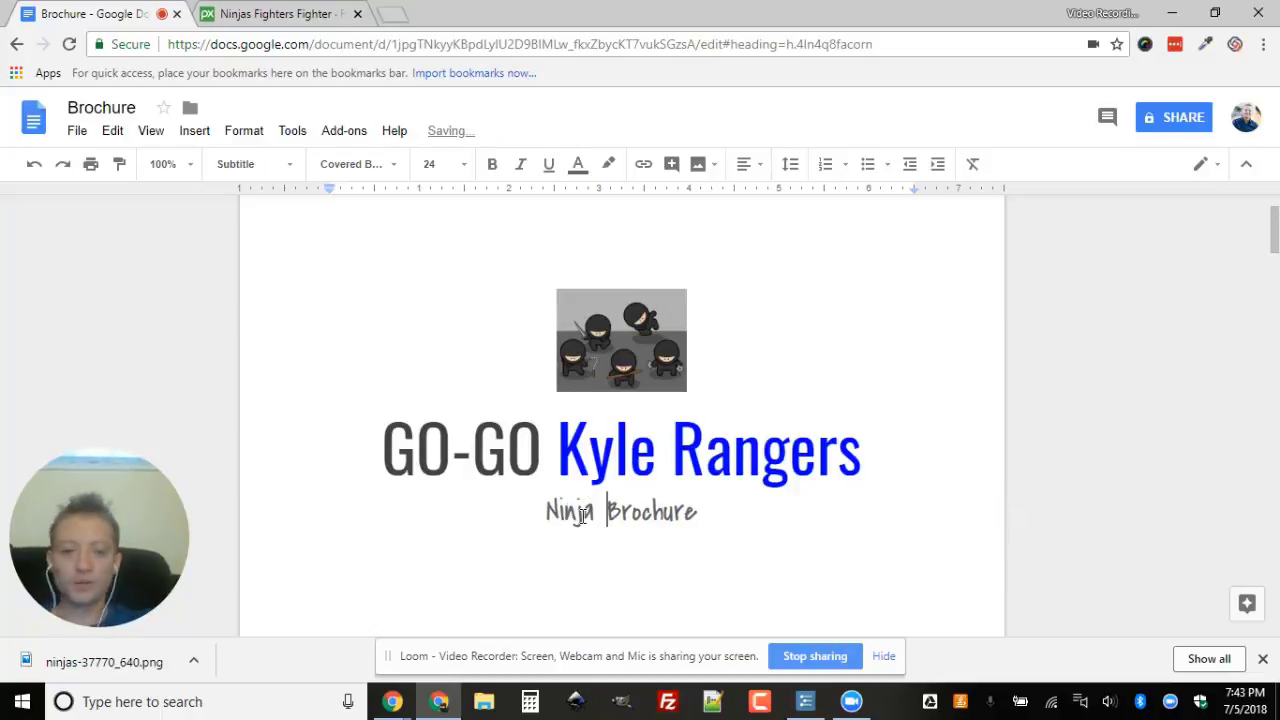
- Give the horizontal line in the page 2 header a red border
scroll(582, 516, down, 6)
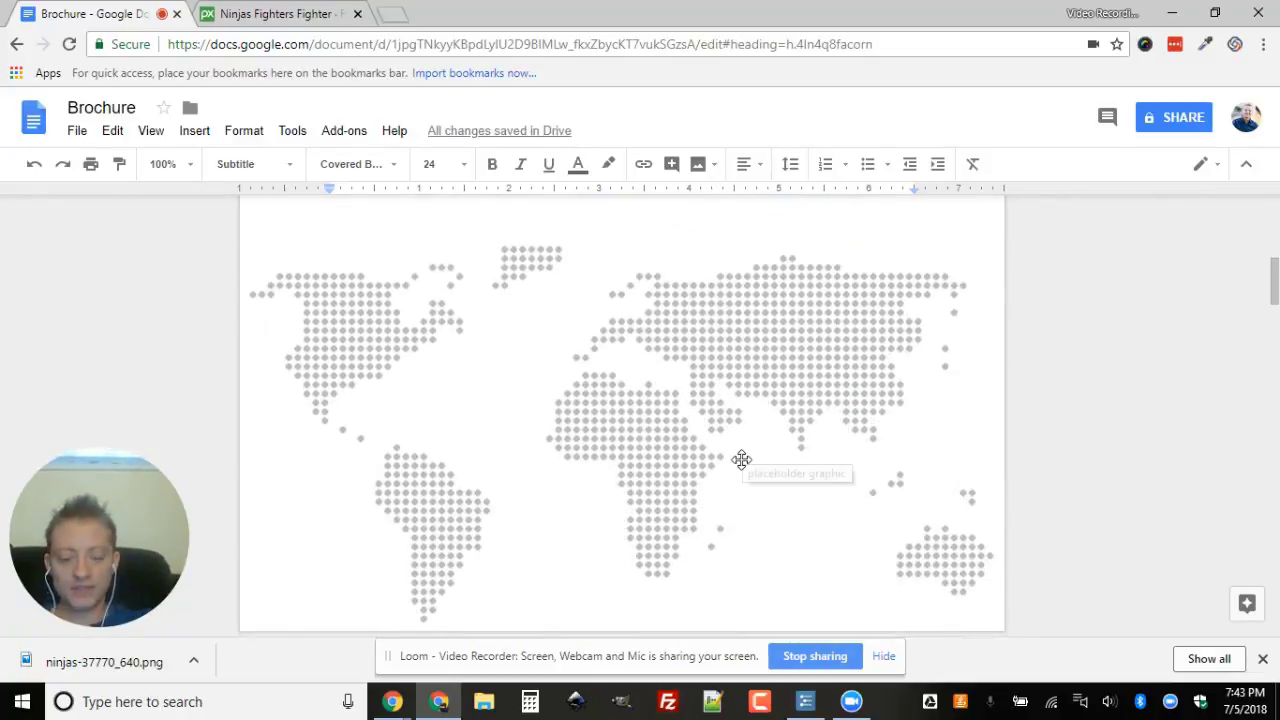
scroll(741, 459, down, 6)
scroll(741, 459, up, 3)
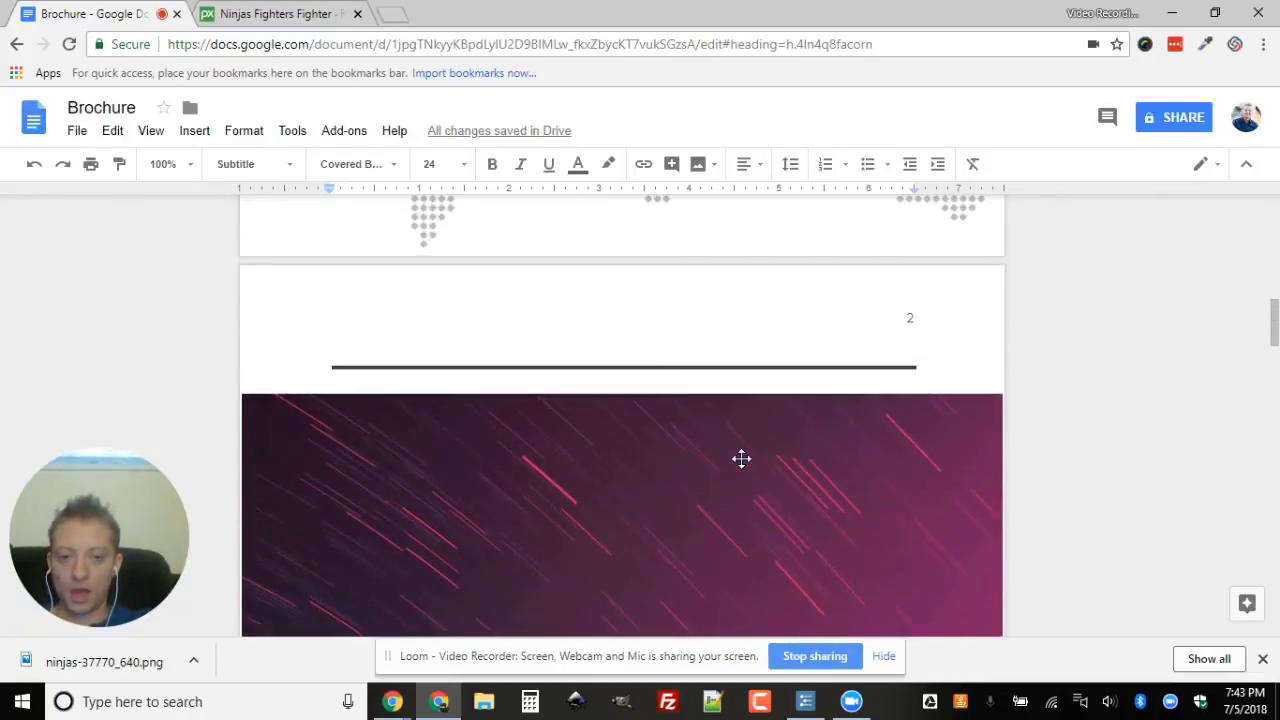
click(670, 368)
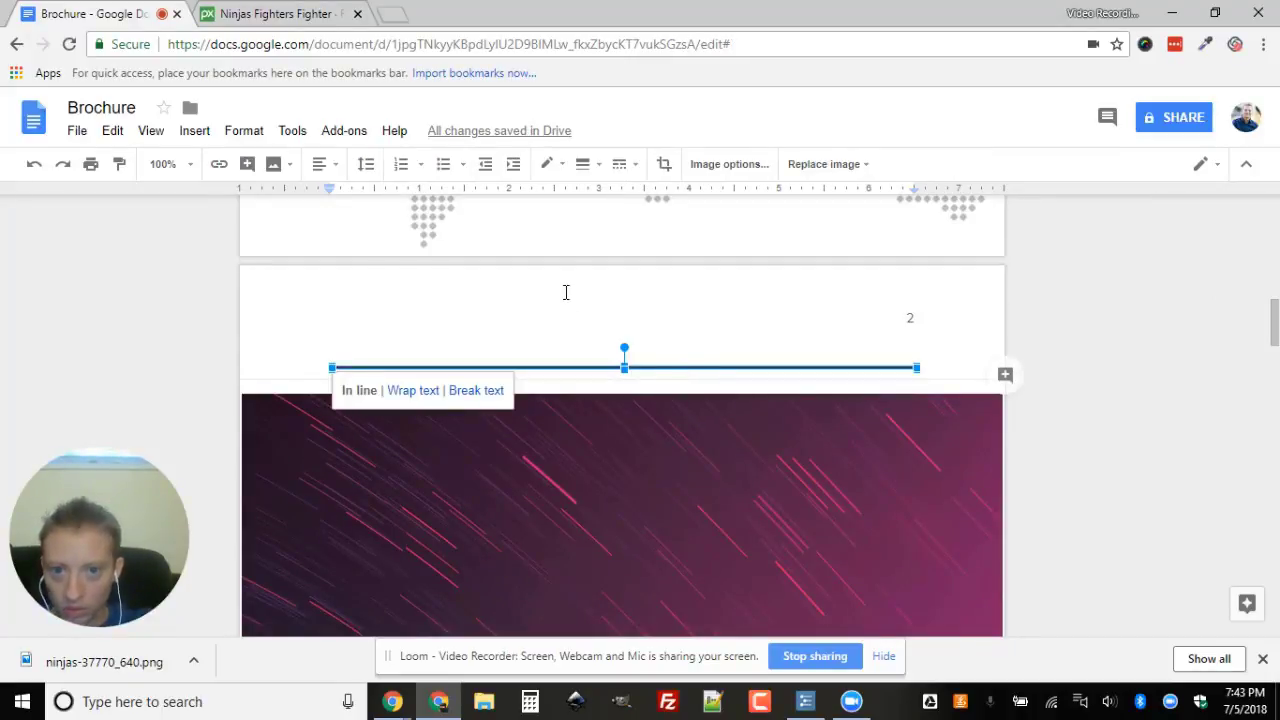
click(549, 168)
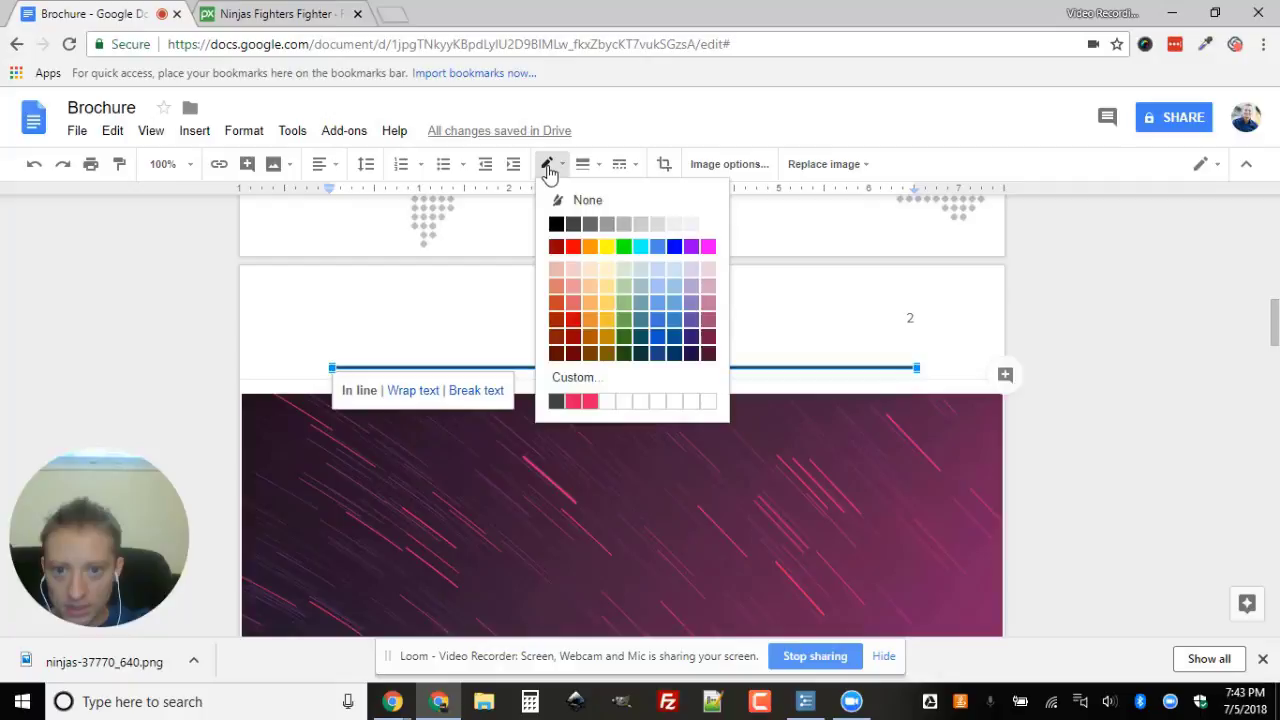
click(576, 319)
click(783, 328)
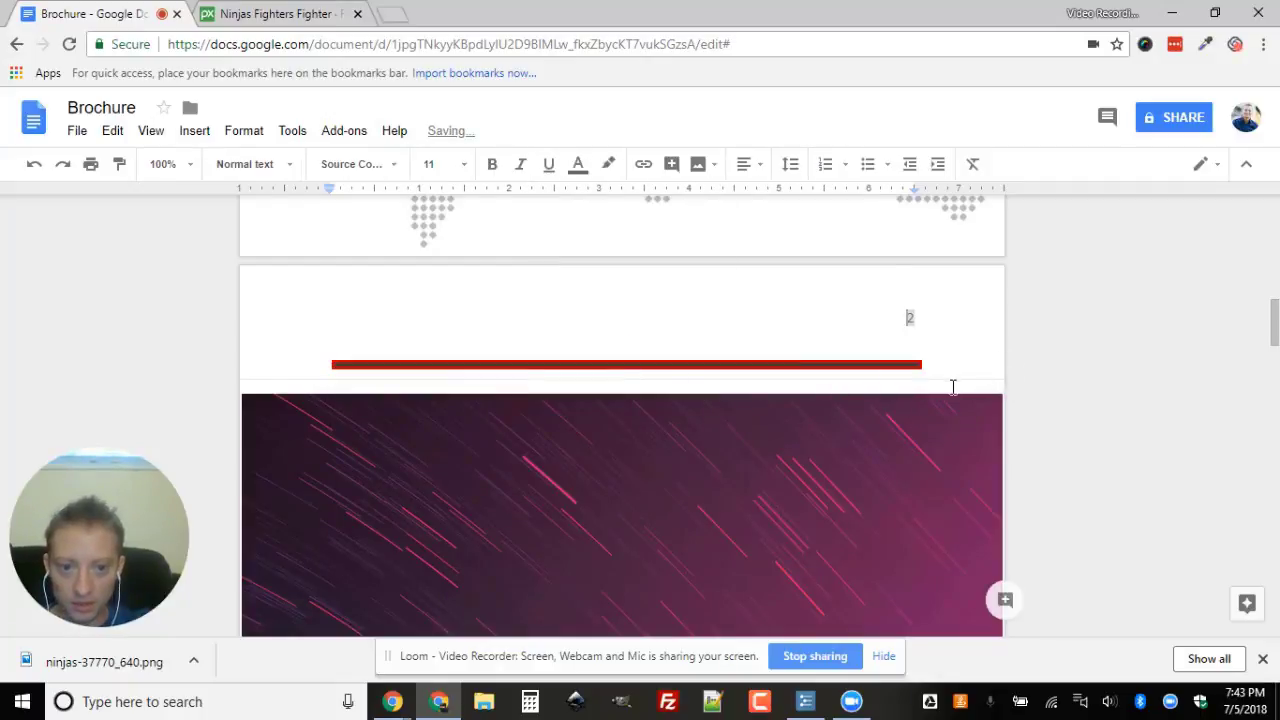
- Check the border weight and dash style options for the page 2 header line
click(815, 367)
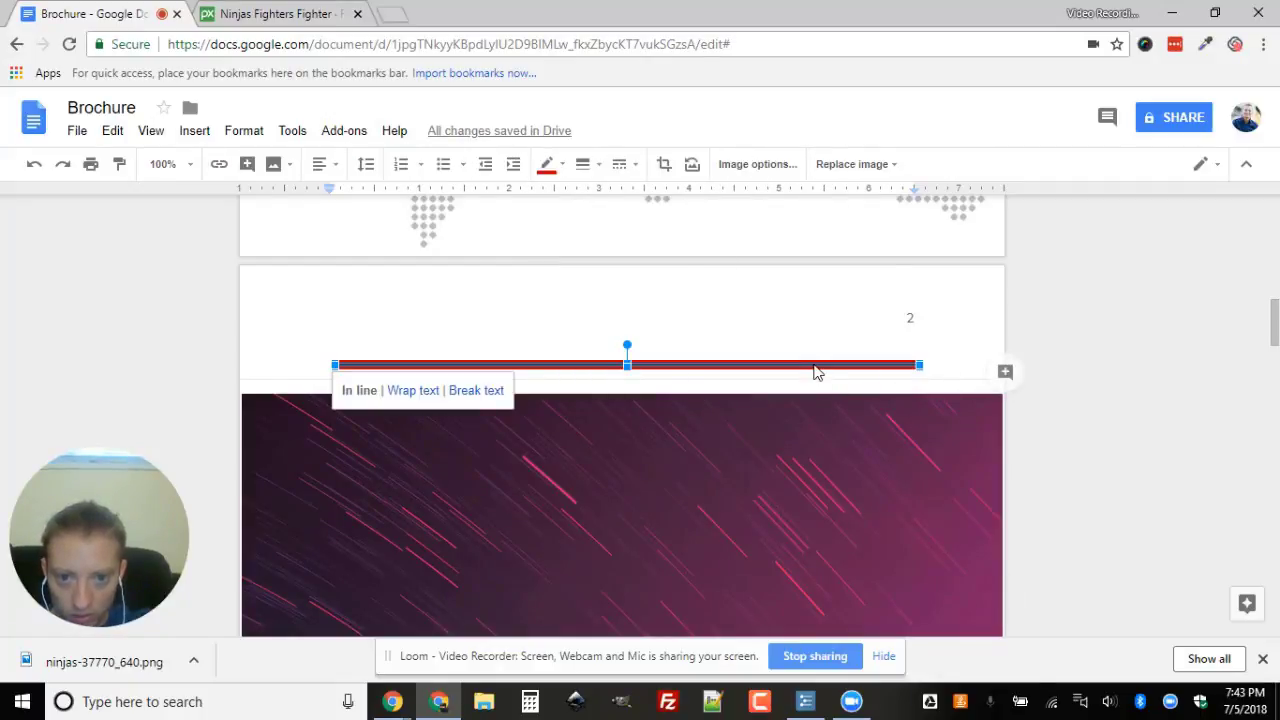
click(597, 172)
click(621, 172)
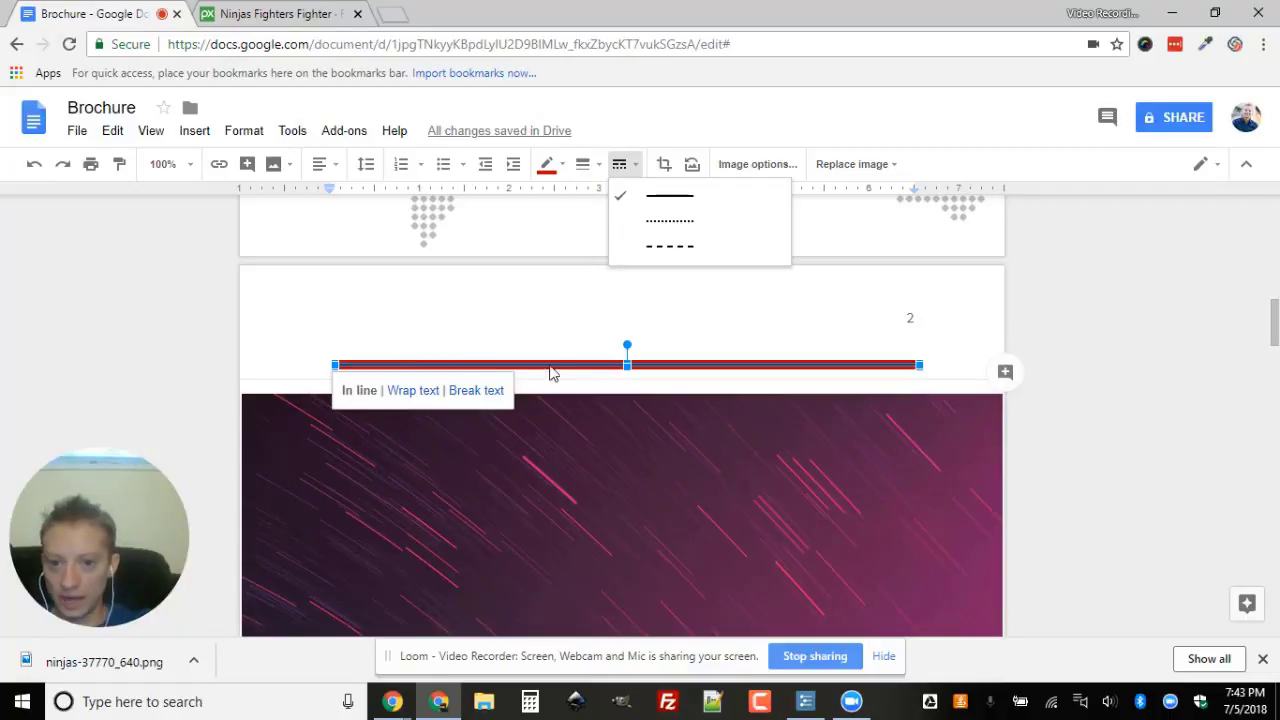
click(573, 281)
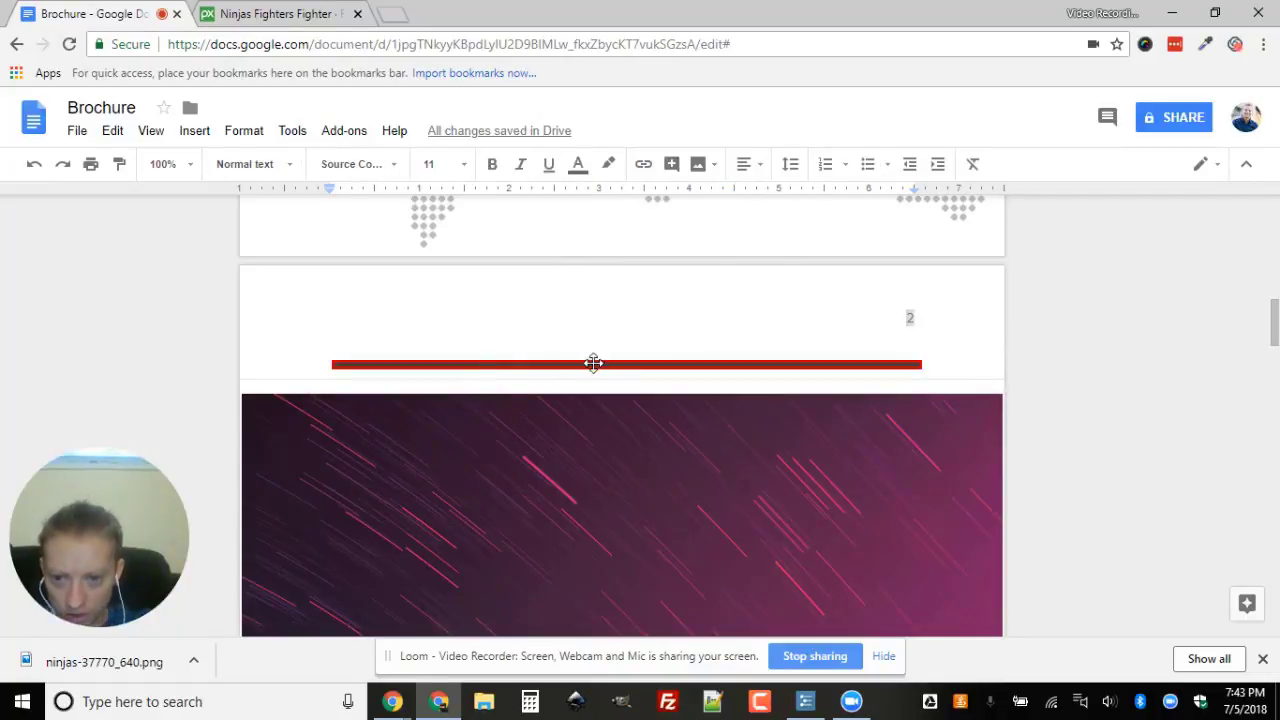
- Remove the red border from the page 2 header line
click(591, 363)
click(560, 168)
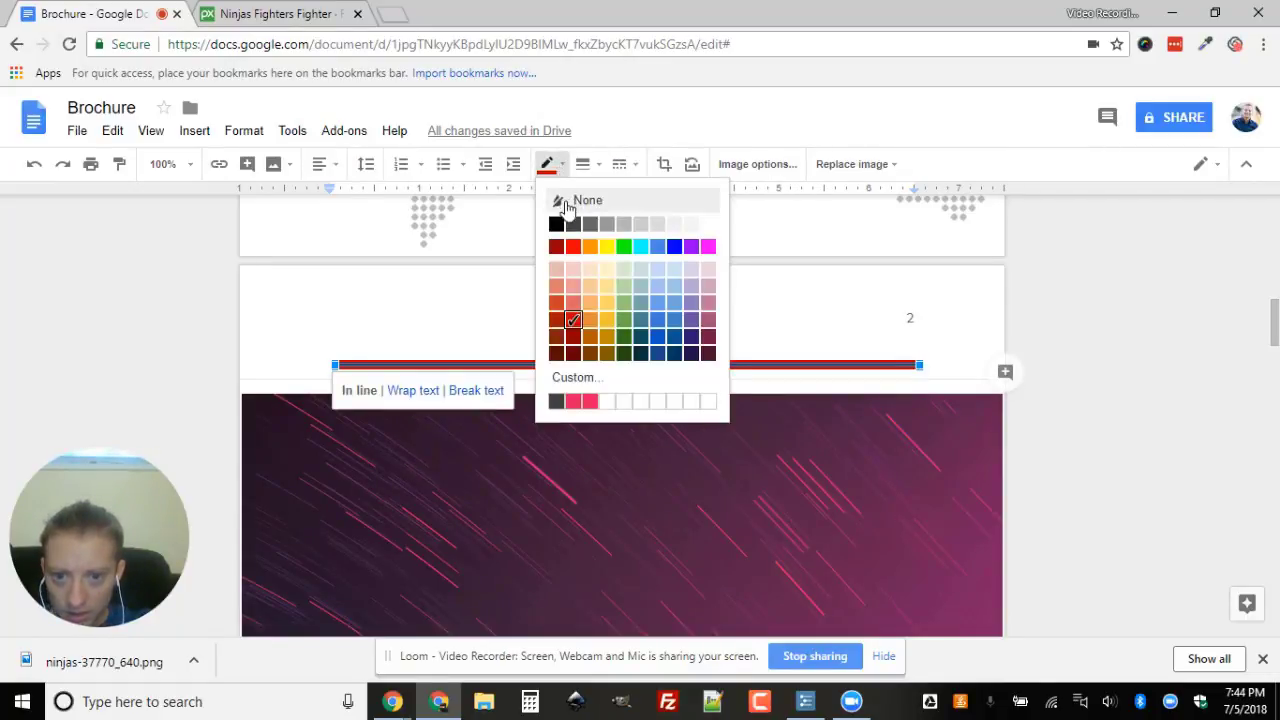
click(558, 199)
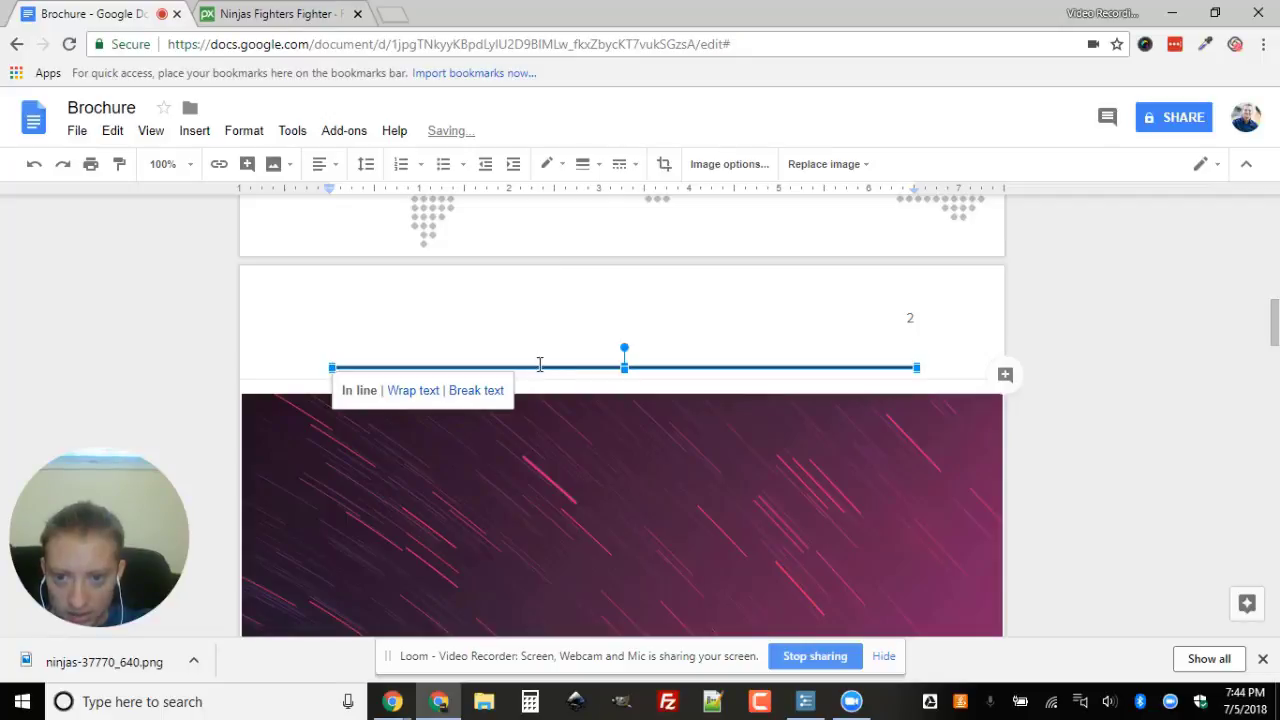
- Stretch the header line vertically into a thick bar and check its crop and image replacement options
drag(624, 368, 629, 406)
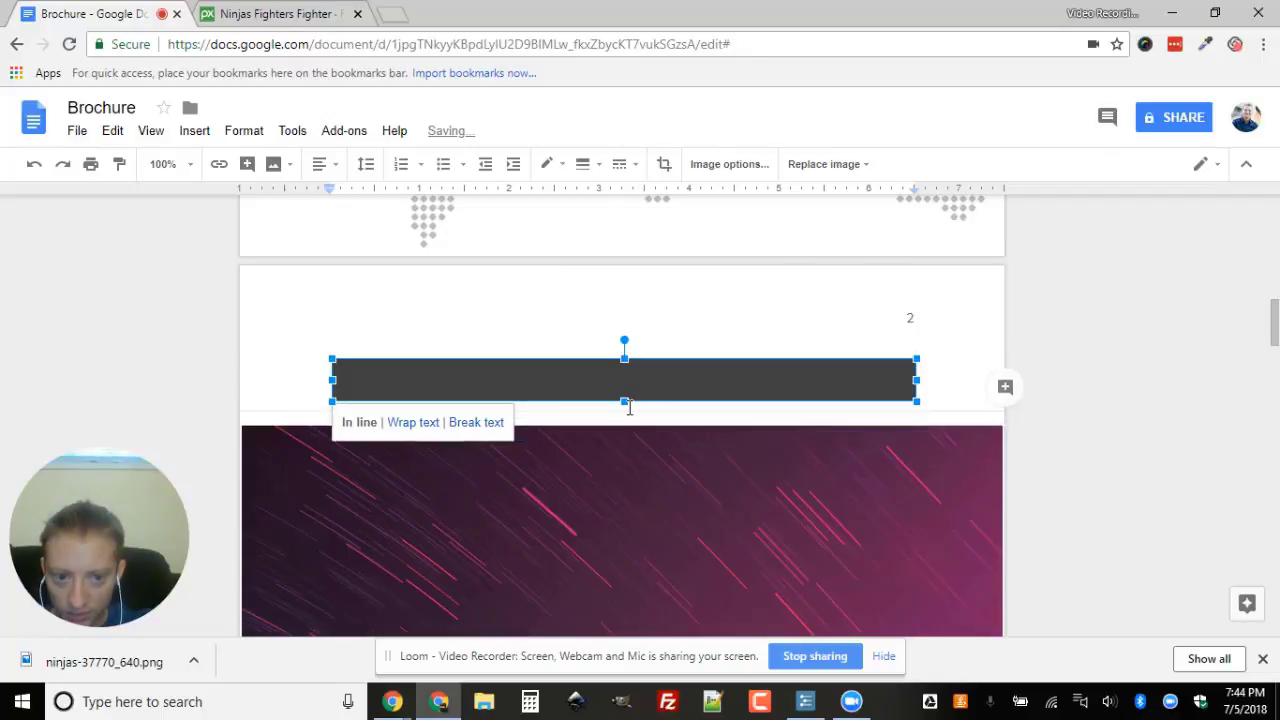
double_click(514, 371)
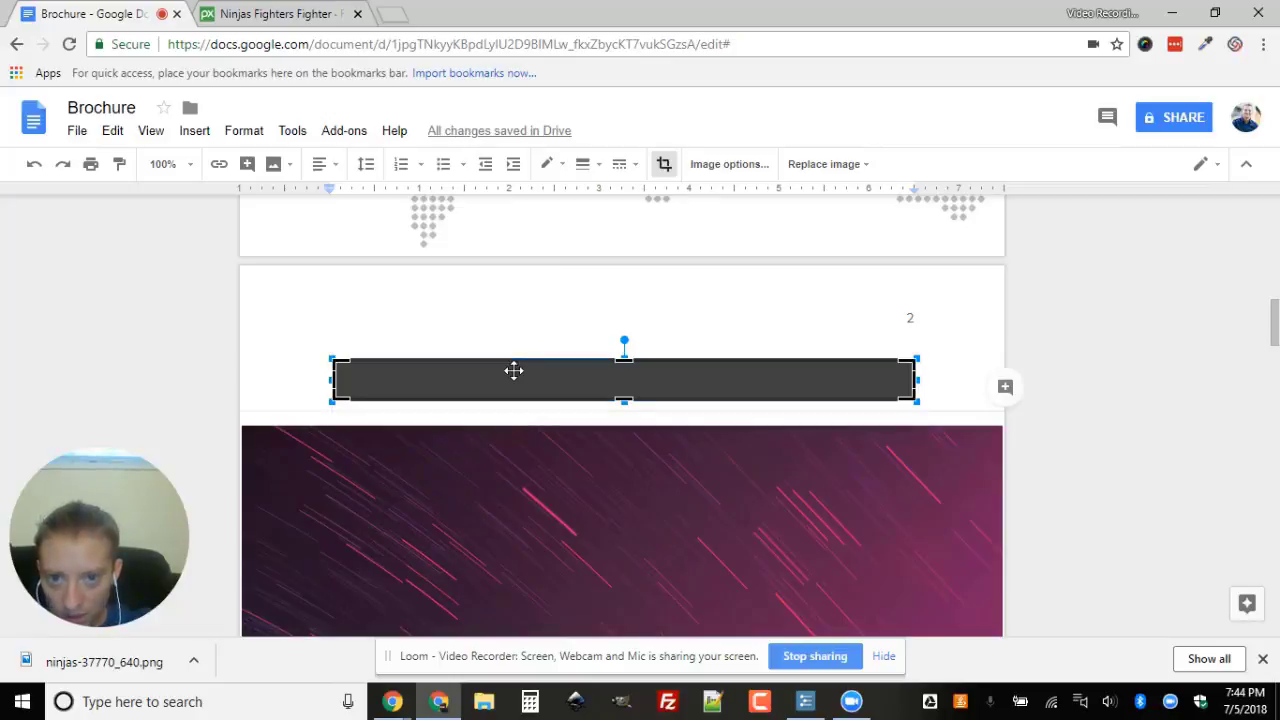
click(825, 165)
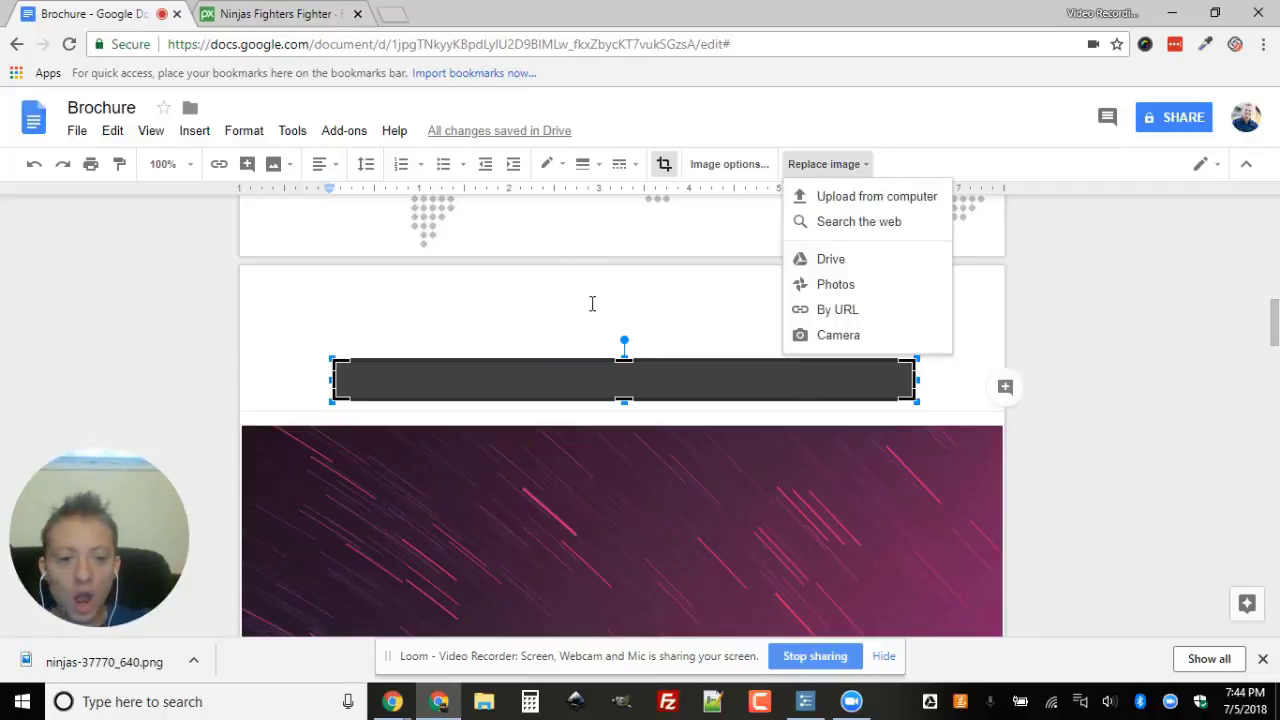
click(667, 276)
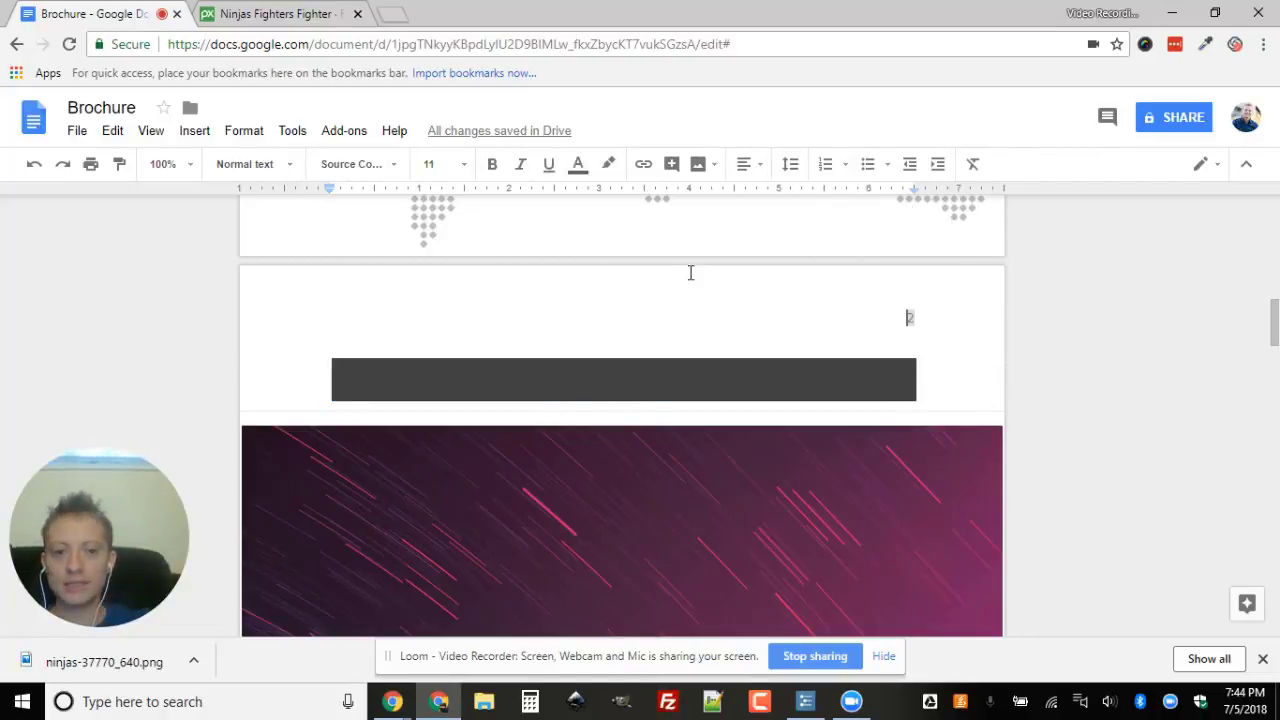
- Reduce the header bar's height to roughly half and undo the resizing of the line
click(586, 391)
drag(630, 402, 628, 378)
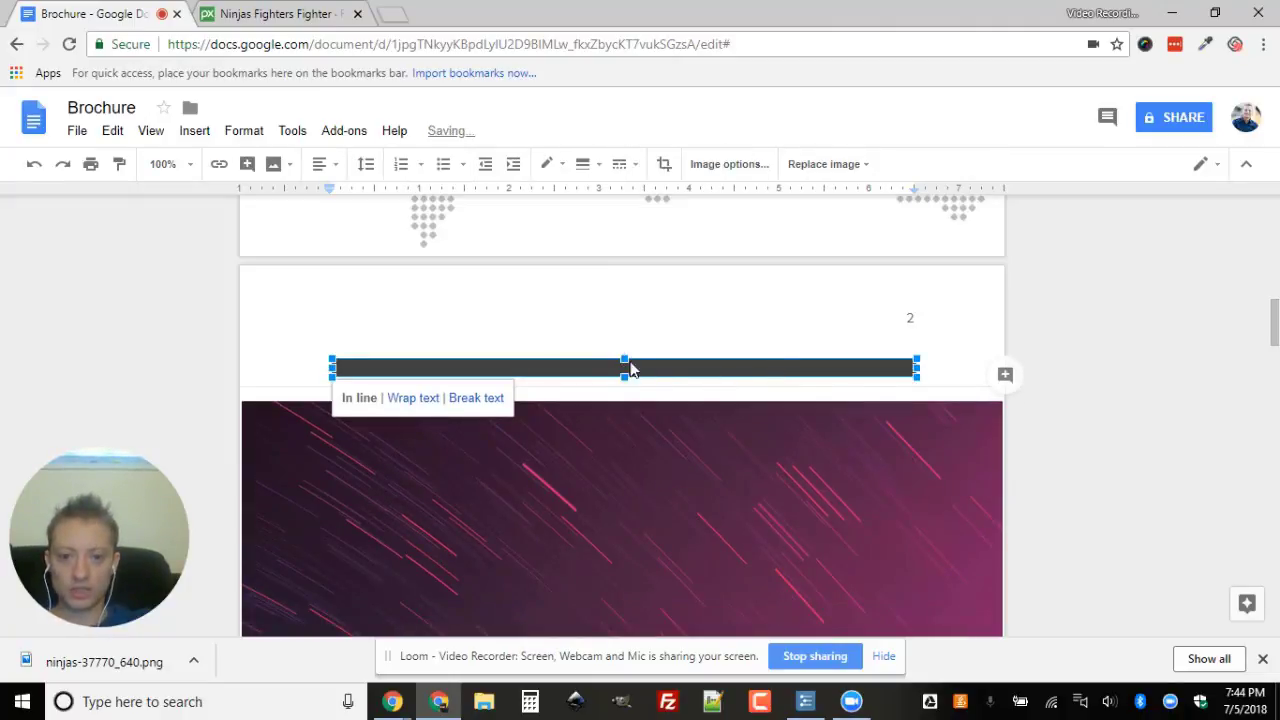
click(35, 164)
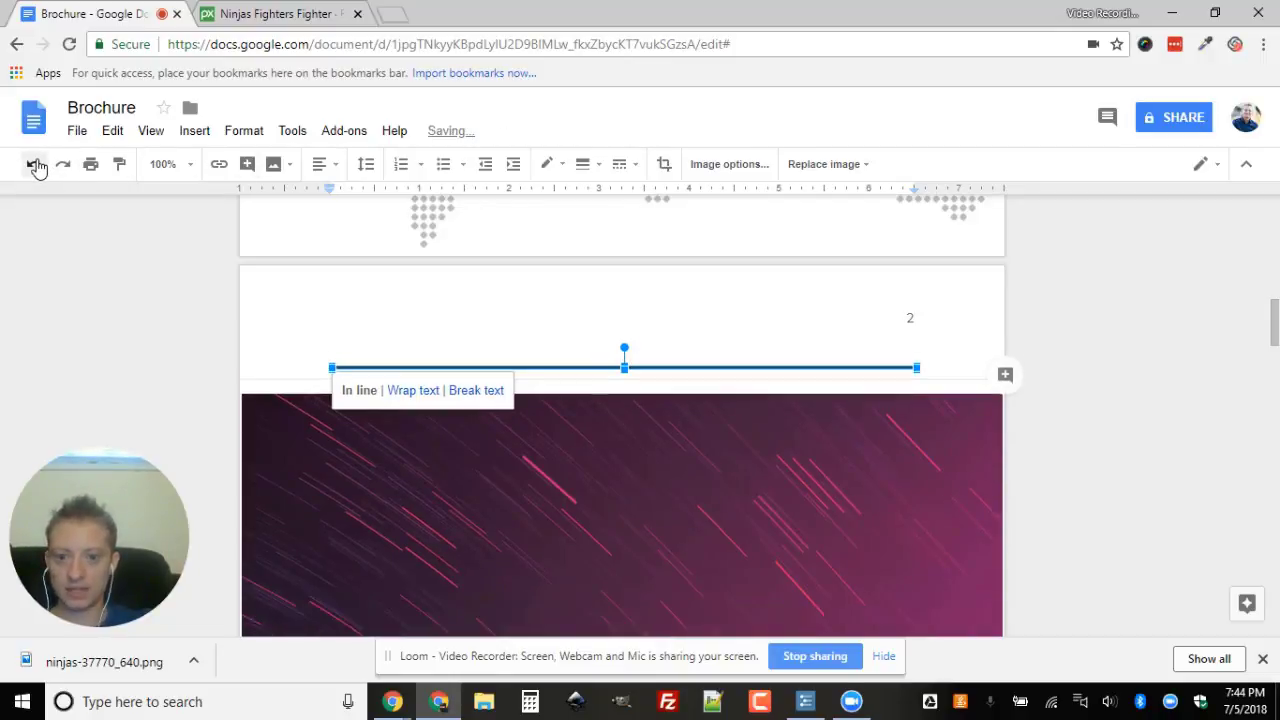
click(697, 323)
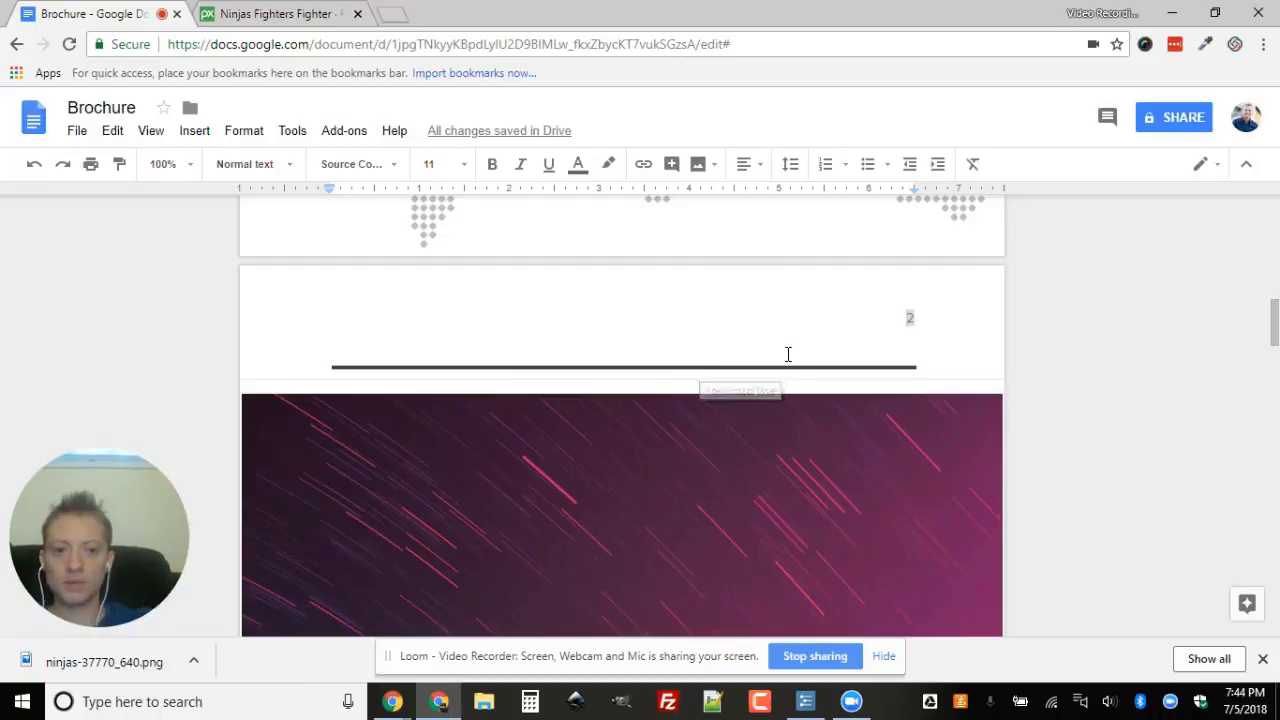
- Select the page number in the page 2 header and check the cover's different first page header/footer option
click(914, 318)
double_click(856, 321)
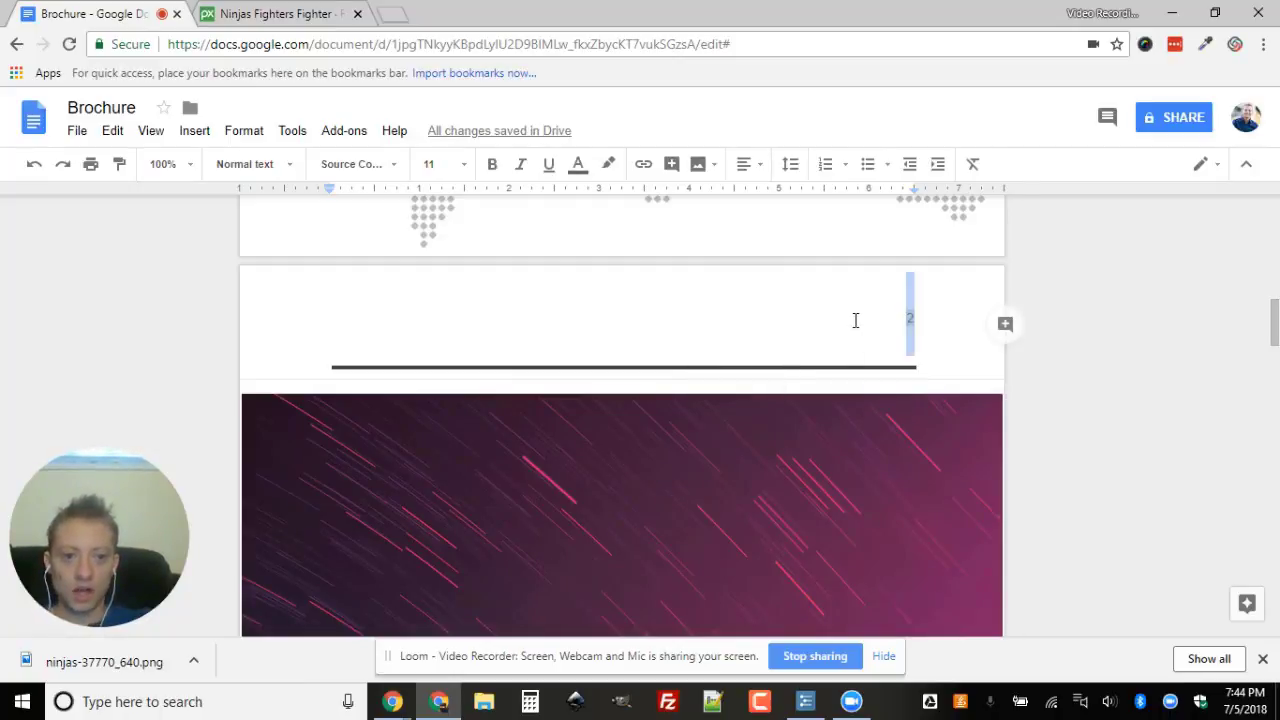
scroll(731, 342, up, 10)
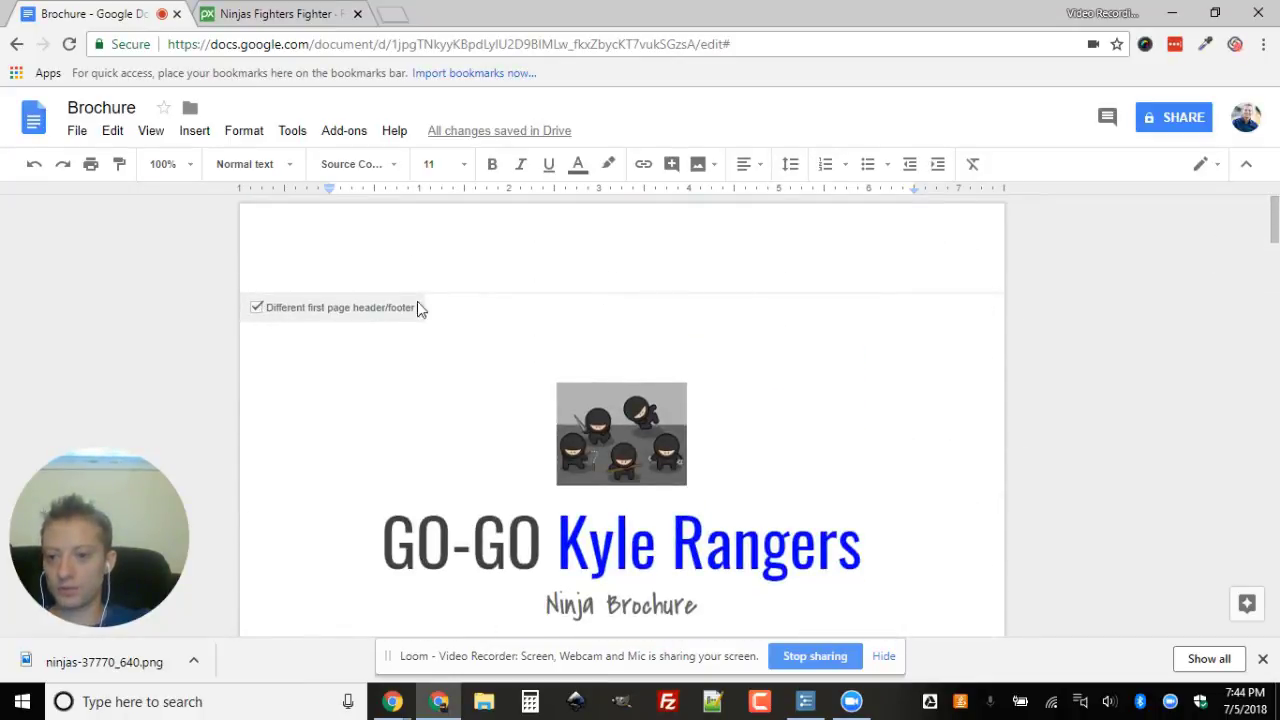
scroll(689, 295, down, 1)
scroll(689, 295, down, 10)
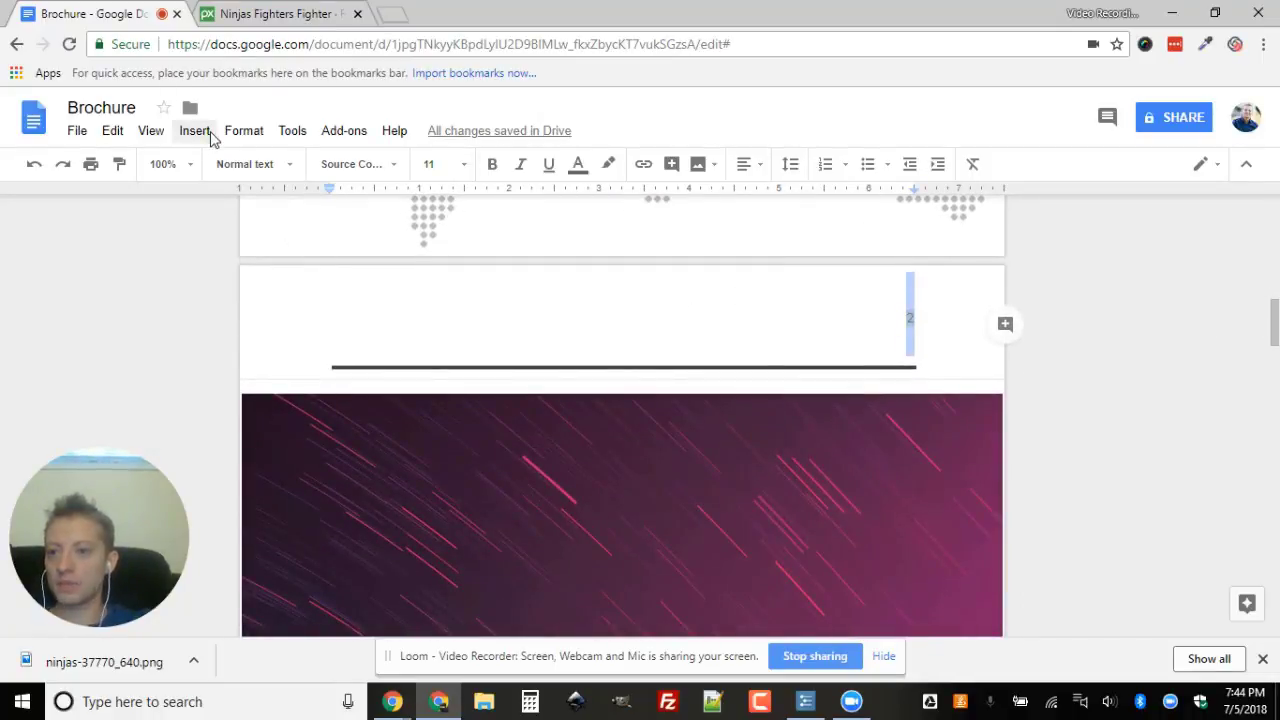
- Check which header, footer, page number and page count elements can be inserted
click(196, 132)
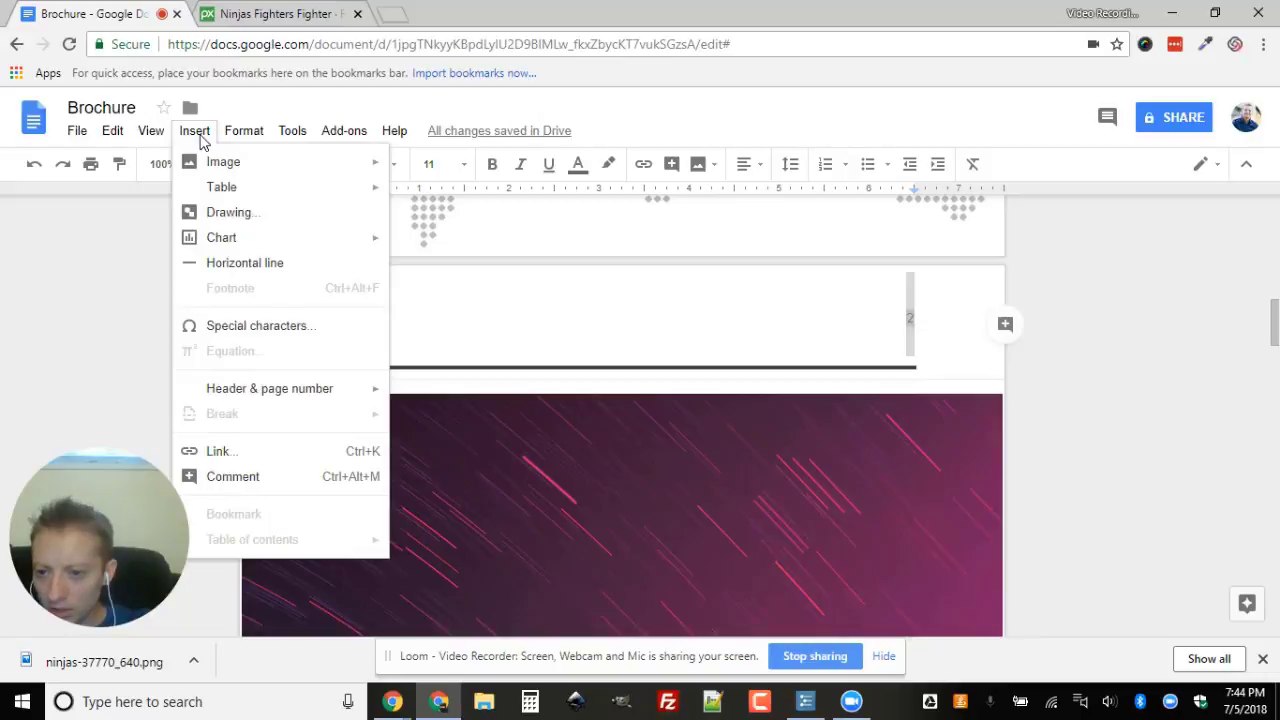
mouse_move(307, 398)
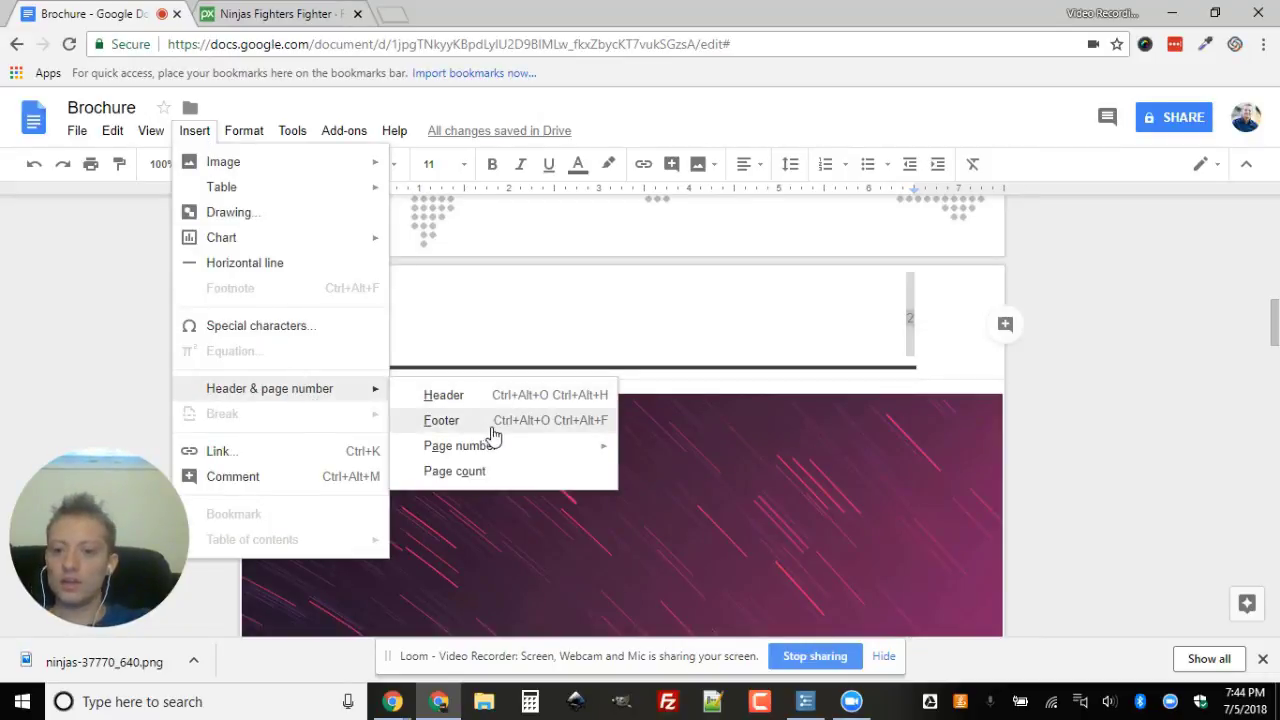
mouse_move(546, 460)
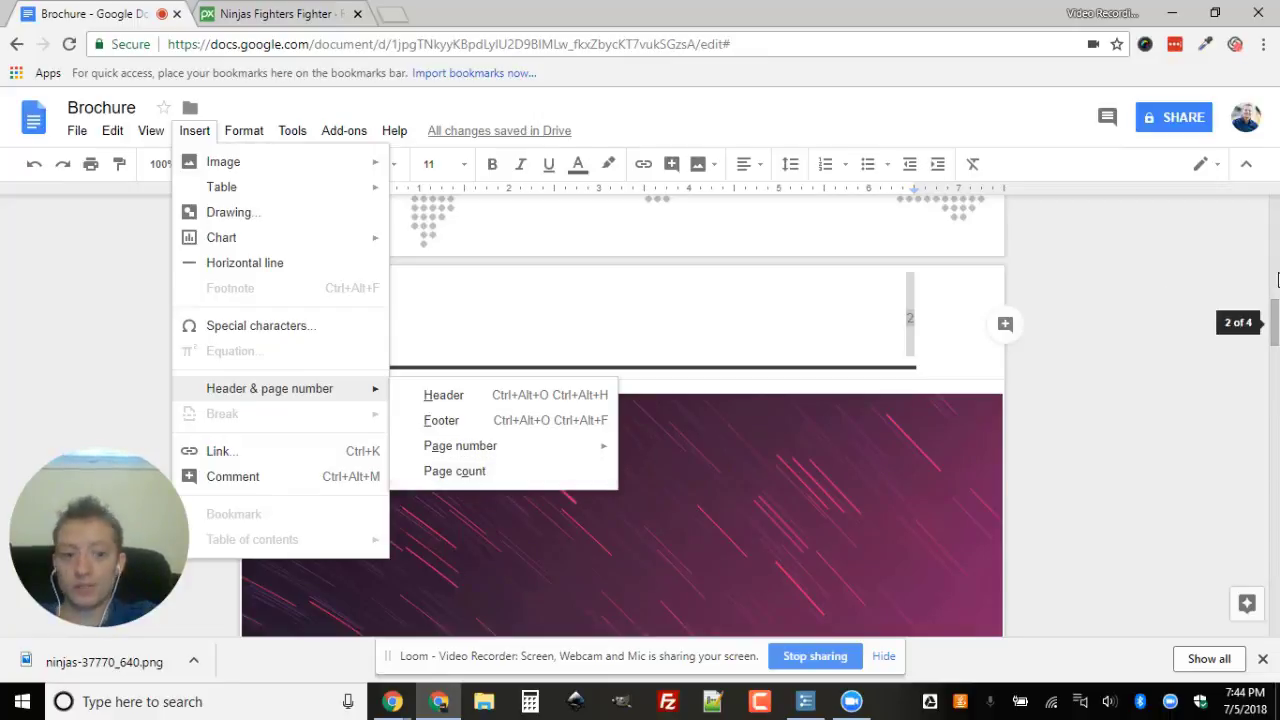
click(1122, 277)
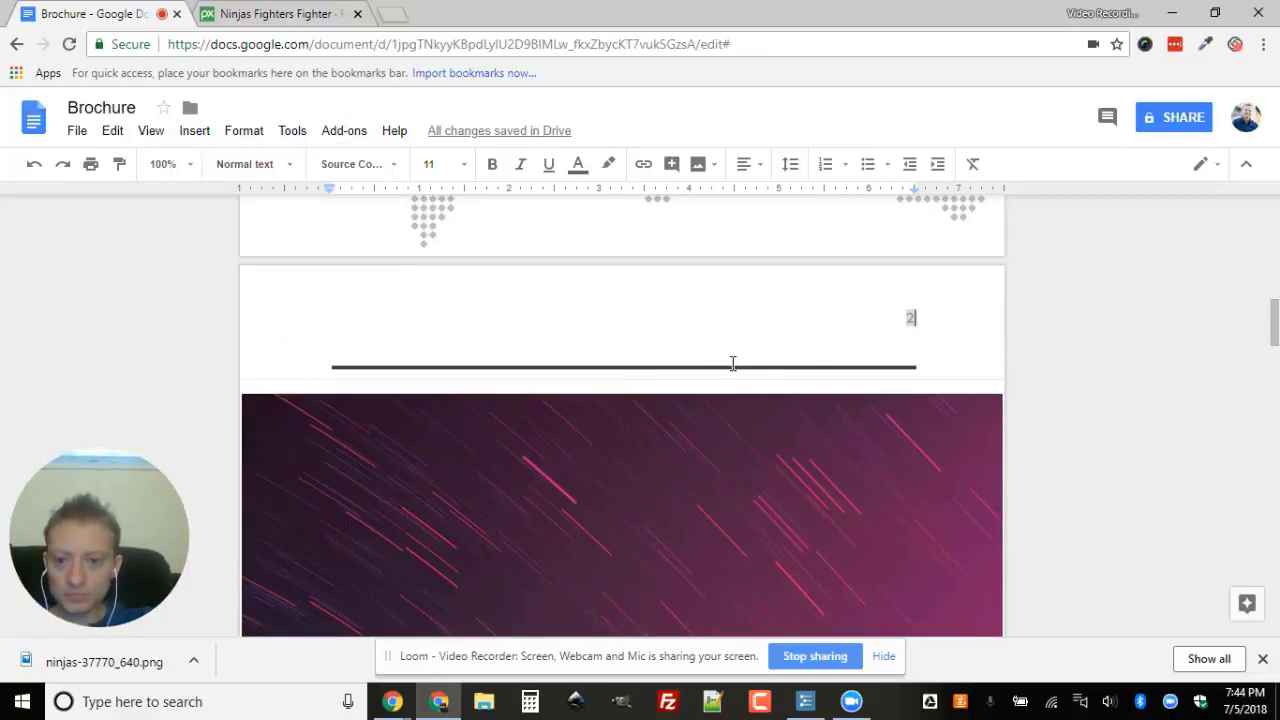
- Review the placeholder text, quote and images on pages 2 to 4 of the brochure and return to the first page
scroll(731, 360, down, 5)
scroll(732, 364, down, 2)
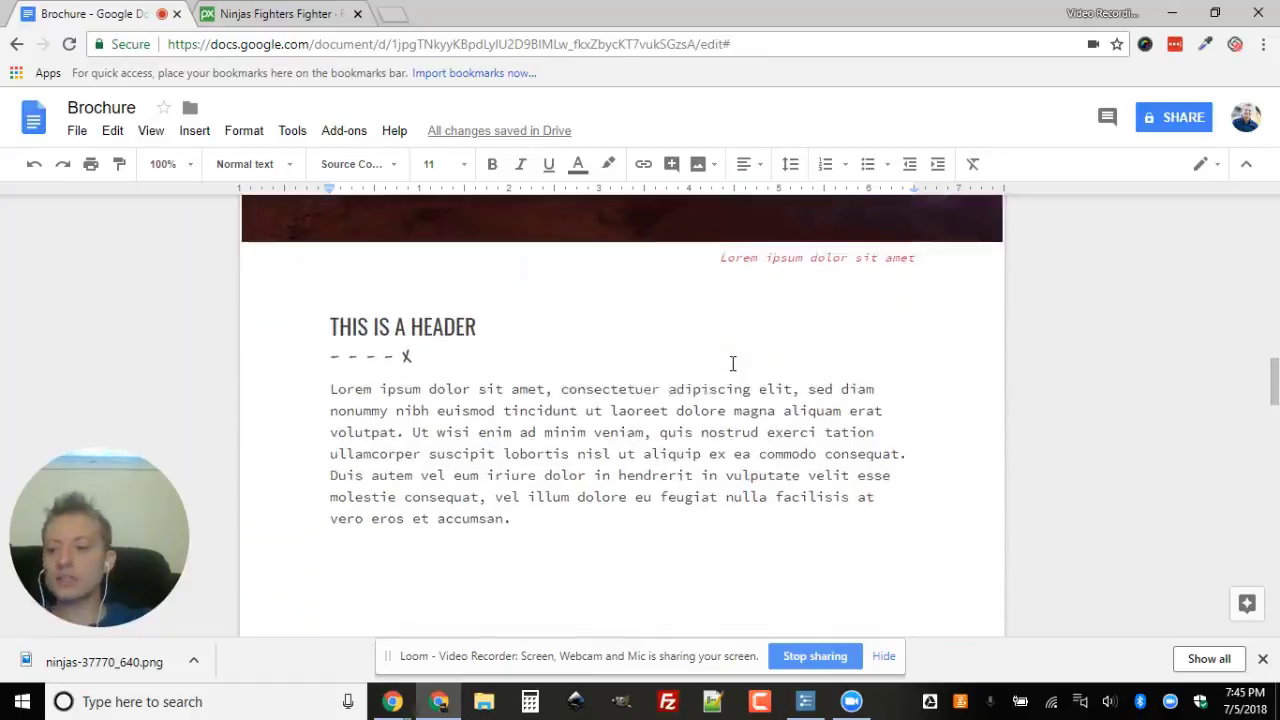
scroll(732, 364, down, 3)
scroll(732, 364, down, 10)
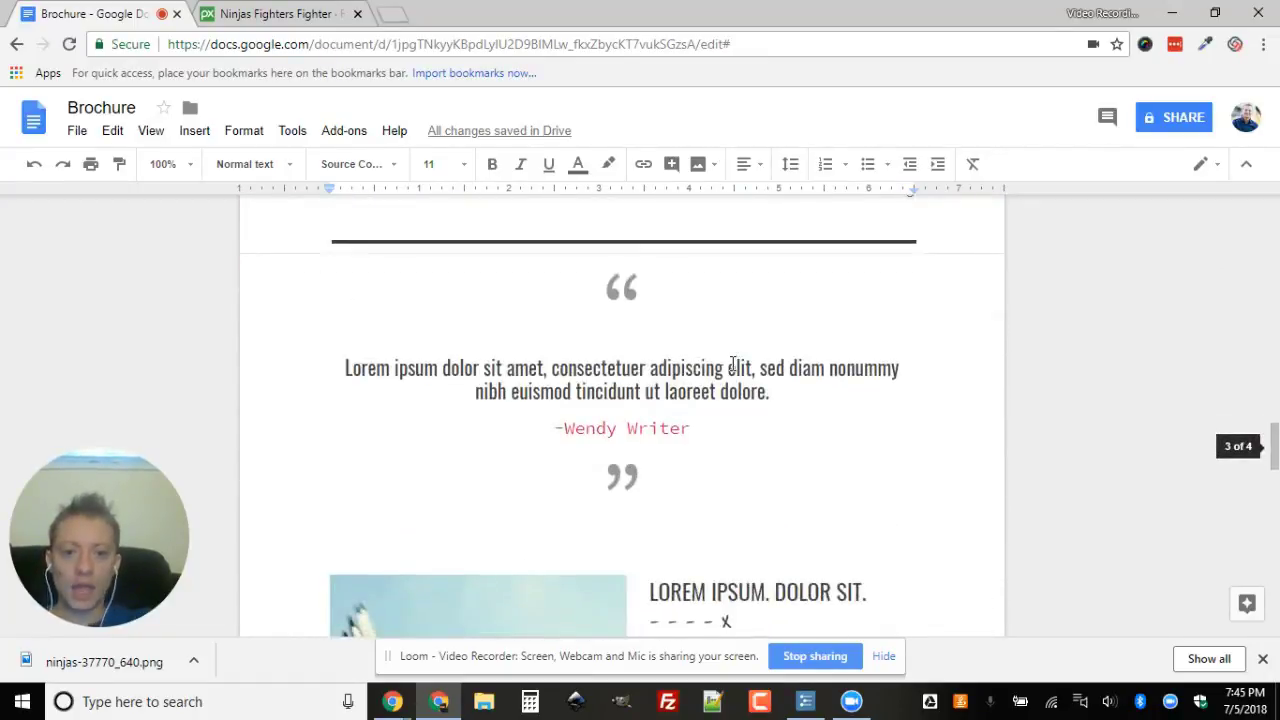
scroll(732, 363, down, 7)
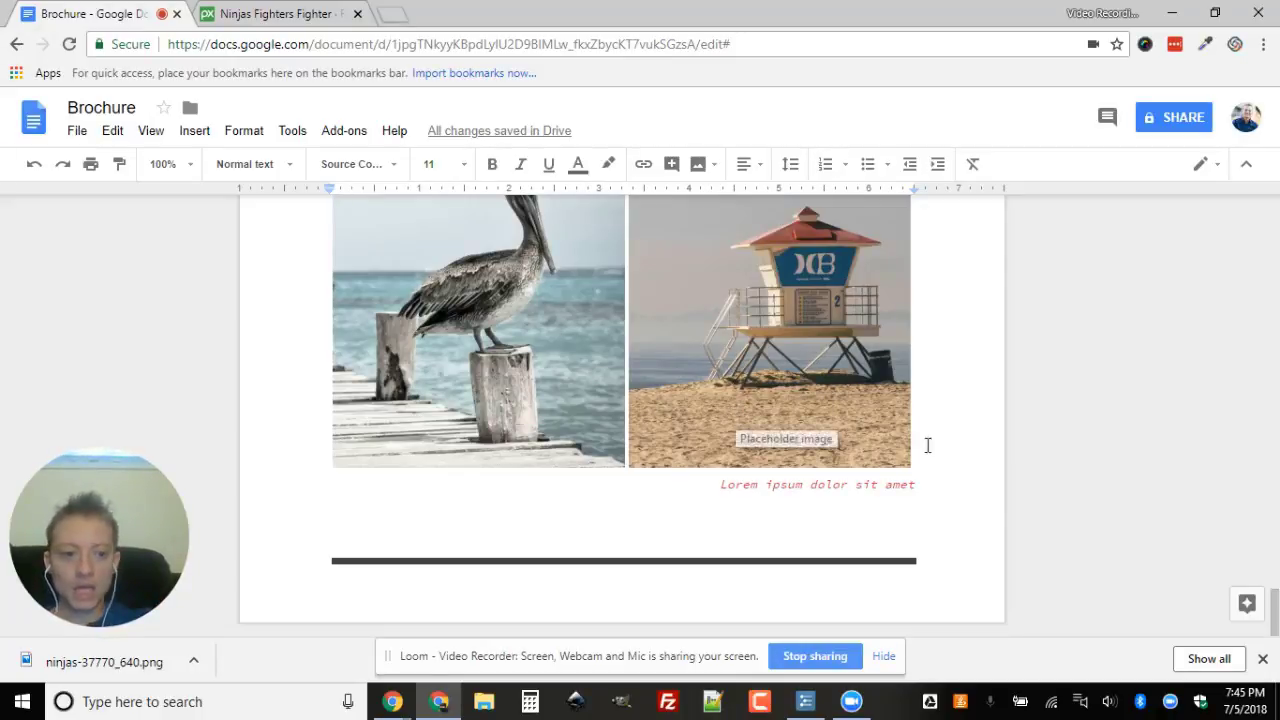
scroll(608, 363, up, 1)
scroll(608, 363, up, 10)
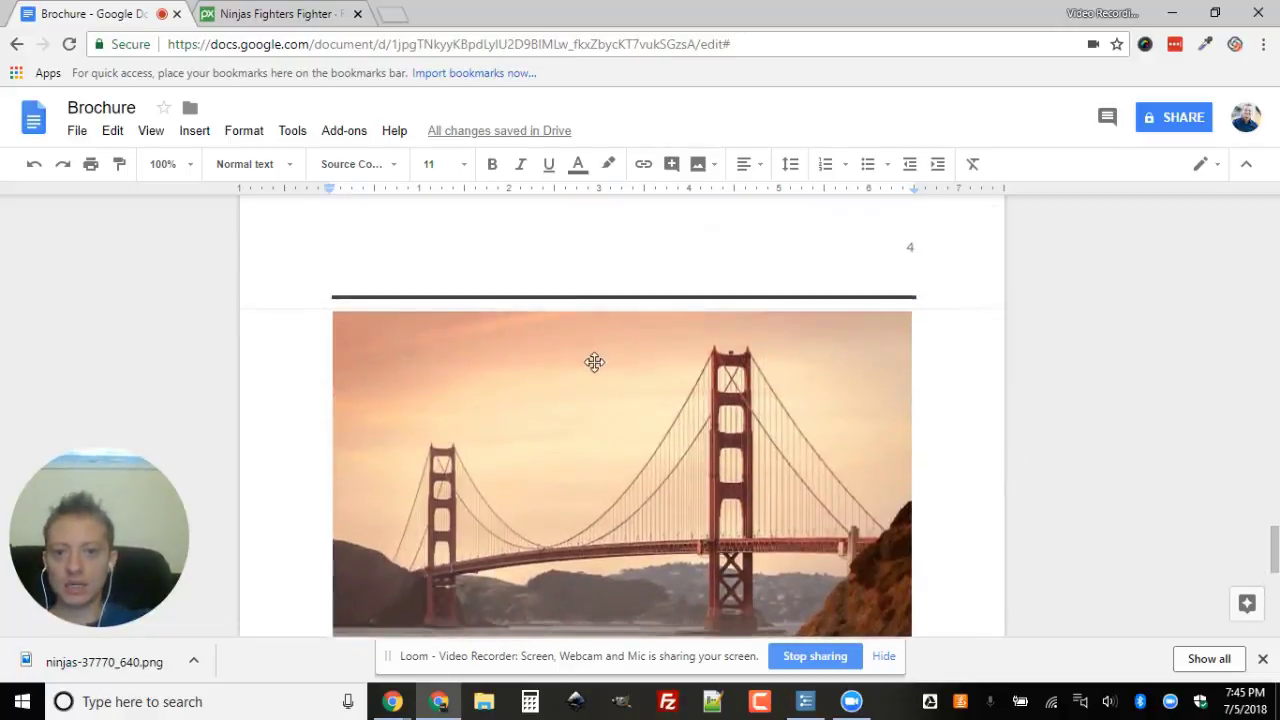
scroll(593, 362, up, 15)
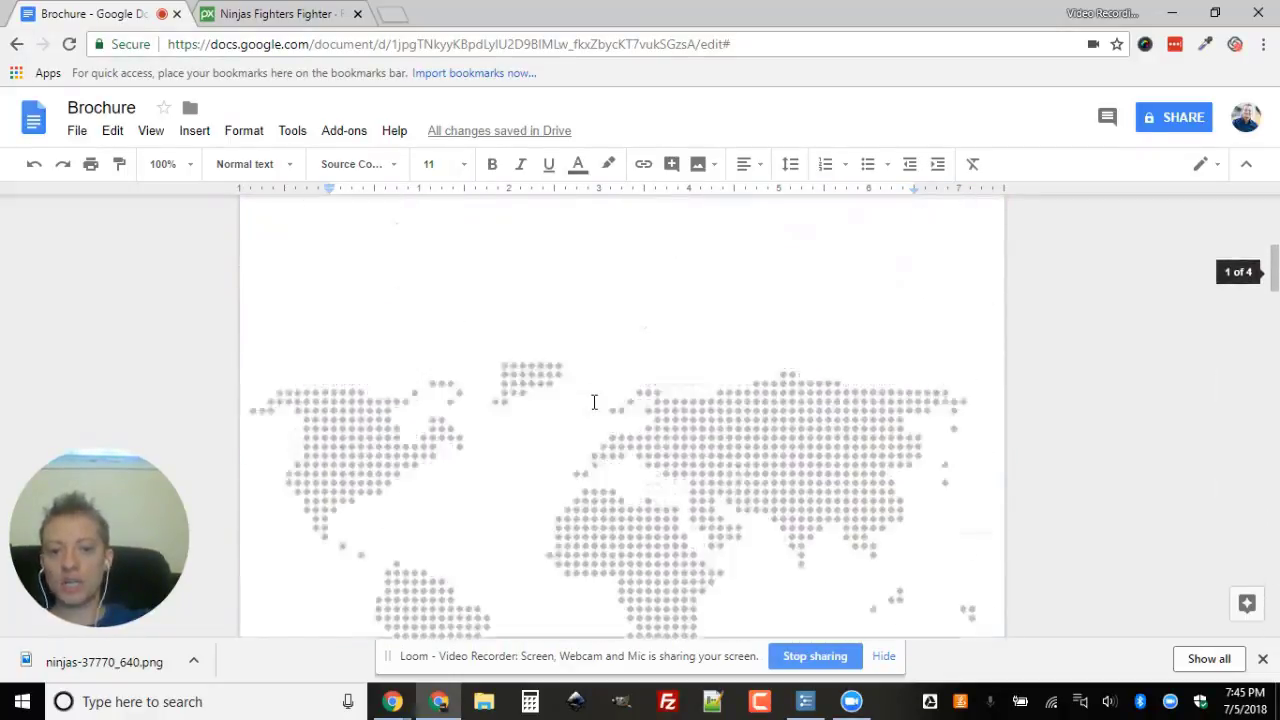
- Change the font of the body paragraph under "THIS IS A HEADER" on page 2 to Roboto Normal
scroll(655, 510, down, 15)
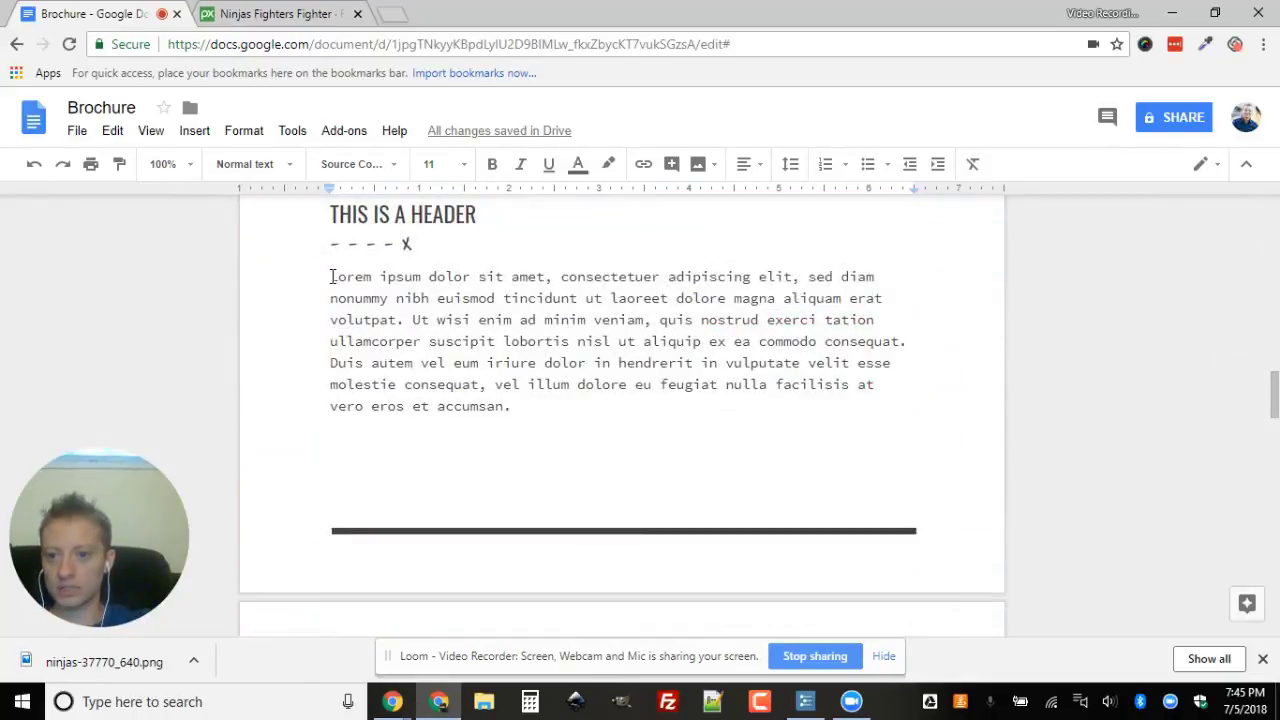
drag(331, 277, 523, 412)
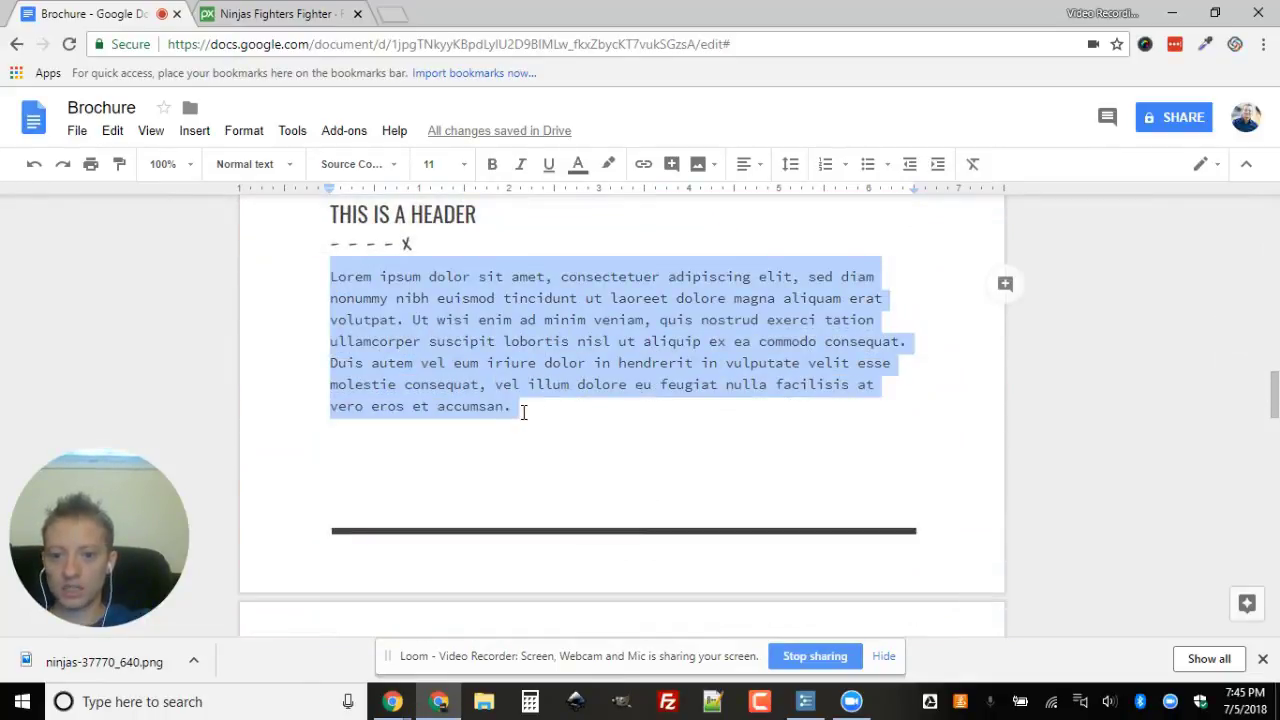
click(357, 166)
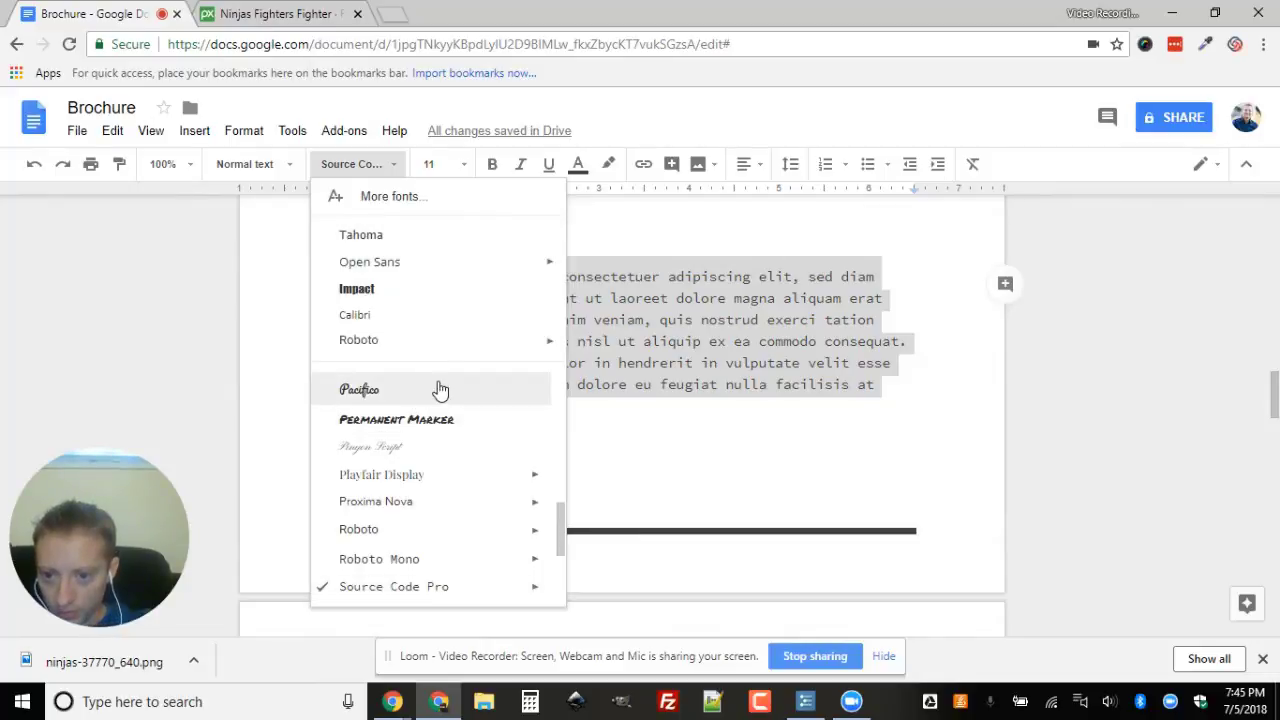
scroll(440, 465, down, 2)
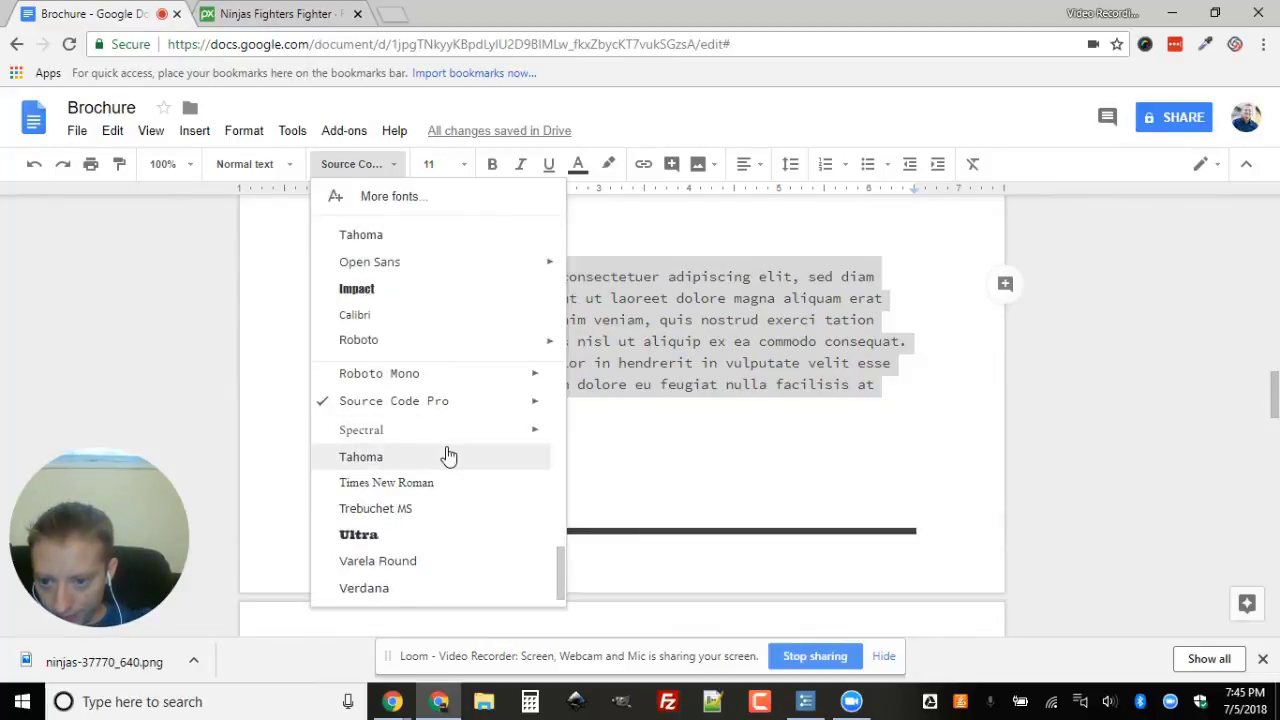
scroll(446, 495, up, 1)
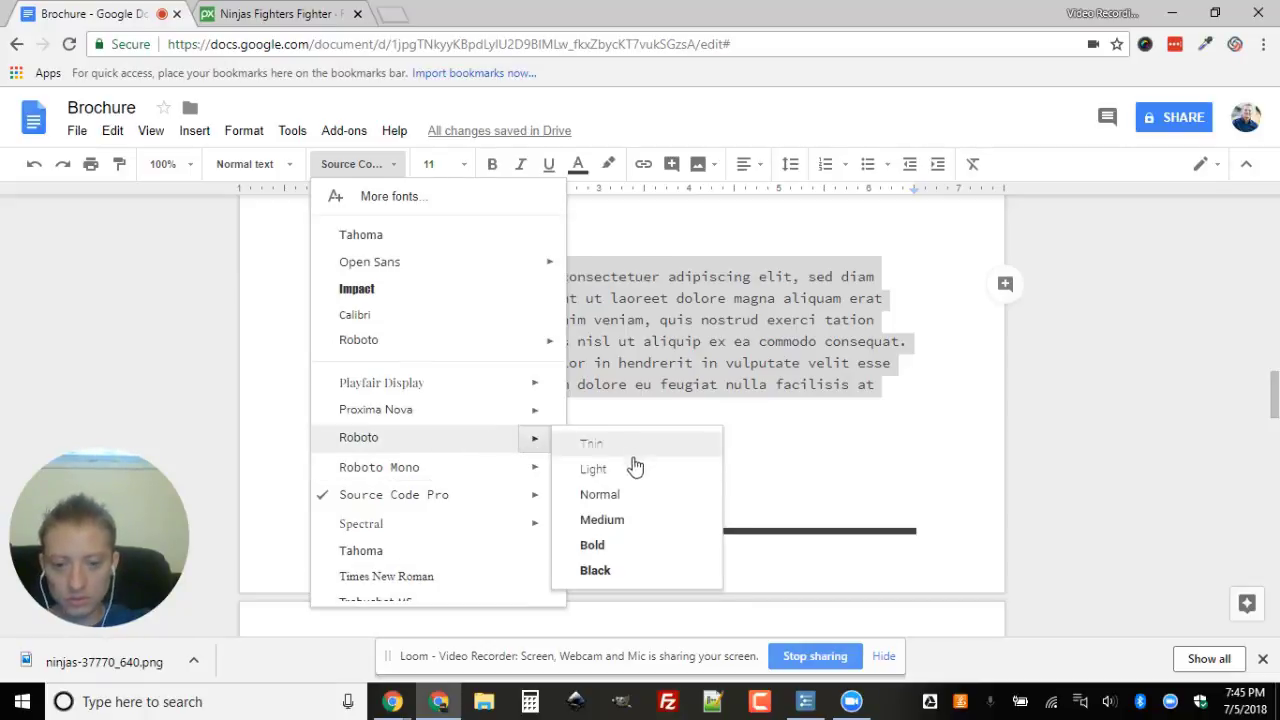
click(616, 494)
click(831, 420)
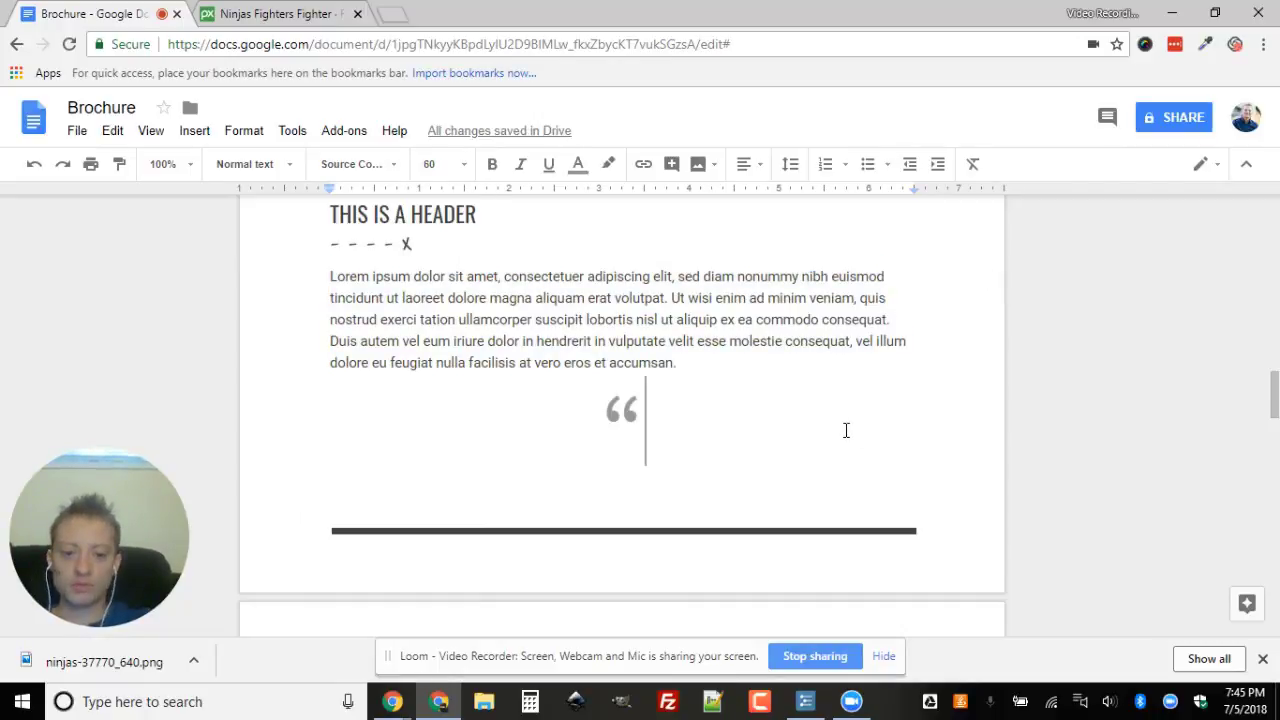
- Download the brochure as a PDF document (.pdf)
scroll(846, 430, down, 4)
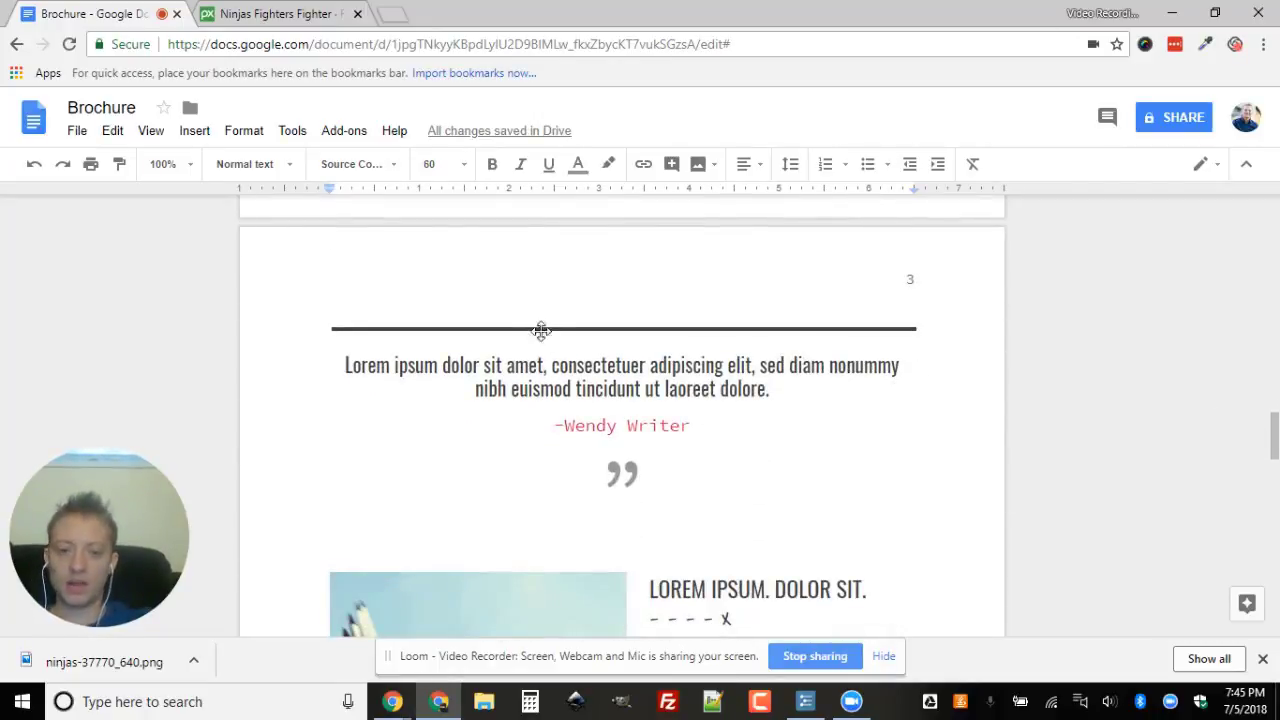
scroll(515, 428, up, 20)
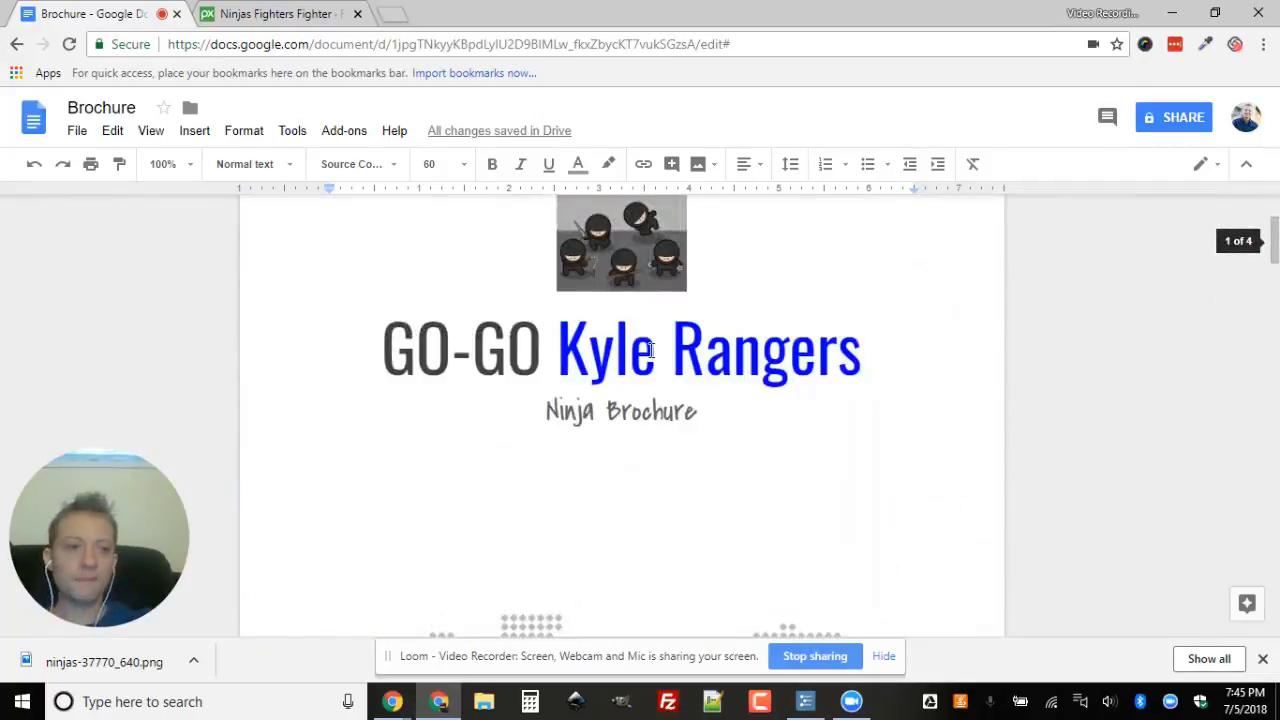
scroll(648, 348, up, 2)
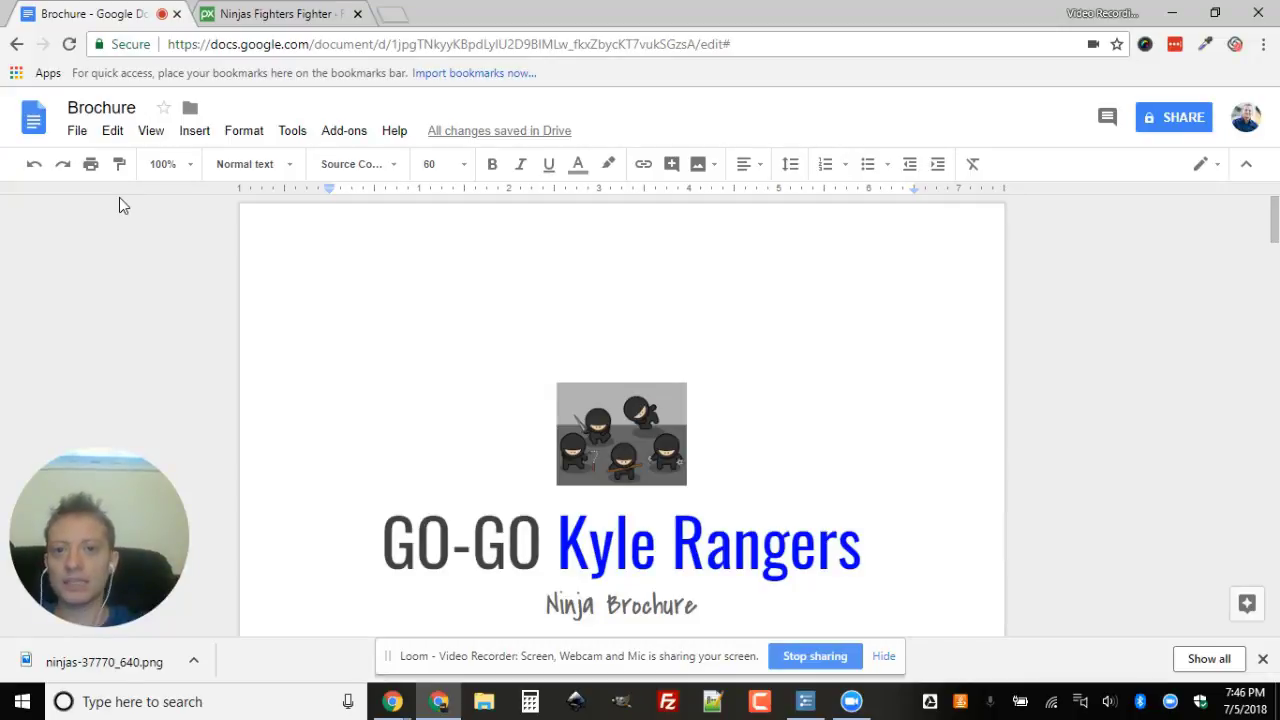
click(77, 131)
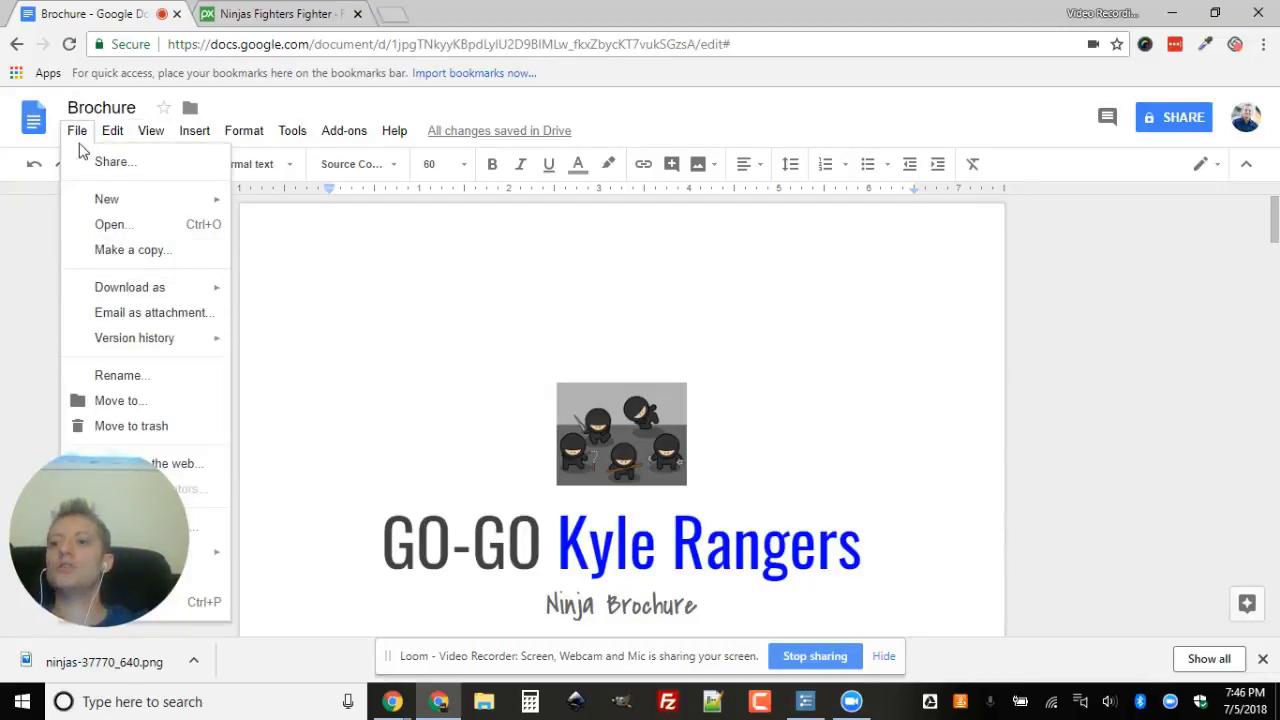
mouse_move(115, 290)
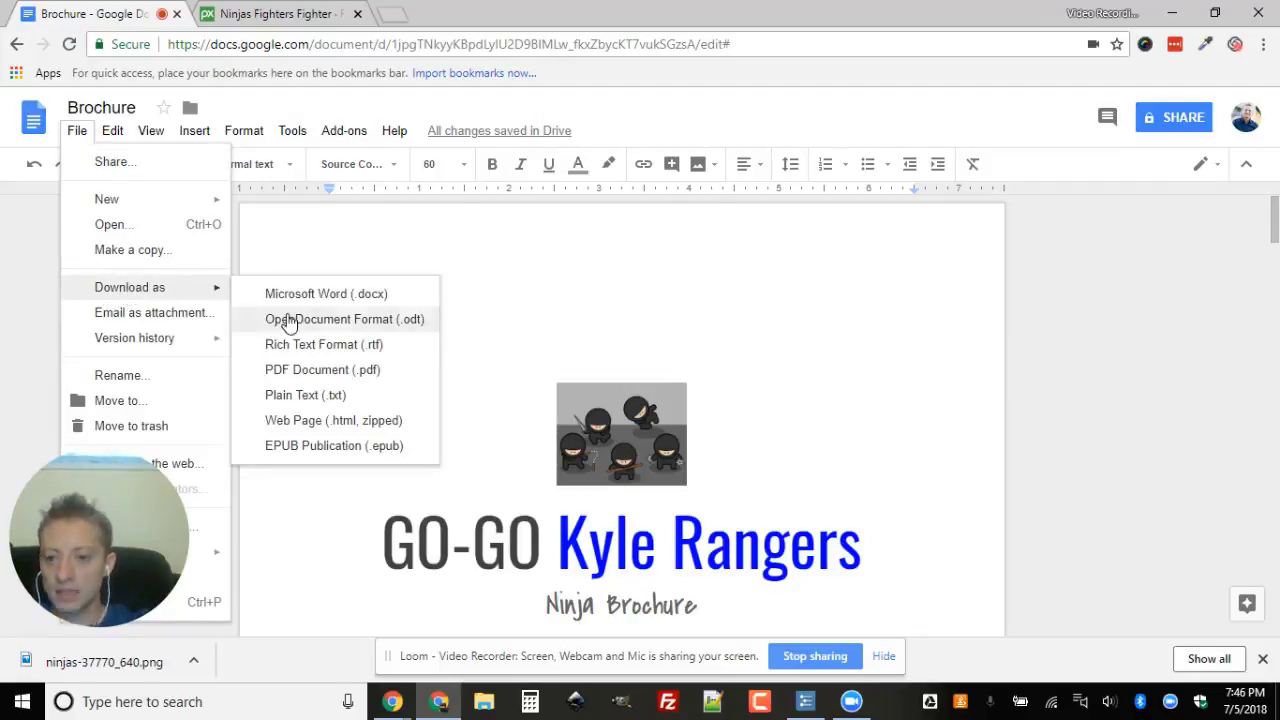
click(306, 369)
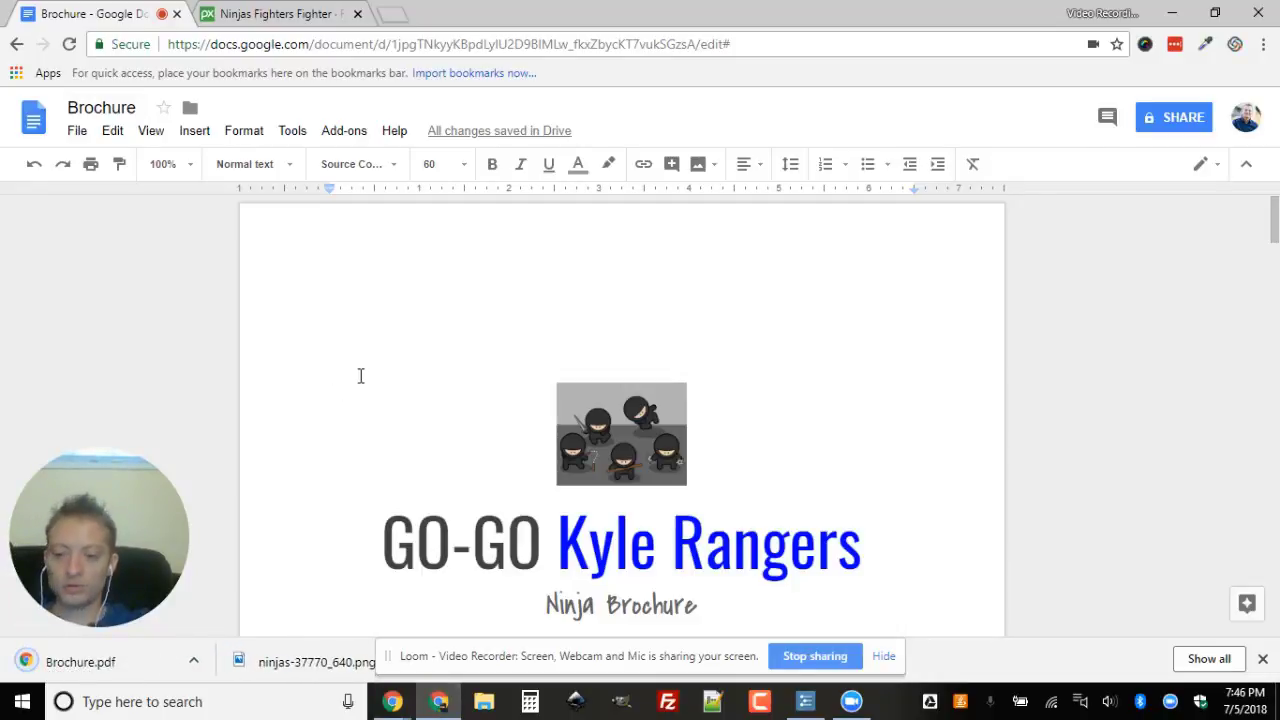
- Open the downloaded Brochure.pdf, review all its pages through page 4 and return to the cover
click(60, 676)
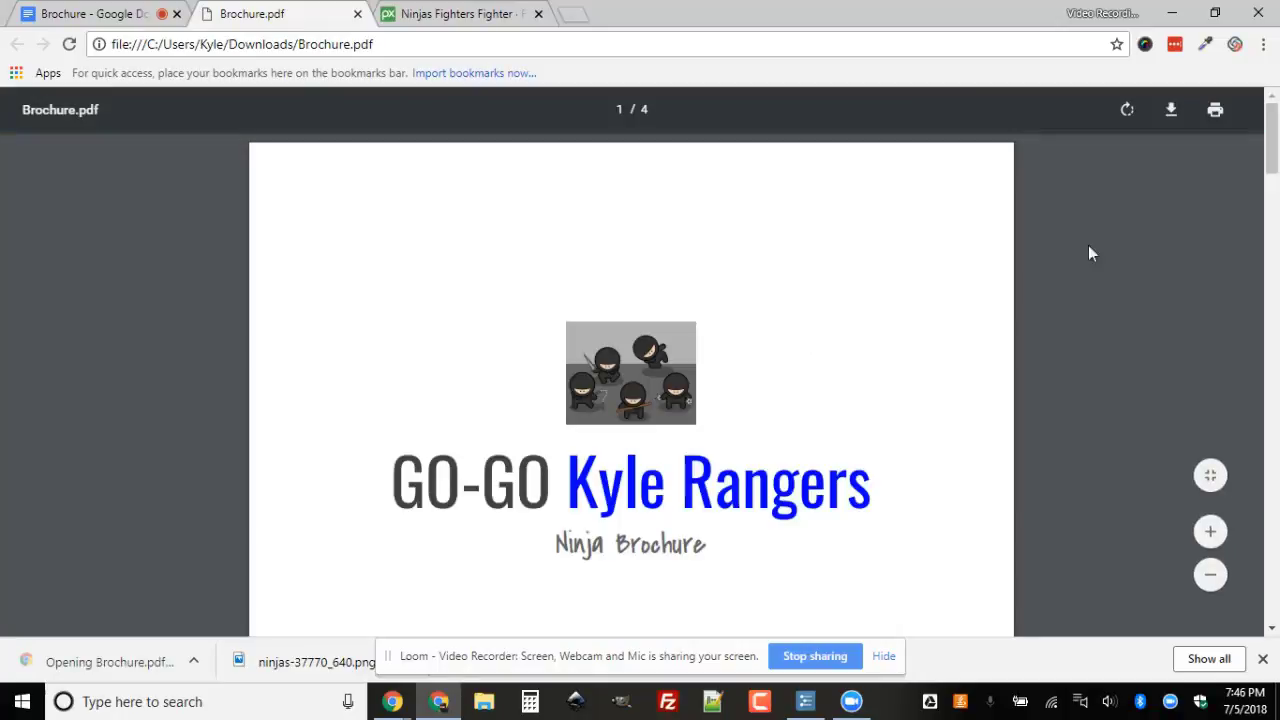
scroll(786, 346, down, 7)
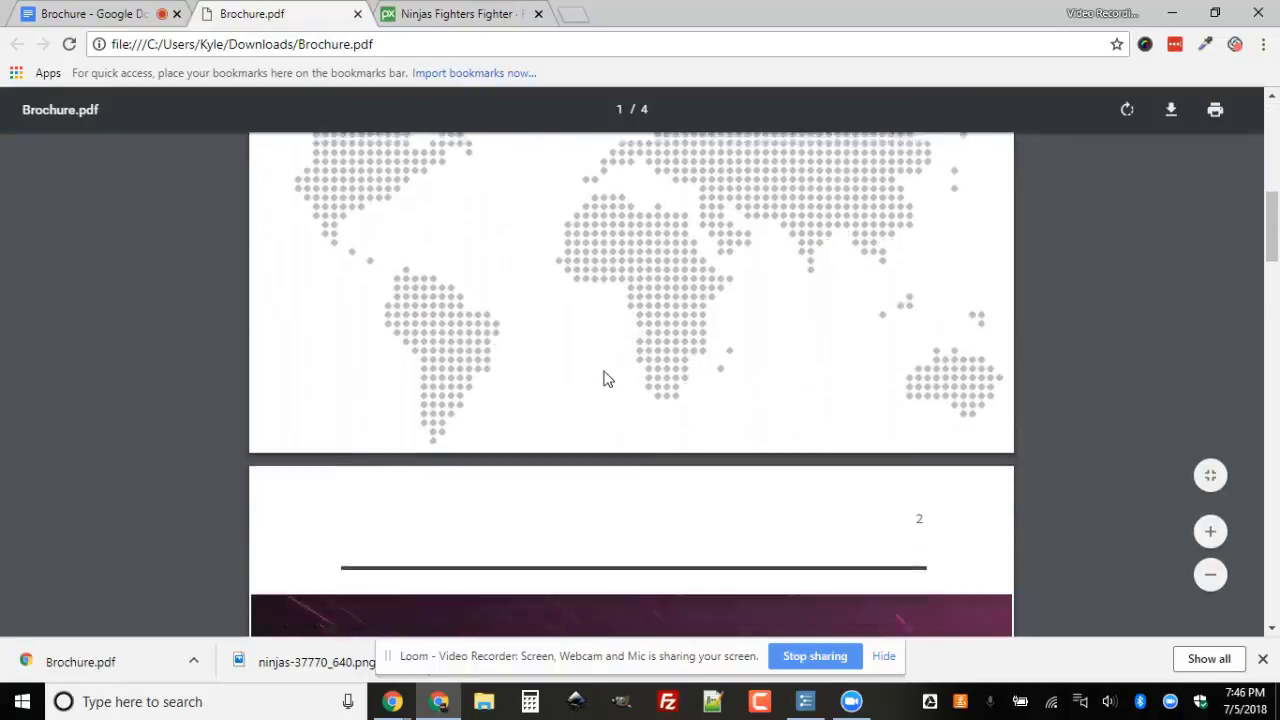
scroll(603, 378, down, 12)
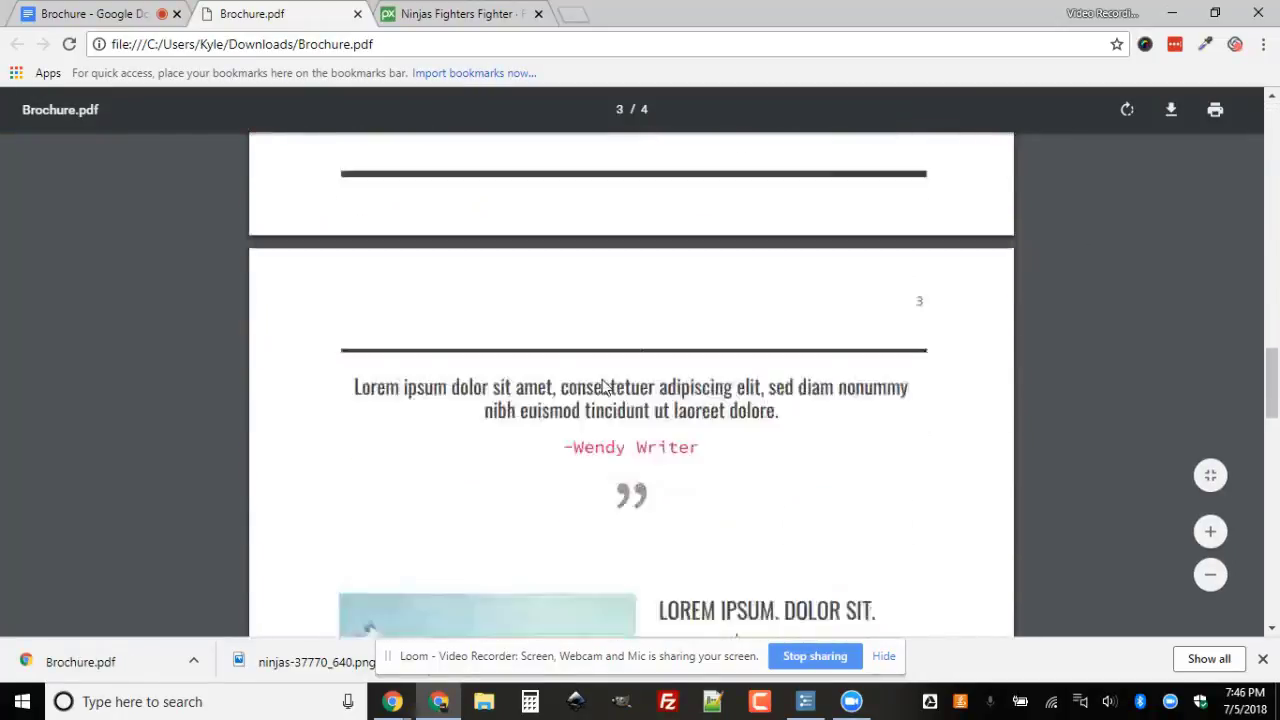
scroll(603, 386, down, 10)
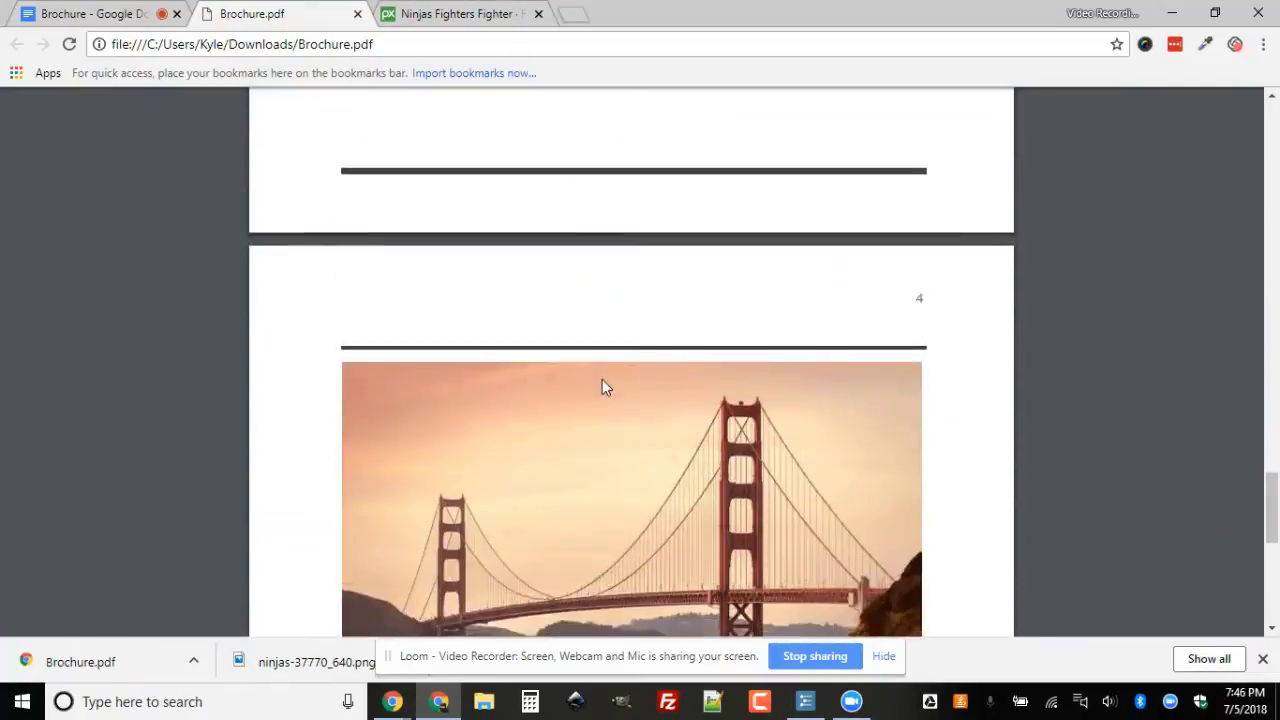
scroll(602, 386, down, 6)
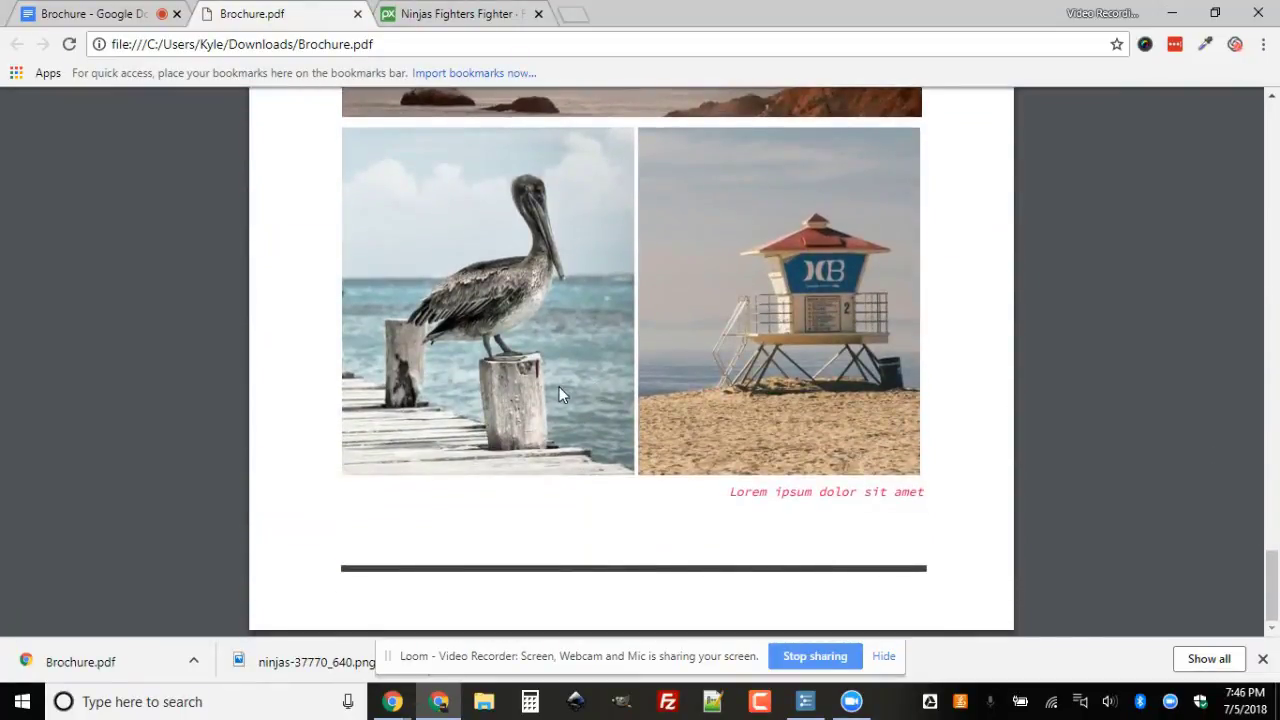
scroll(560, 395, up, 10)
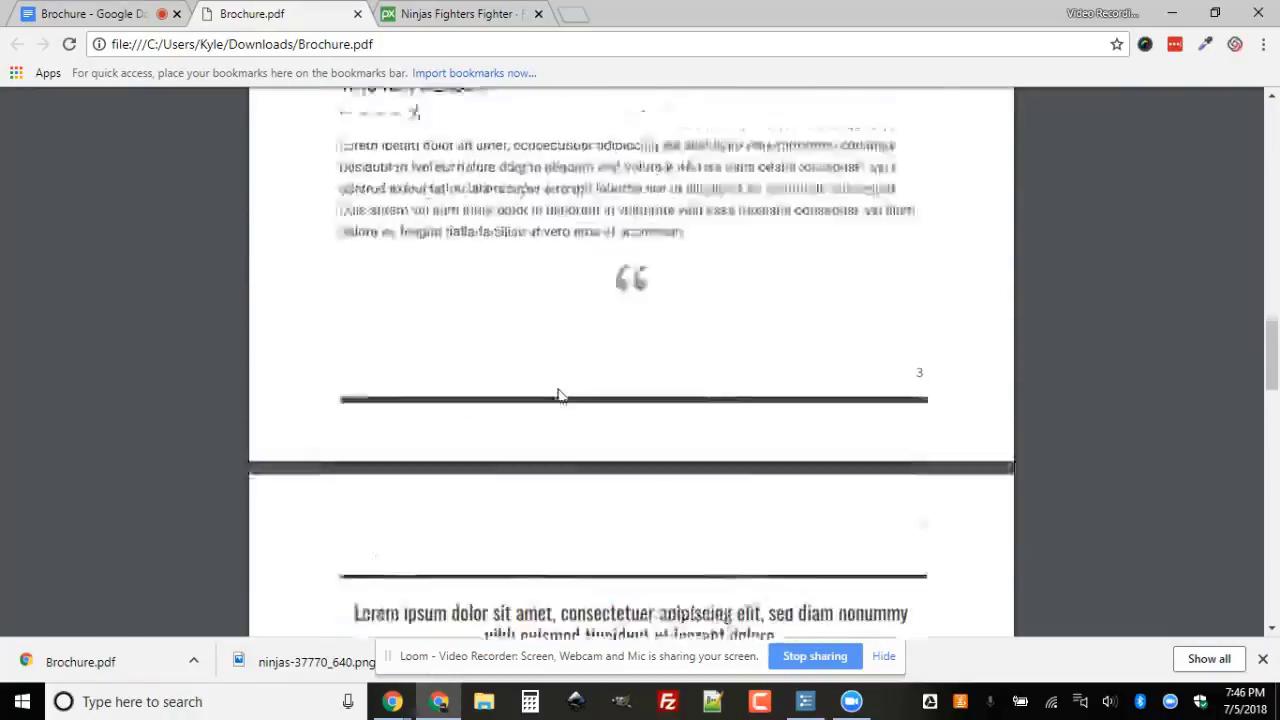
scroll(560, 395, up, 15)
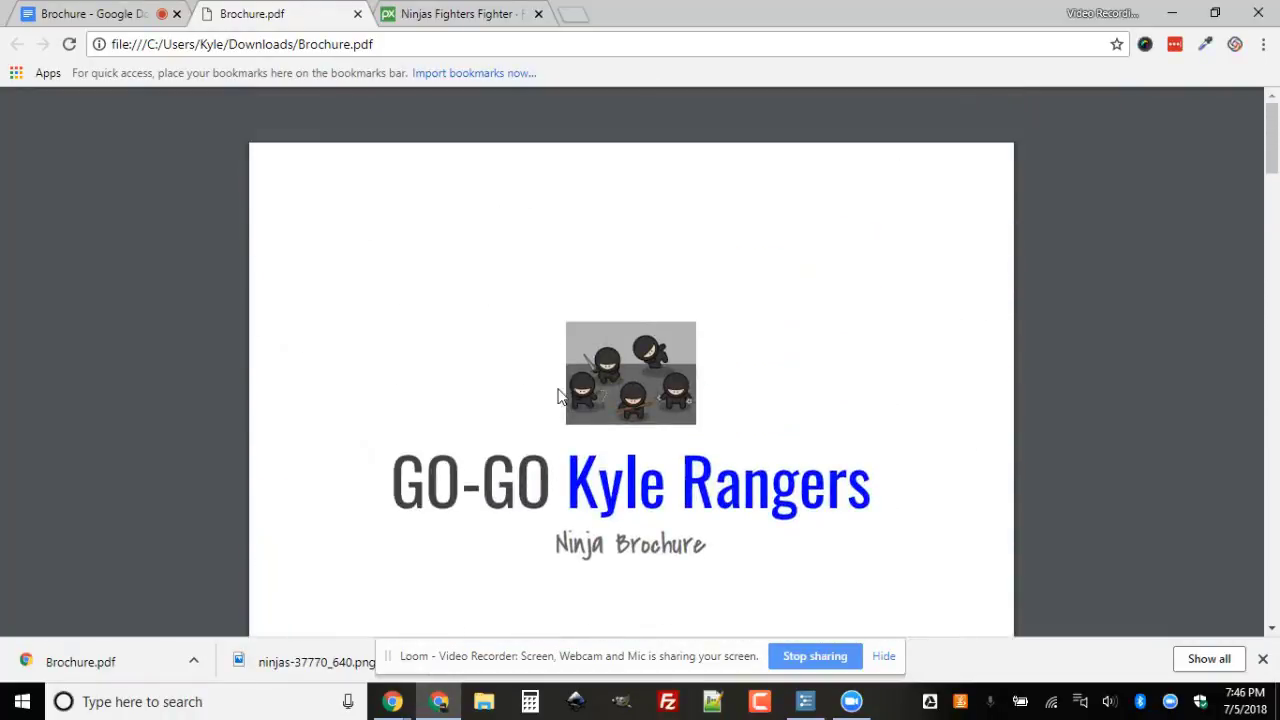